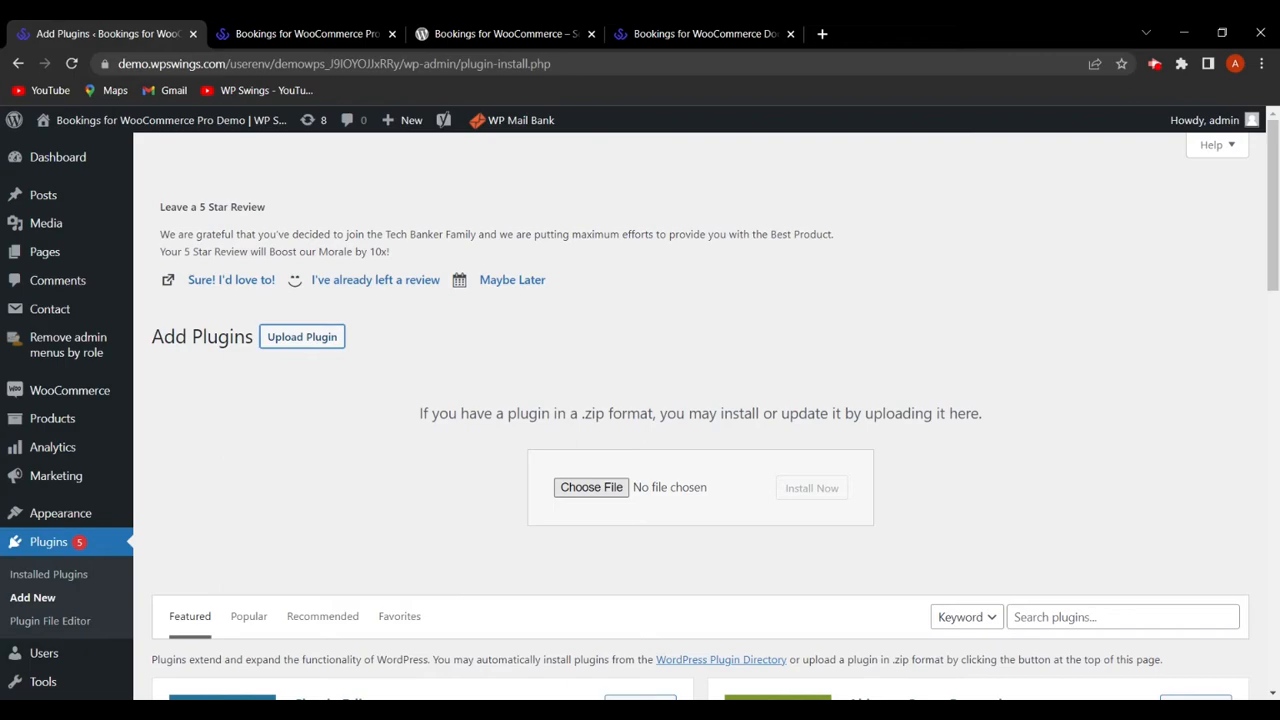
Step: View the Bookings for WooCommerce plugin page on WordPress.org, then install and activate the plugin from mwb-bookings-for-woocommerce (1).zip
{"action": "left_click", "coordinate": [485, 30]}
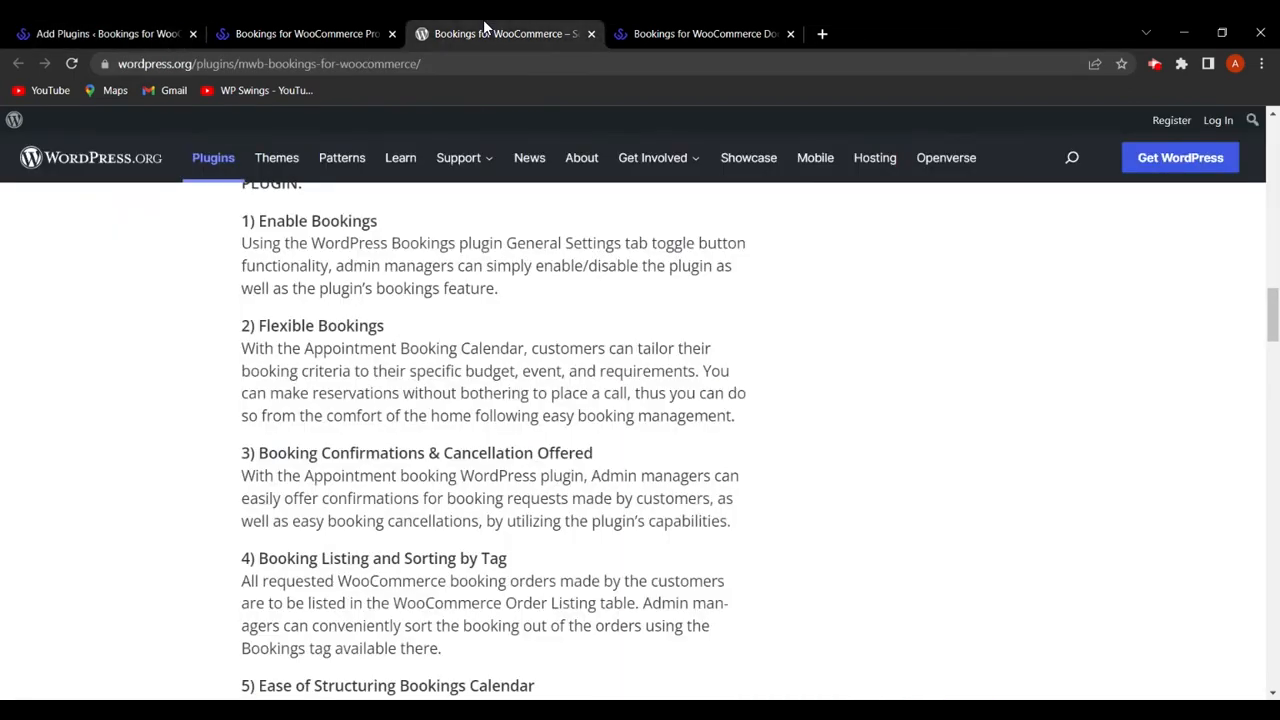
{"action": "scroll", "coordinate": [790, 403], "scroll_direction": "up", "scroll_amount": 15}
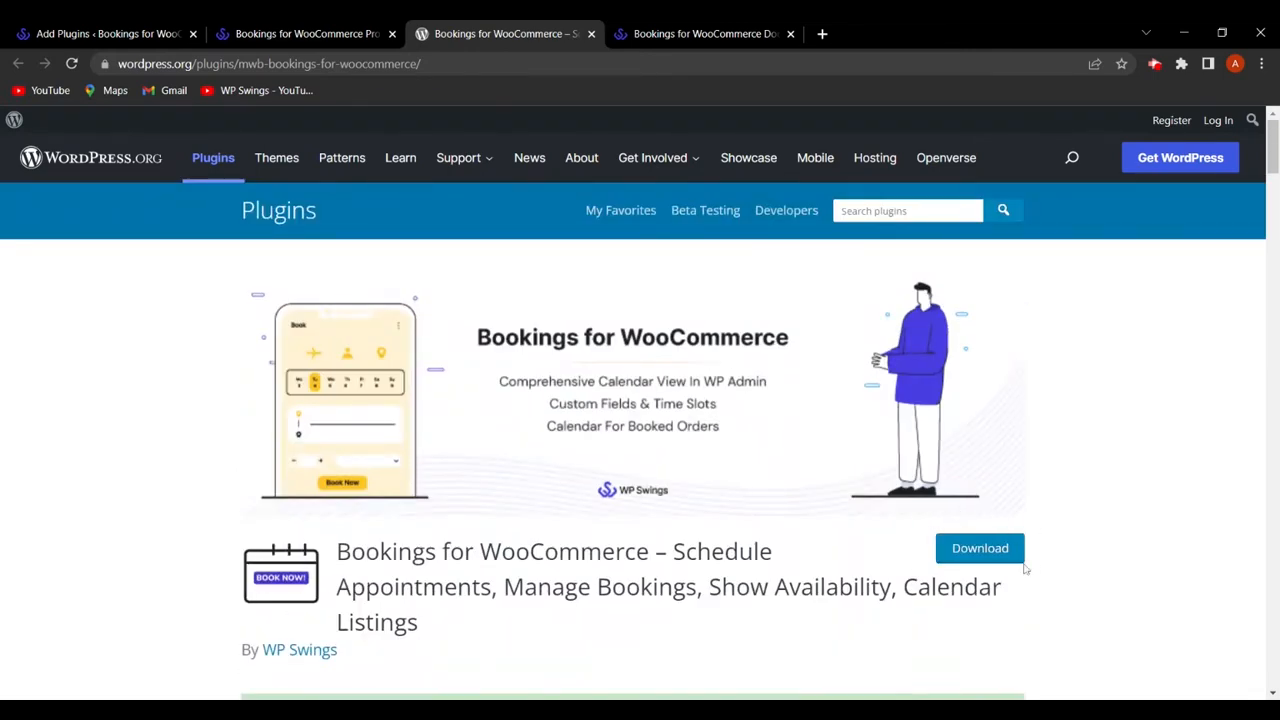
{"action": "left_click", "coordinate": [115, 33]}
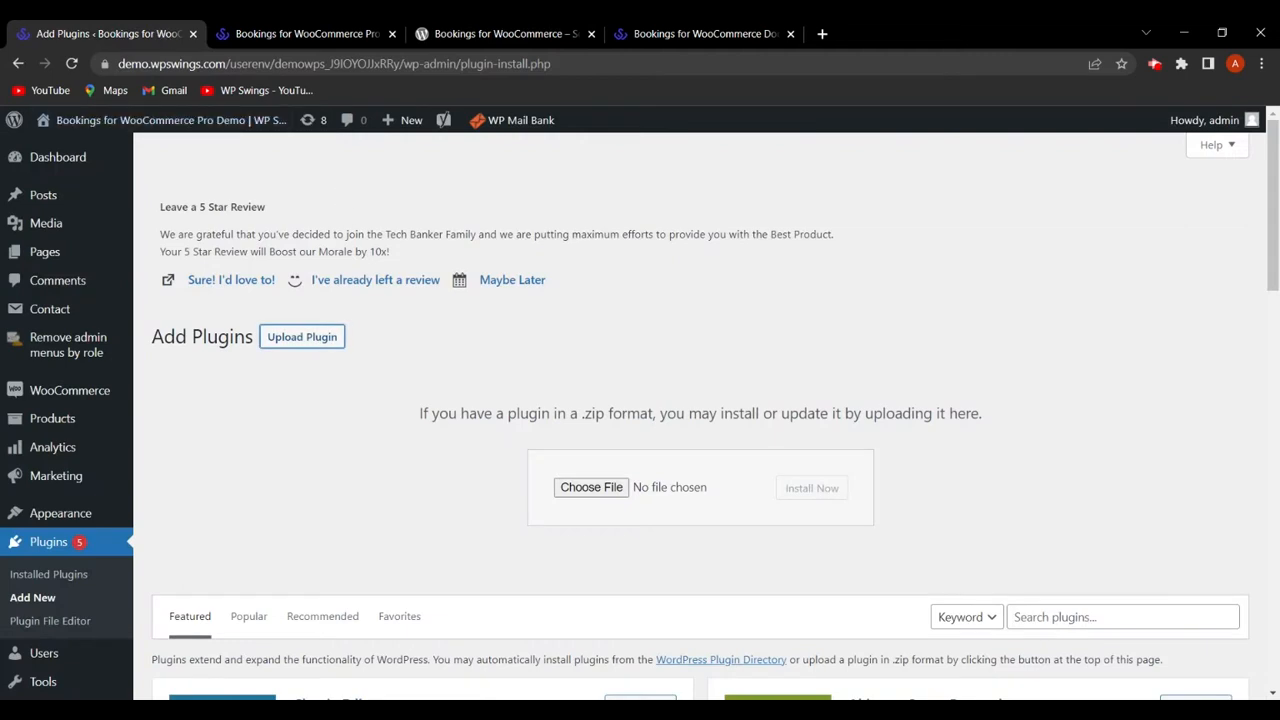
{"action": "left_click", "coordinate": [591, 487]}
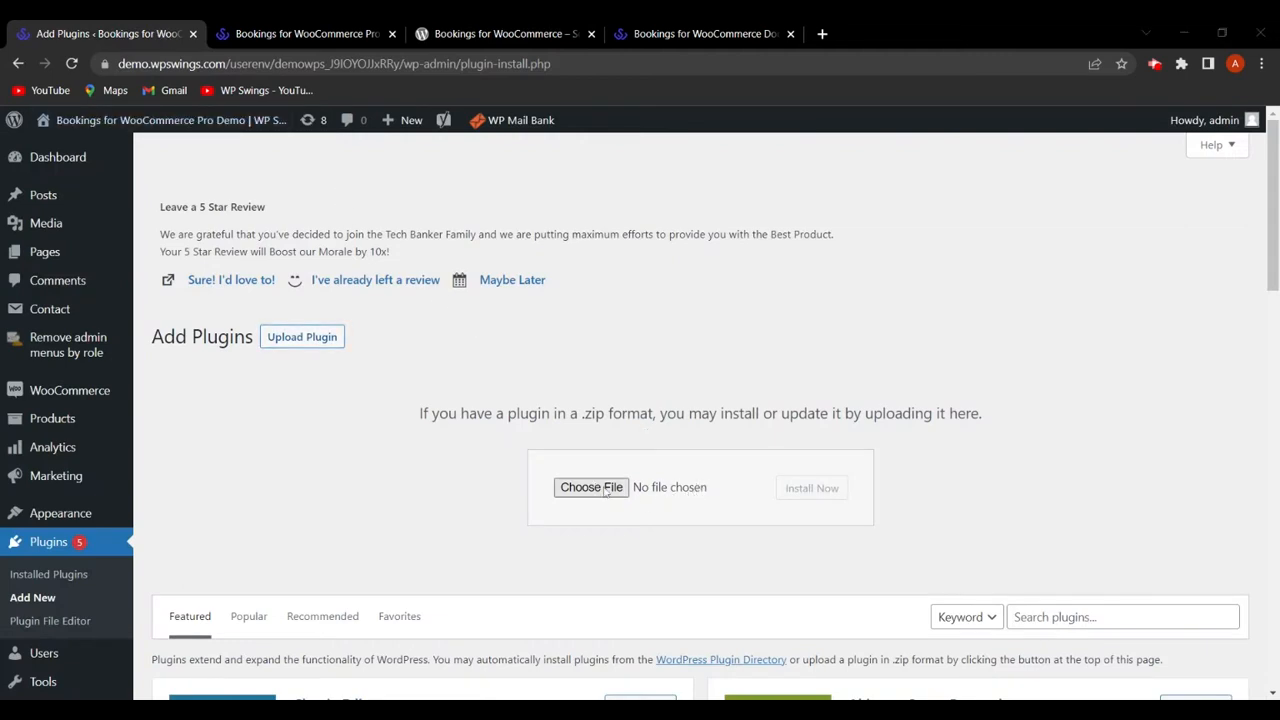
{"action": "left_click", "coordinate": [724, 512]}
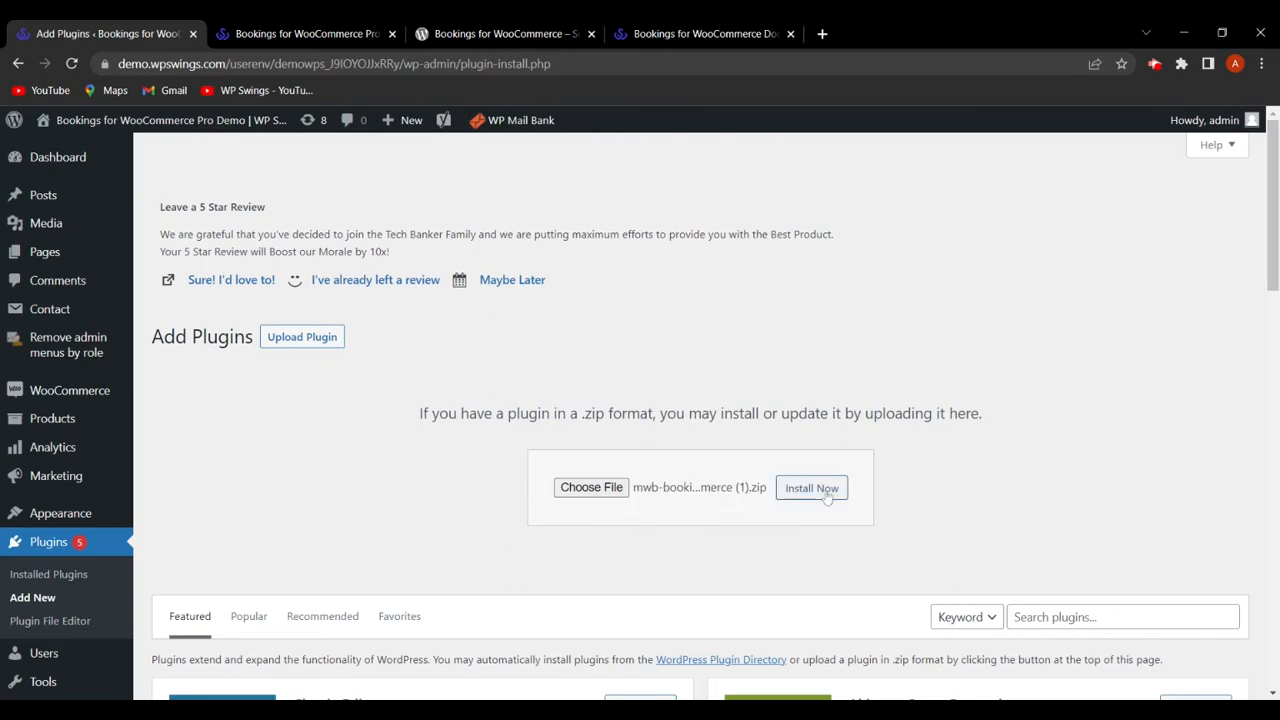
{"action": "left_click", "coordinate": [815, 489]}
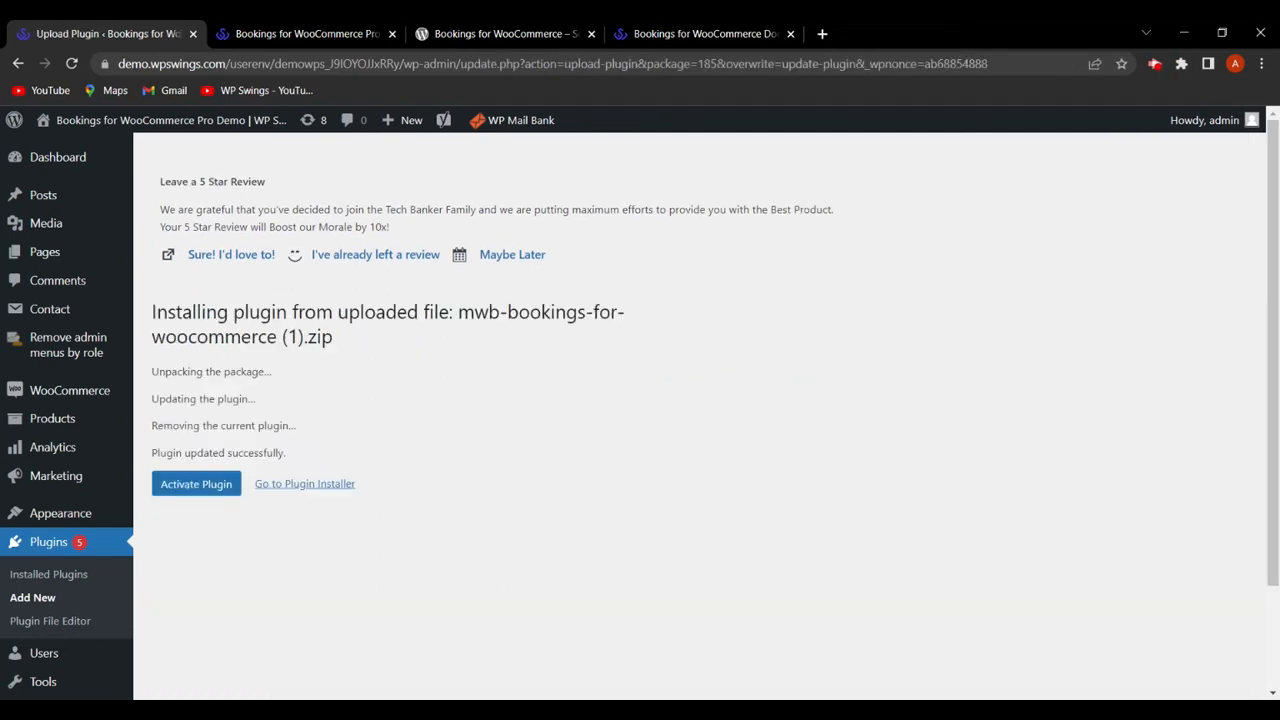
{"action": "left_click", "coordinate": [210, 490]}
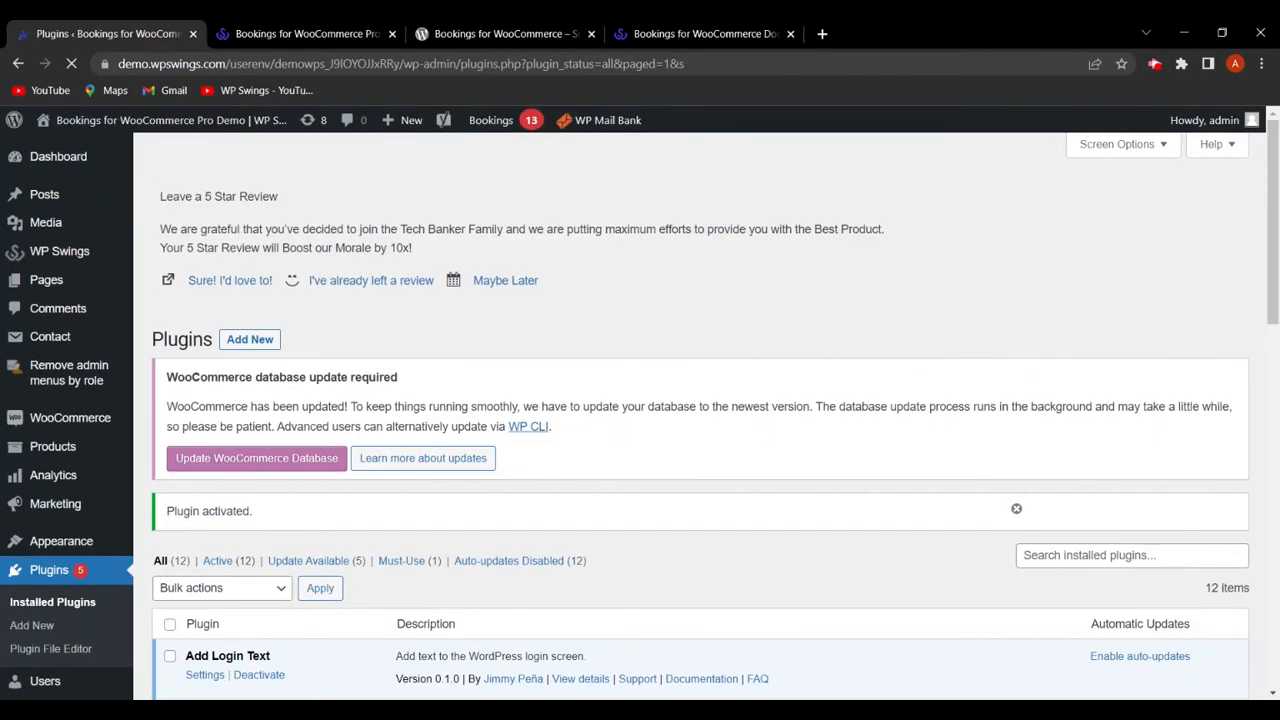
Step: Open the Bookings for WooCommerce general settings, enable both the plugin and bookings, and save the settings
{"action": "scroll", "coordinate": [583, 570], "scroll_direction": "down", "scroll_amount": 4}
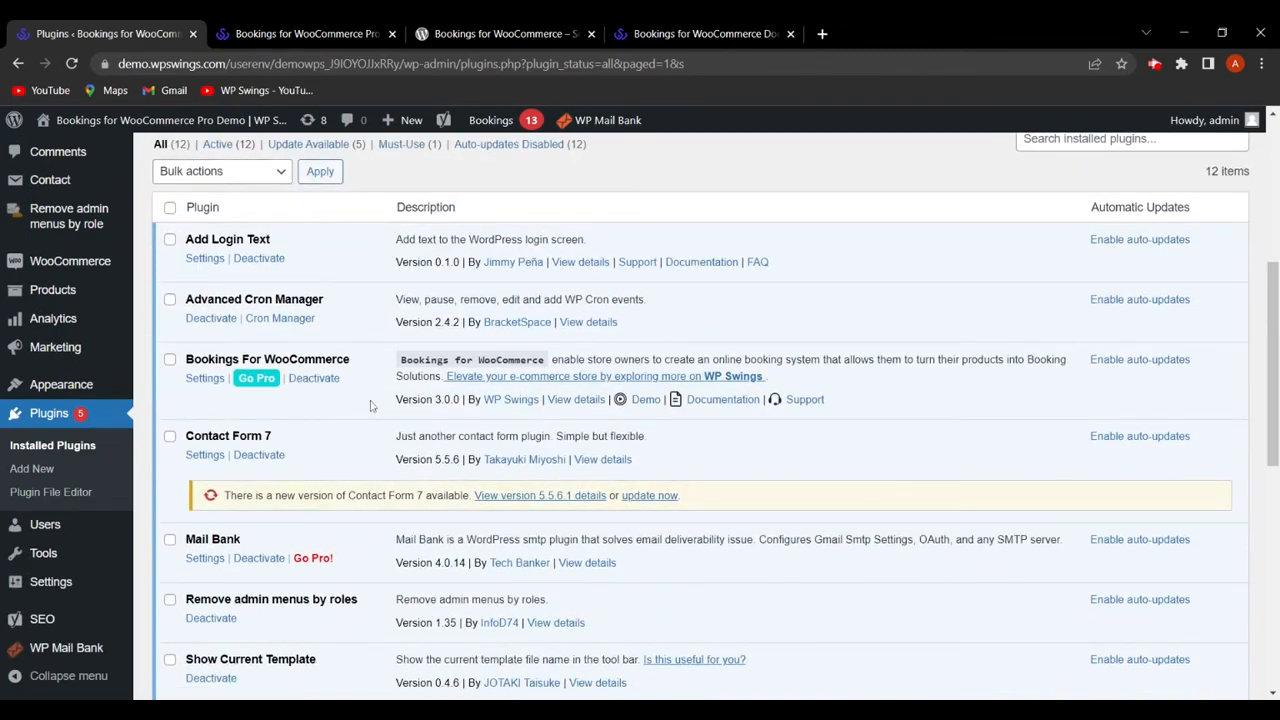
{"action": "scroll", "coordinate": [212, 410], "scroll_direction": "up", "scroll_amount": 1}
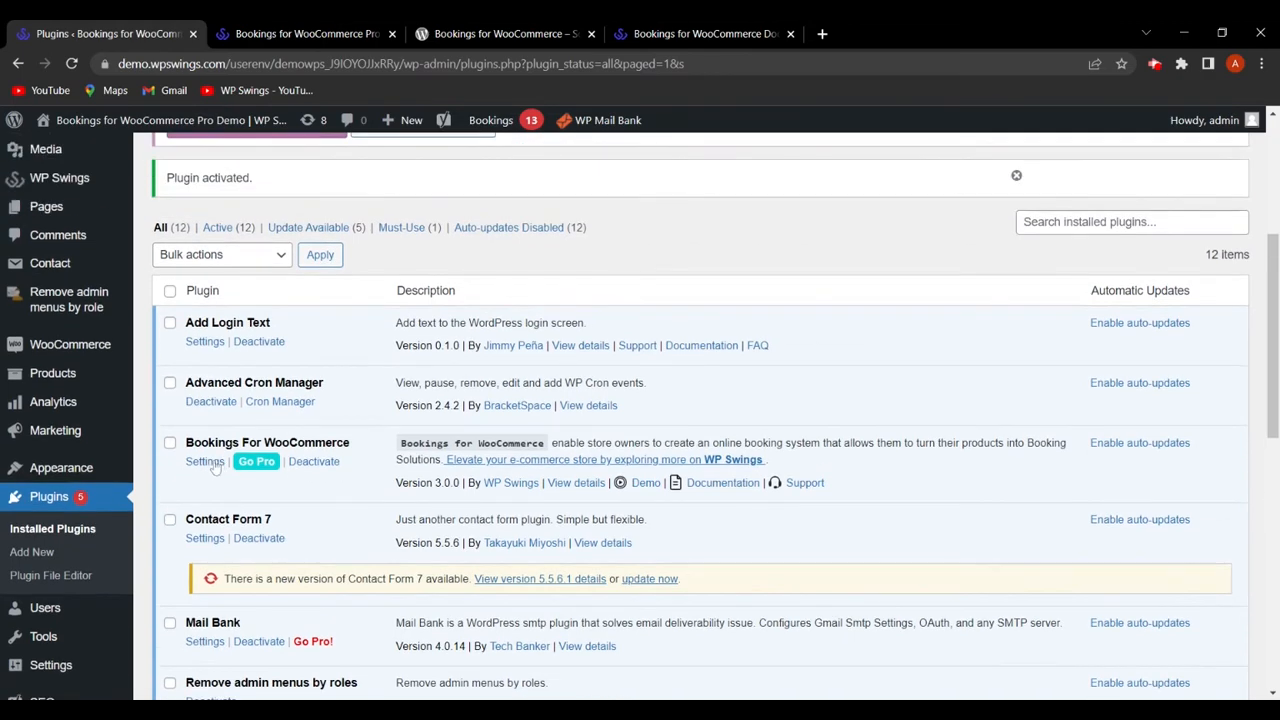
{"action": "scroll", "coordinate": [20, 330], "scroll_direction": "up", "scroll_amount": 3}
{"action": "mouse_move", "coordinate": [54, 251]}
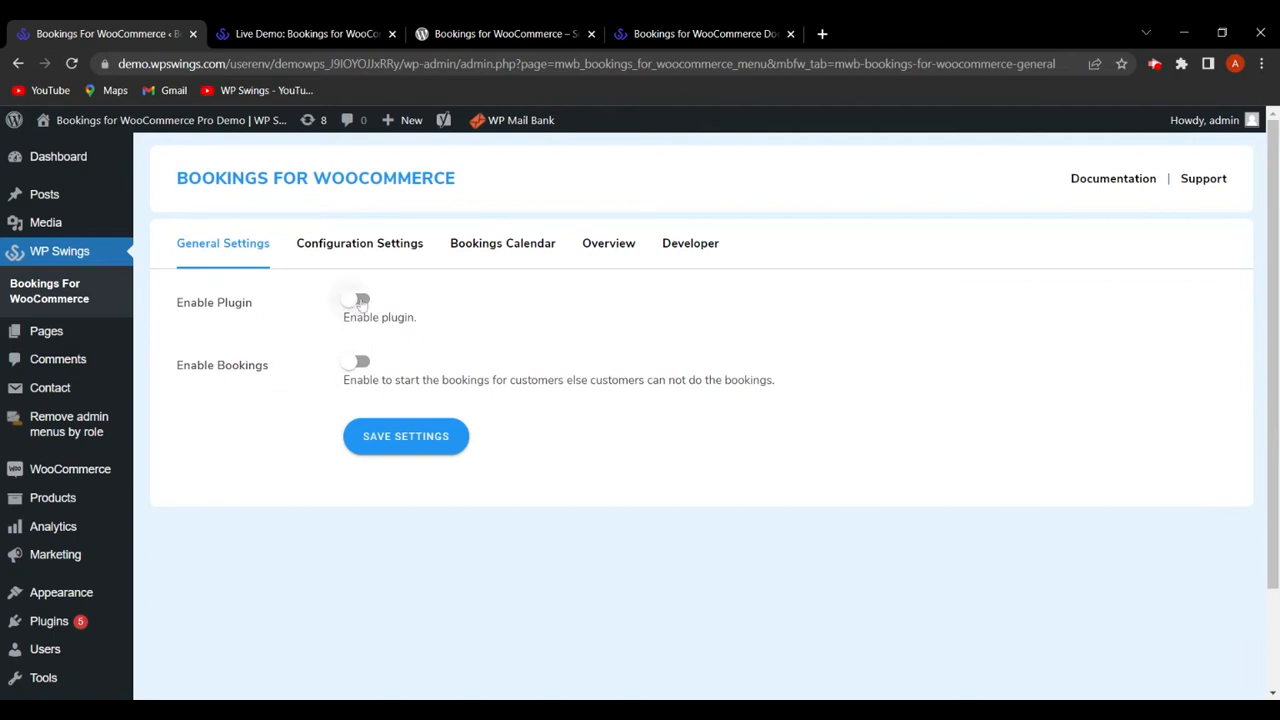
{"action": "left_click", "coordinate": [362, 302]}
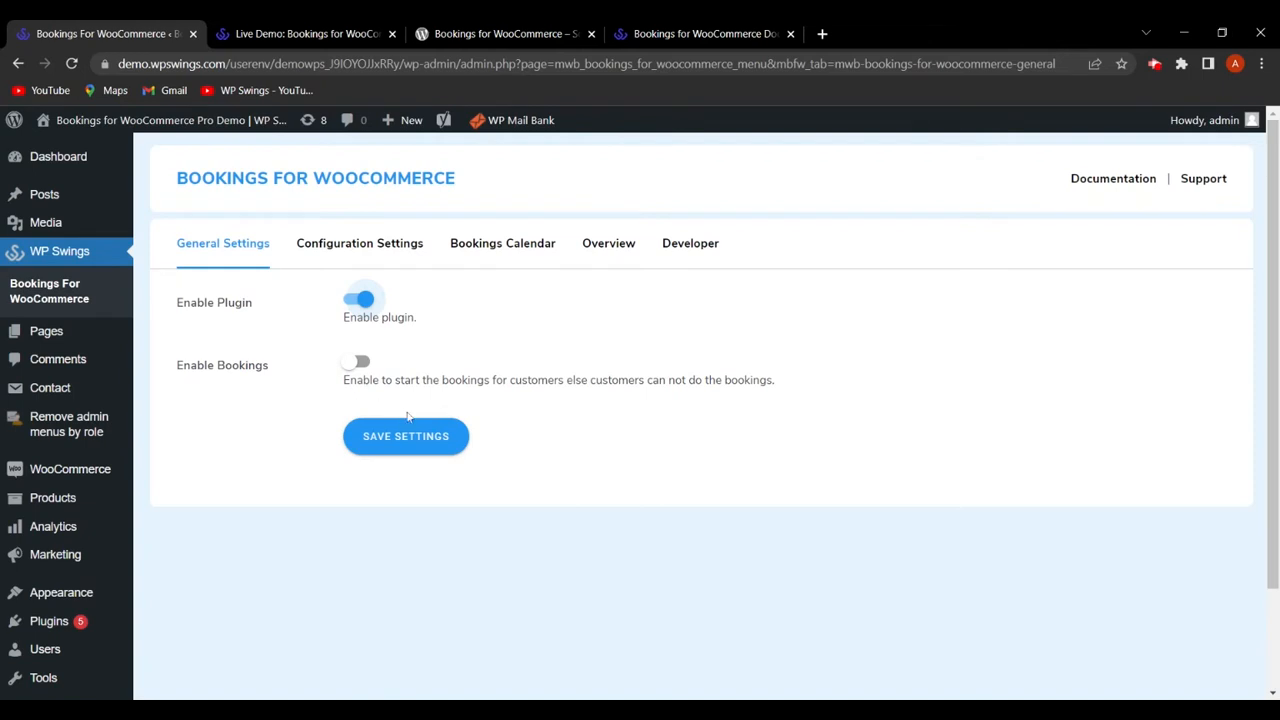
{"action": "left_click", "coordinate": [362, 364]}
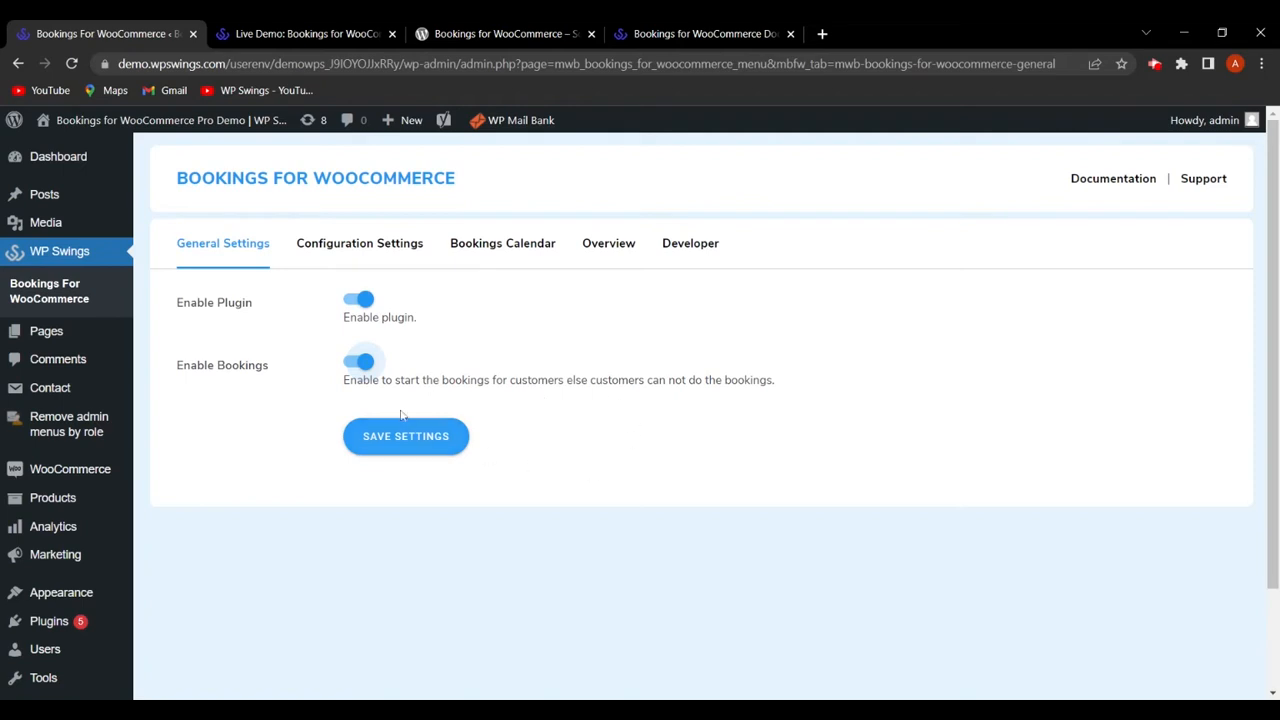
{"action": "left_click", "coordinate": [405, 442]}
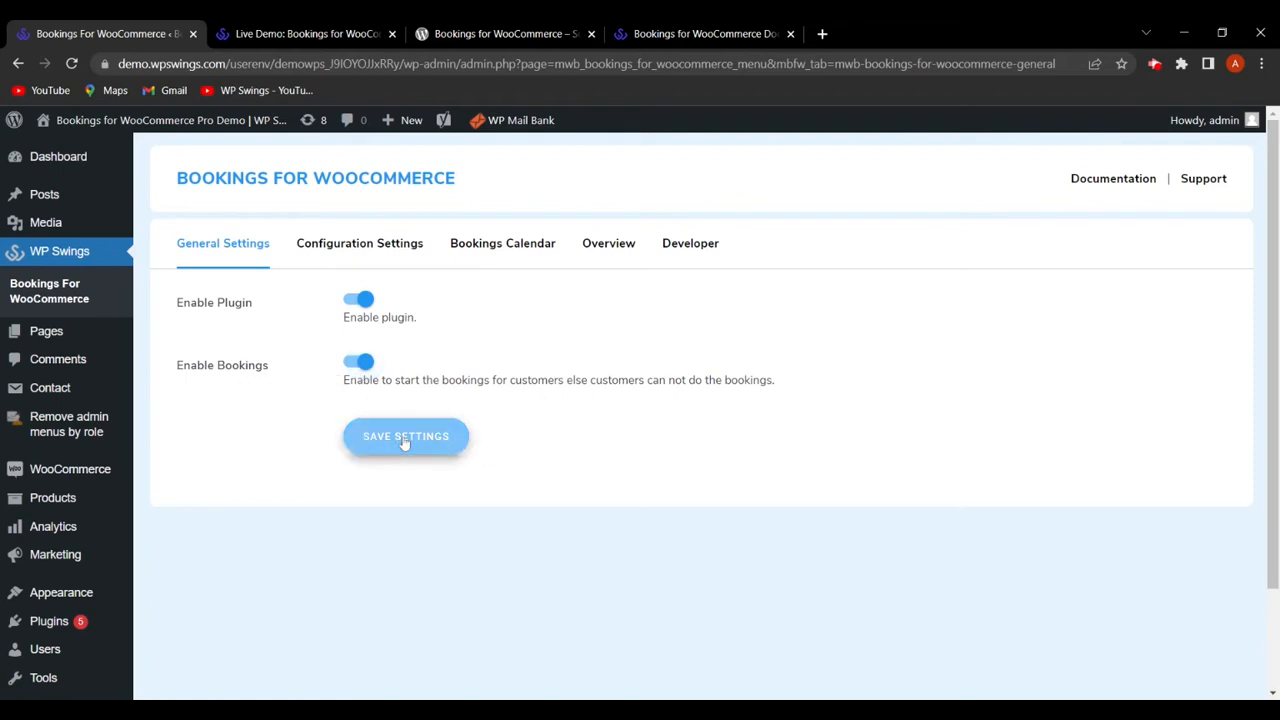
Step: Reload the Hotel Ace product page on the storefront and examine its booking form
{"action": "left_click", "coordinate": [325, 34]}
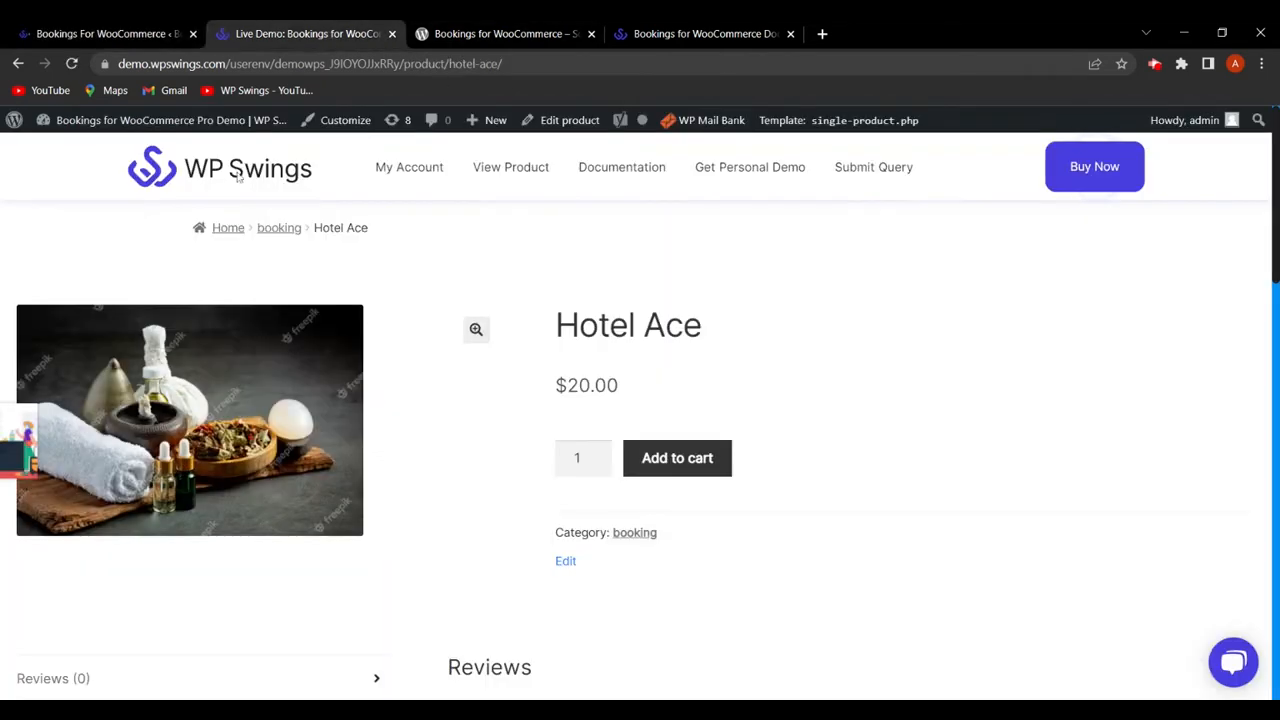
{"action": "left_click", "coordinate": [72, 63]}
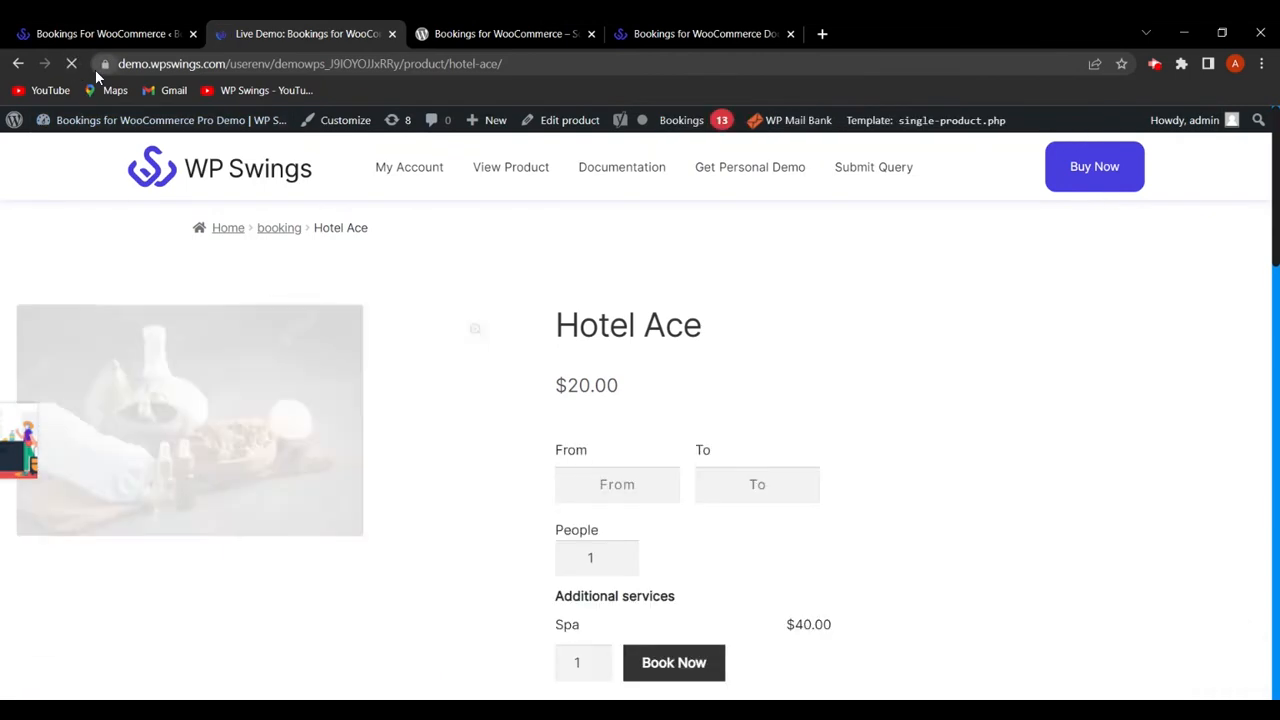
{"action": "scroll", "coordinate": [863, 280], "scroll_direction": "down", "scroll_amount": 2}
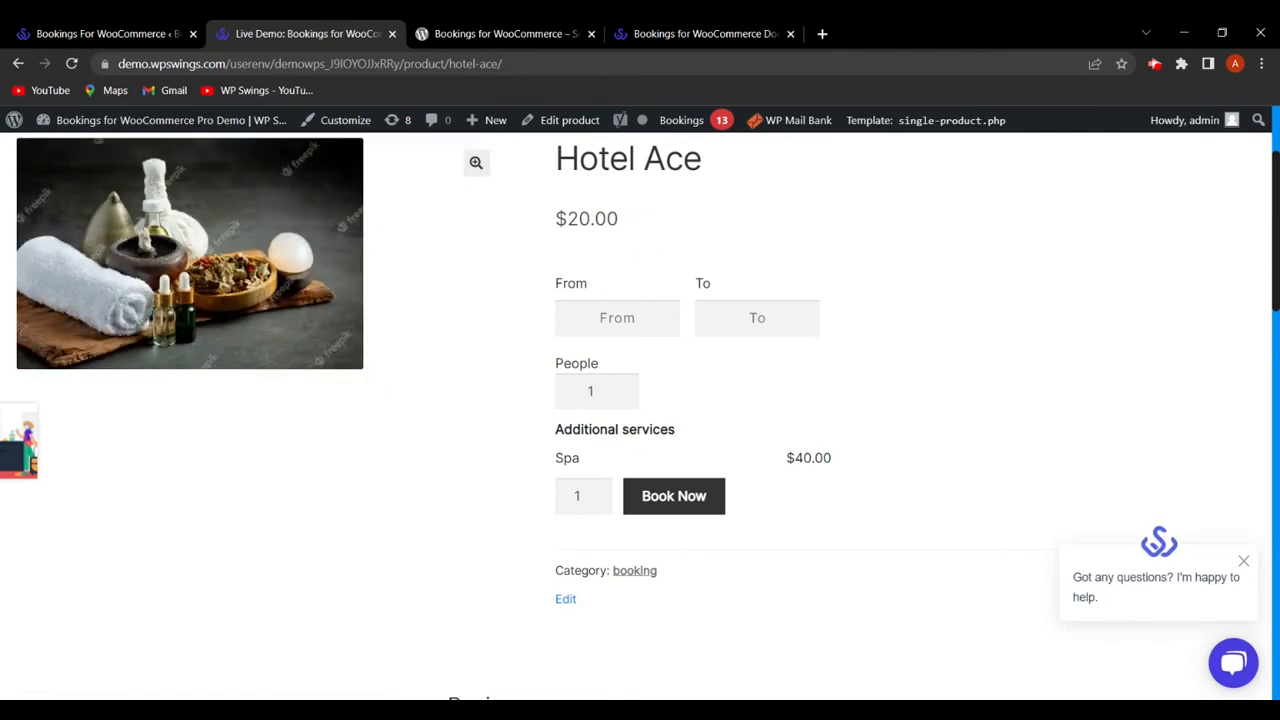
Step: Disable bookings in the plugin's general settings, save, and reload the Hotel Ace product page to check the effect
{"action": "left_click", "coordinate": [190, 27]}
{"action": "left_click", "coordinate": [358, 402]}
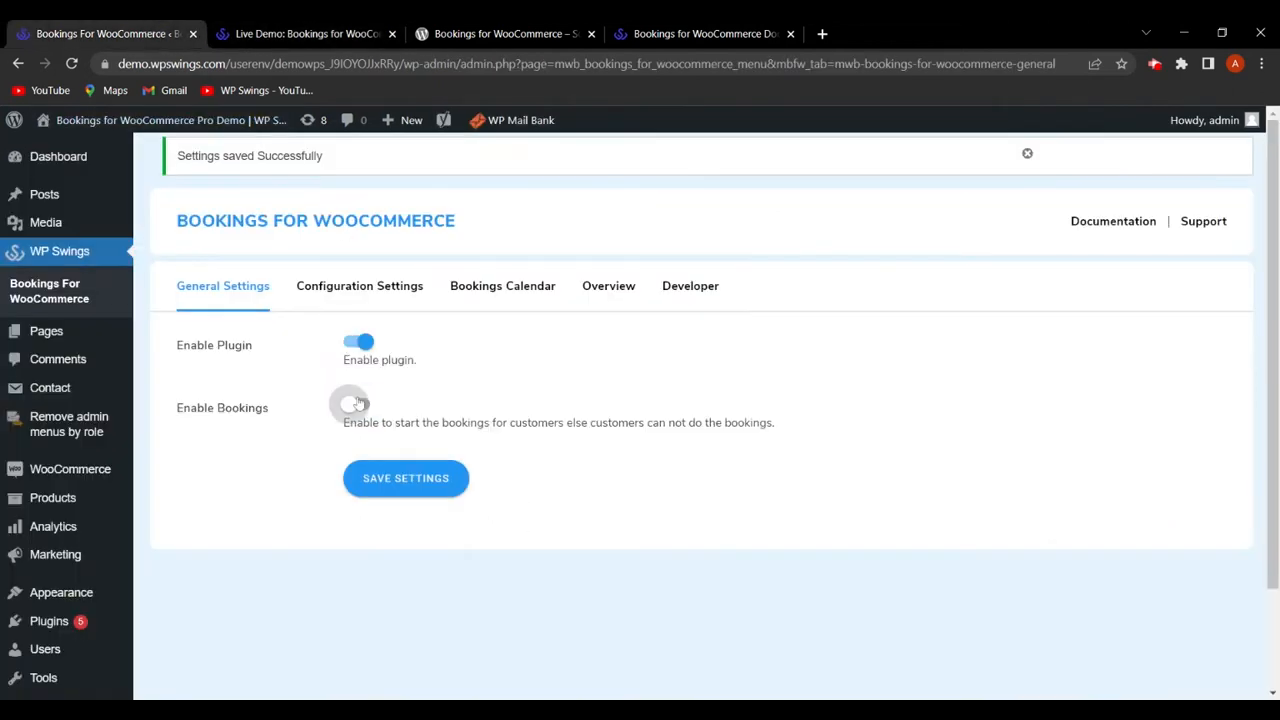
{"action": "left_click", "coordinate": [429, 478]}
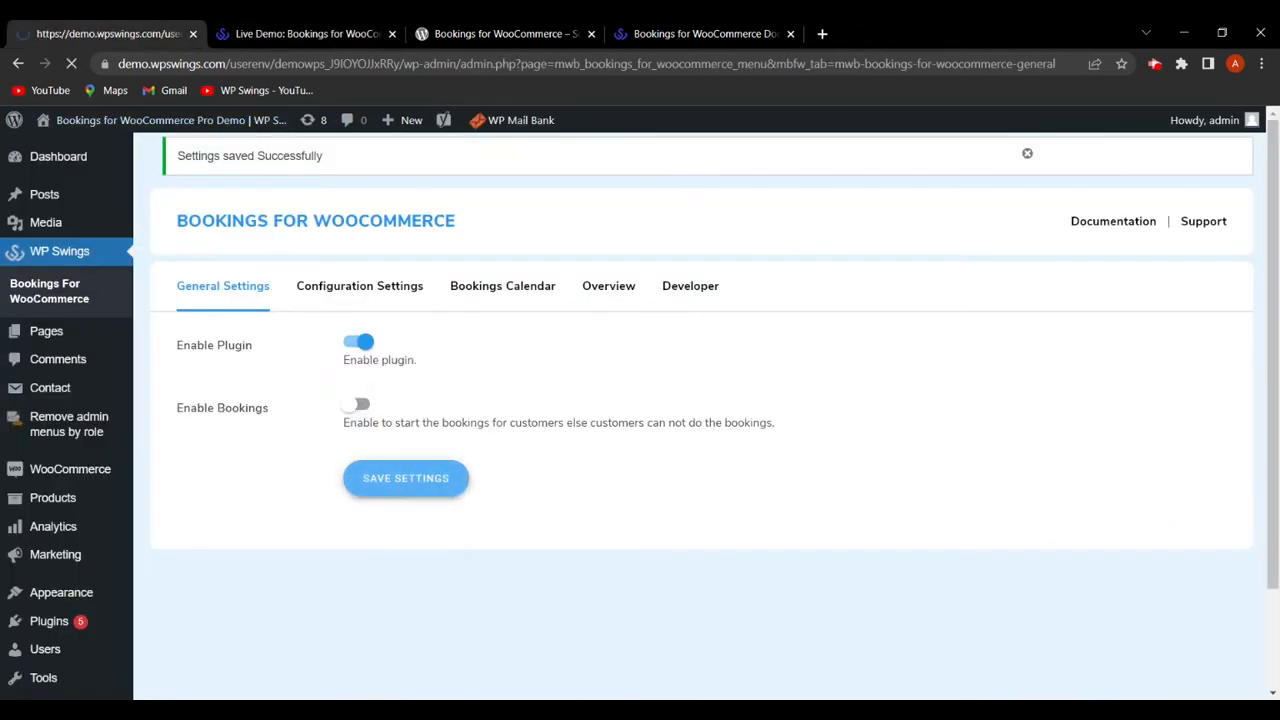
{"action": "left_click", "coordinate": [283, 32]}
{"action": "left_click", "coordinate": [76, 62]}
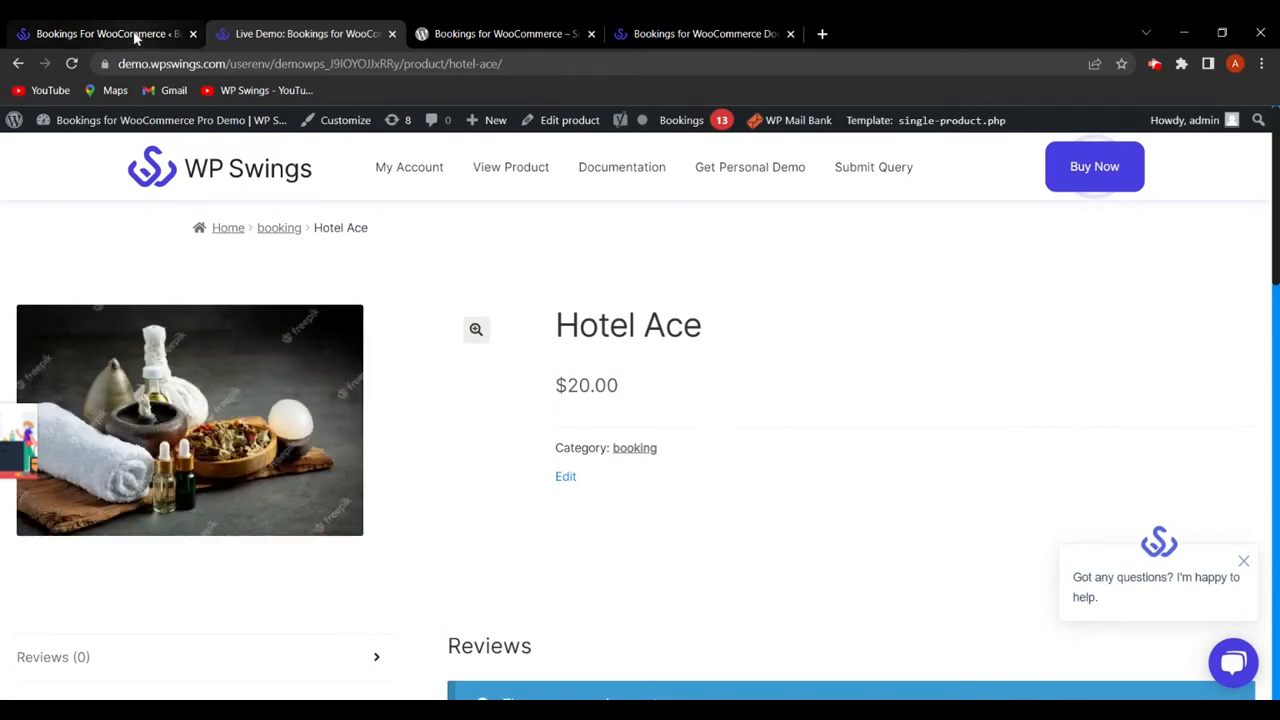
Step: Re-enable bookings in the plugin's general settings, save, and open the configuration settings for the booking form
{"action": "left_click", "coordinate": [134, 35]}
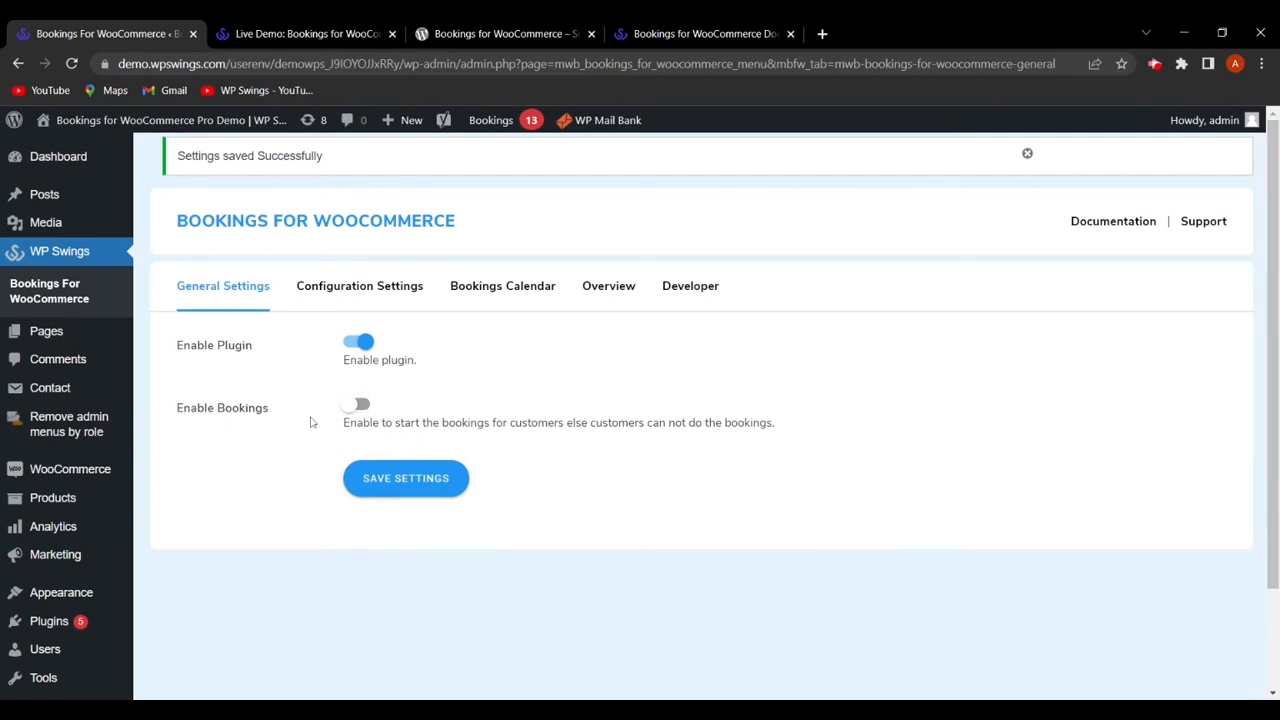
{"action": "left_click", "coordinate": [362, 406]}
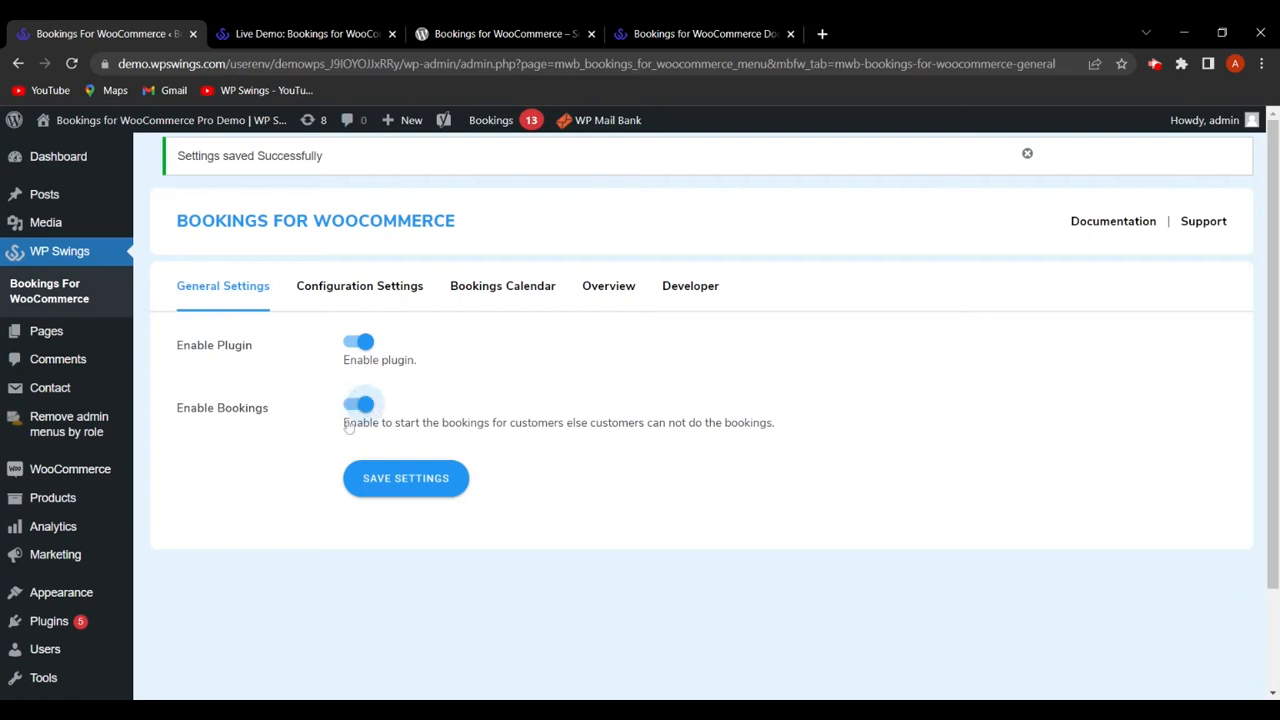
{"action": "left_click", "coordinate": [430, 481]}
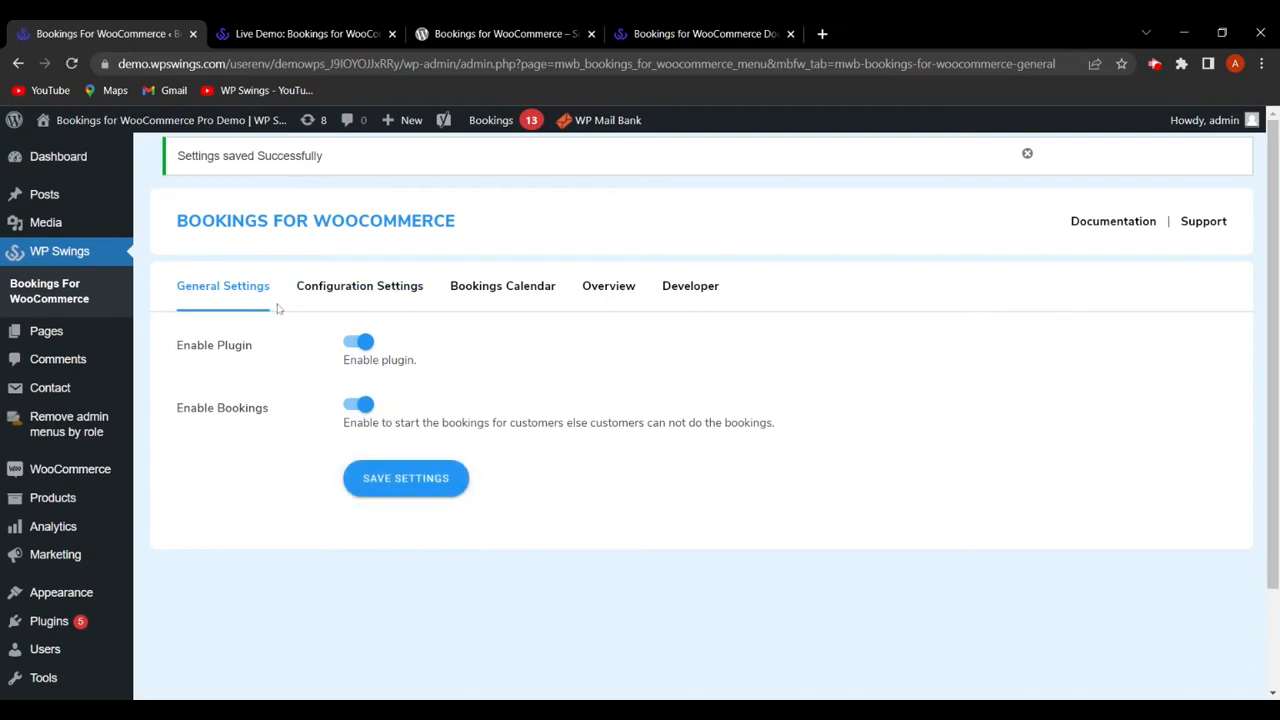
{"action": "left_click", "coordinate": [379, 290]}
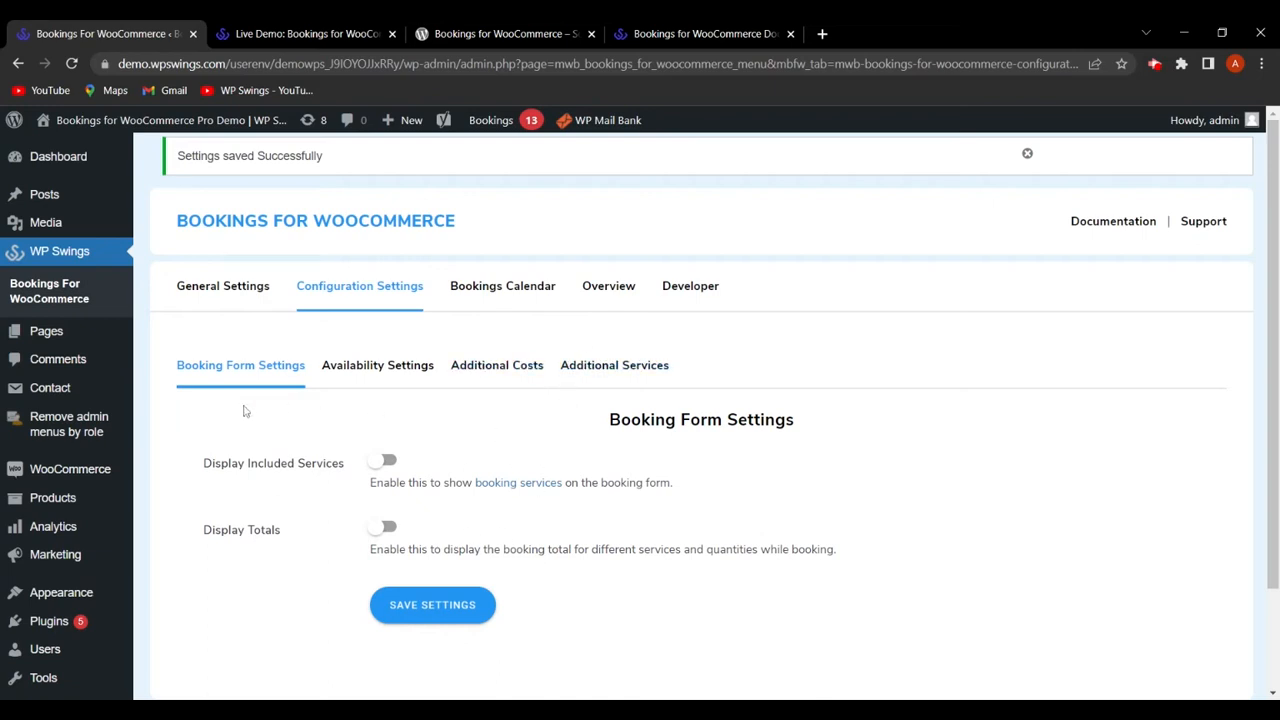
{"action": "left_click", "coordinate": [326, 30]}
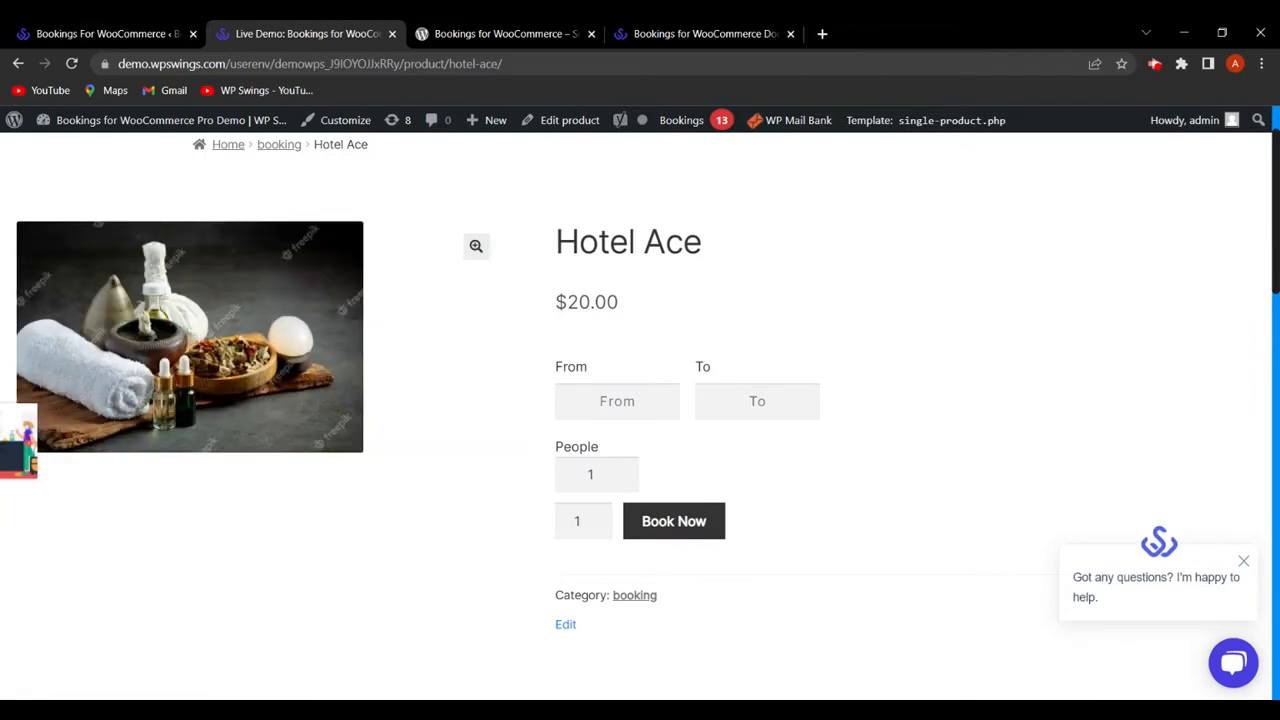
{"action": "left_click", "coordinate": [617, 401]}
{"action": "left_click", "coordinate": [632, 605]}
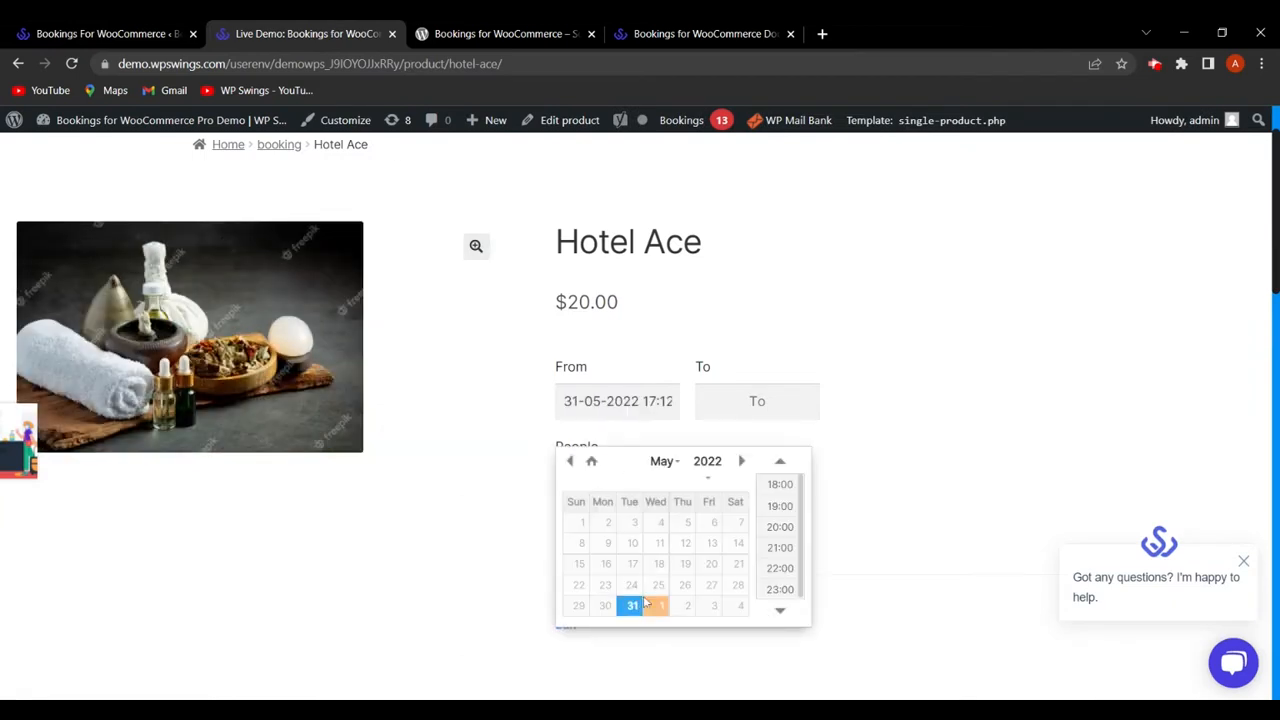
{"action": "left_click", "coordinate": [757, 401]}
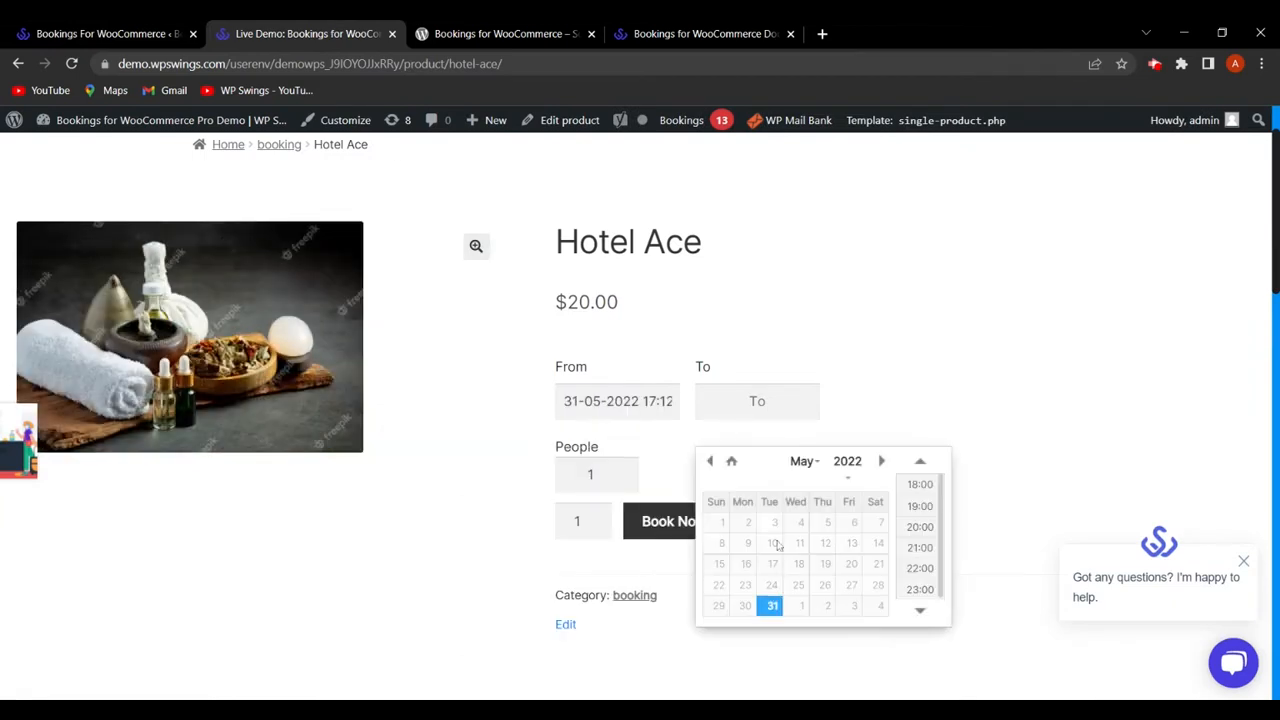
{"action": "left_click", "coordinate": [801, 606]}
{"action": "left_click", "coordinate": [1009, 440]}
{"action": "scroll", "coordinate": [997, 456], "scroll_direction": "down", "scroll_amount": 1}
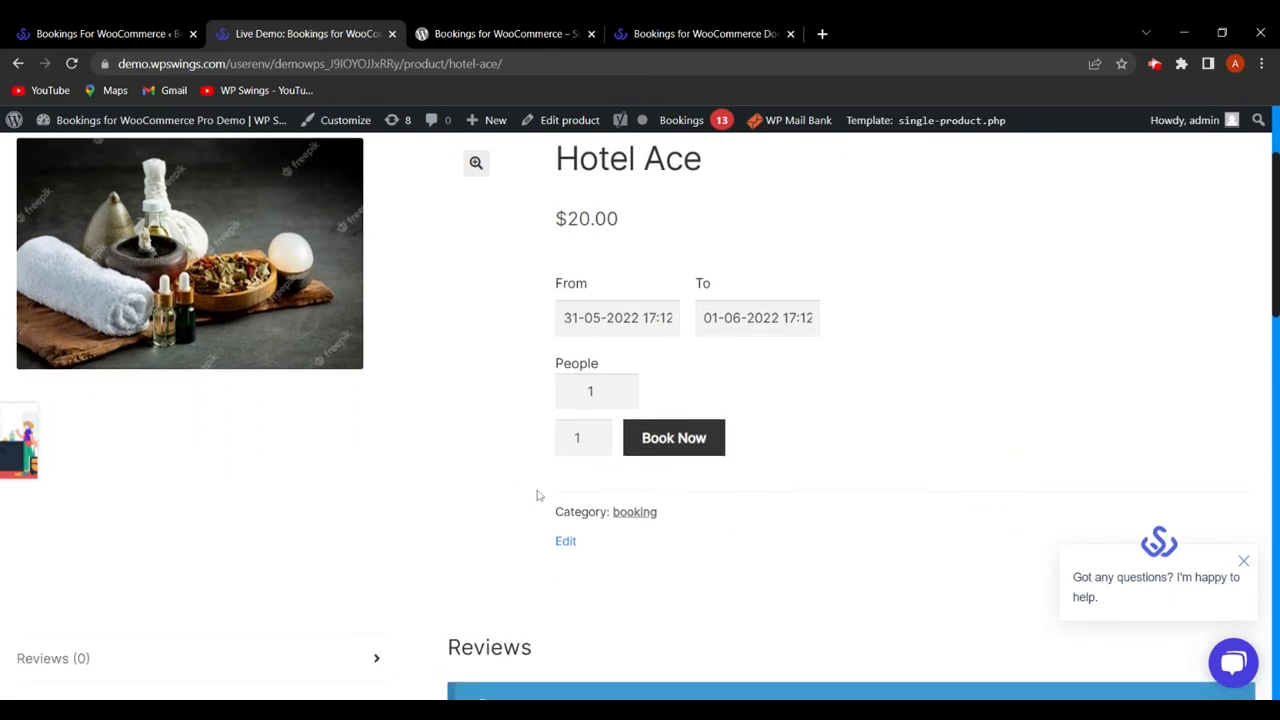
Step: Enable Display Included Services and Display Totals in the plugin's booking form settings and save them
{"action": "left_click", "coordinate": [108, 33]}
{"action": "left_click", "coordinate": [390, 457]}
{"action": "left_click", "coordinate": [386, 525]}
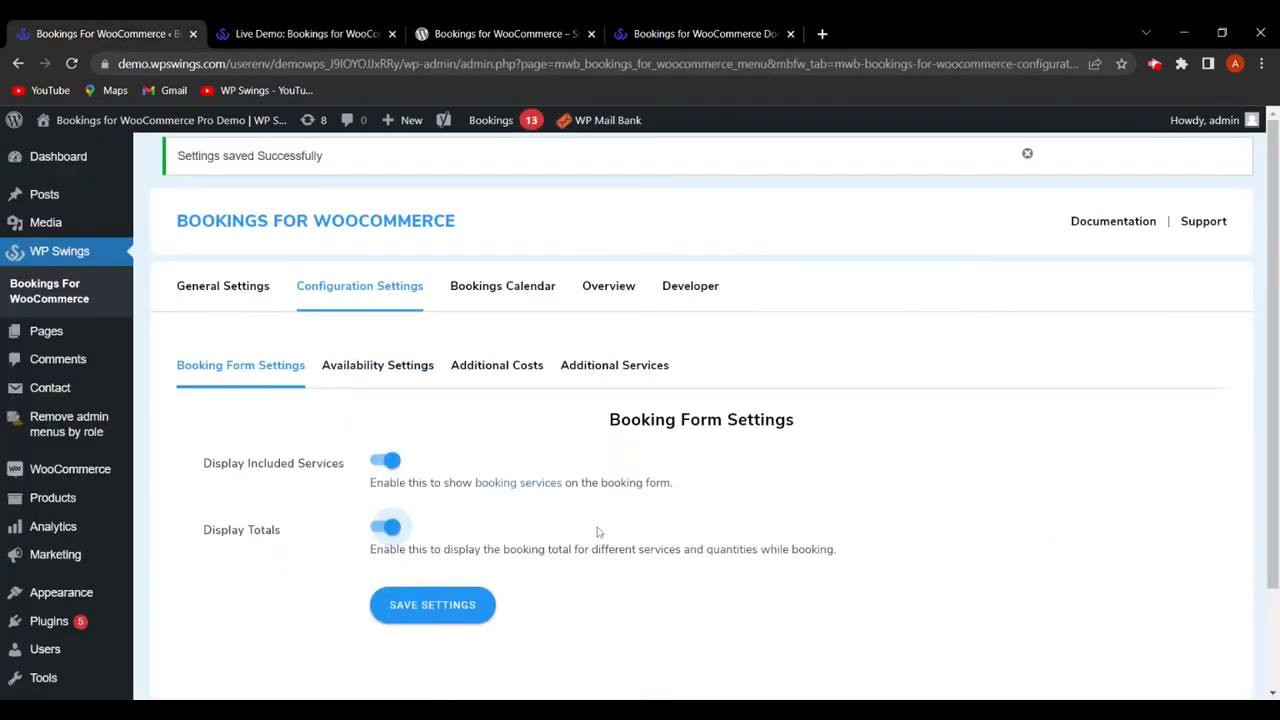
{"action": "left_click", "coordinate": [455, 605]}
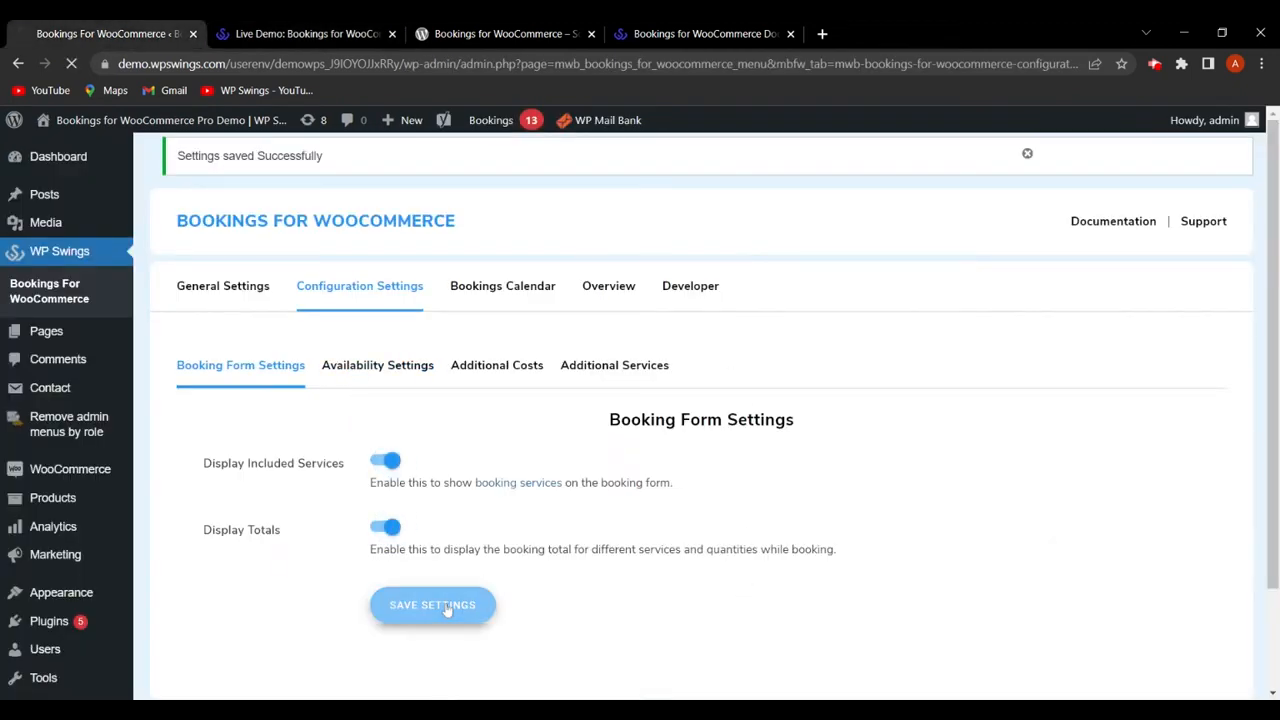
{"action": "left_click", "coordinate": [292, 30]}
{"action": "left_click", "coordinate": [70, 63]}
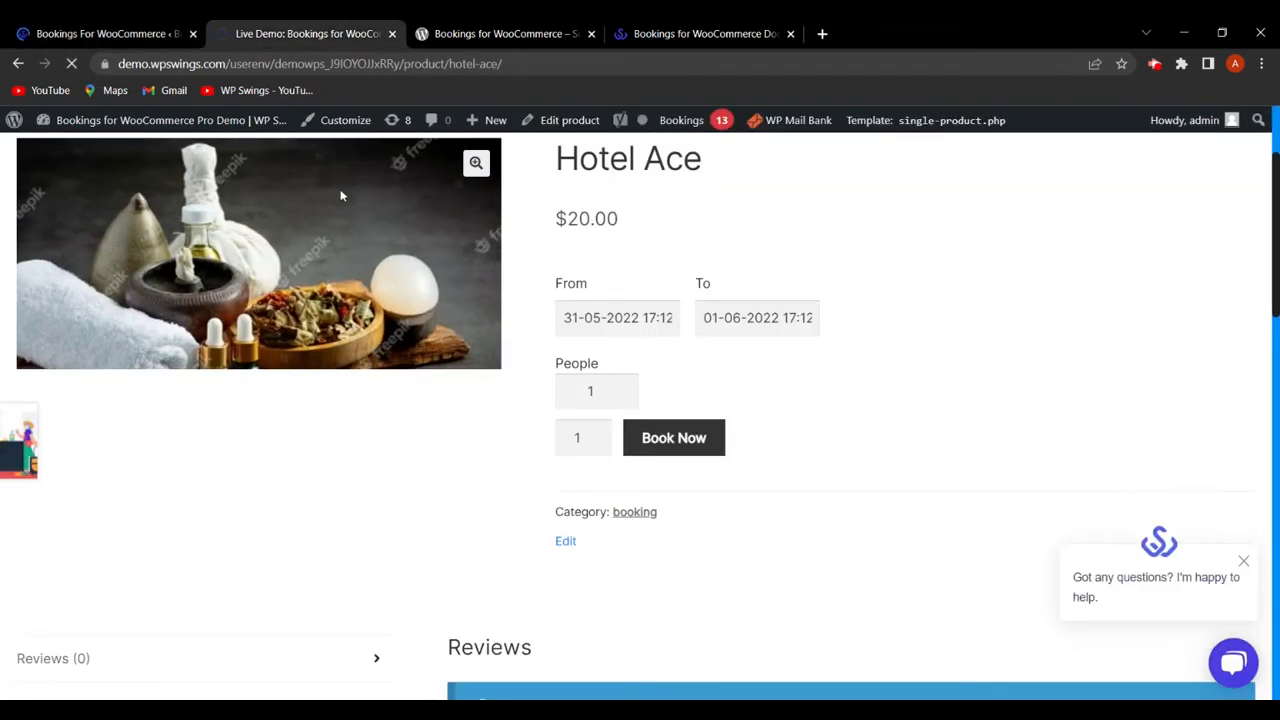
{"action": "left_click", "coordinate": [614, 322]}
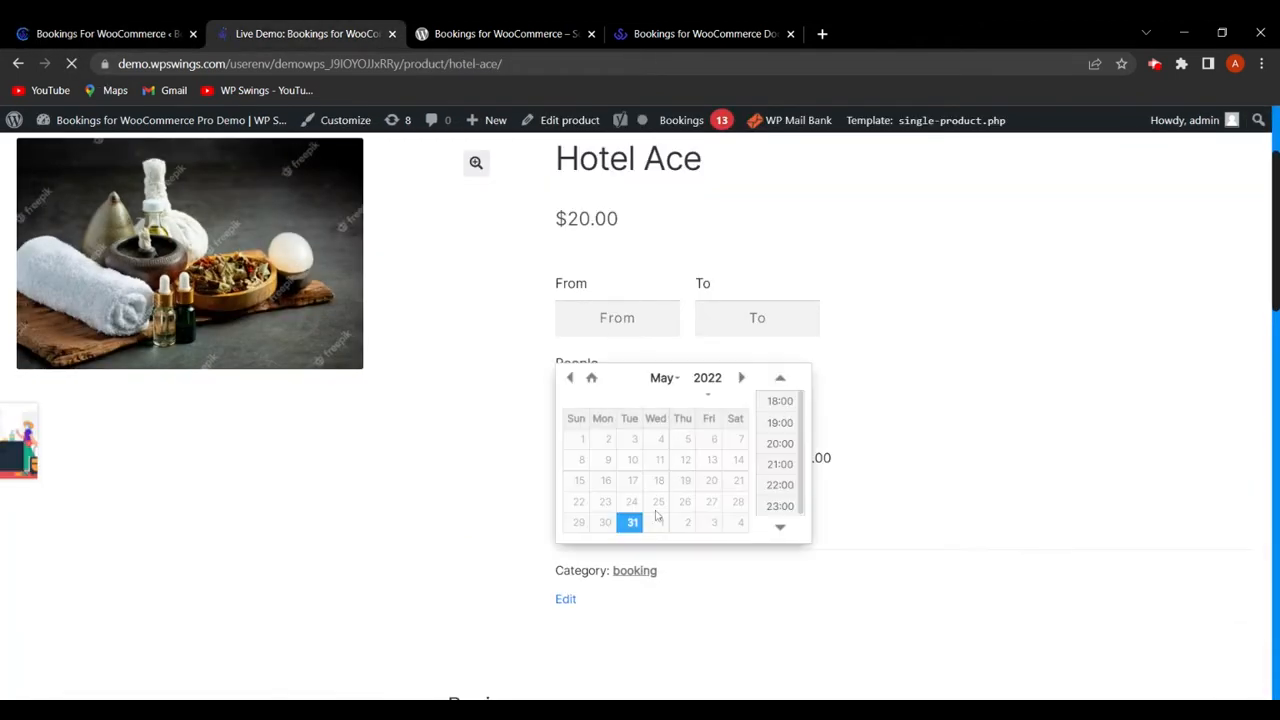
{"action": "left_click", "coordinate": [632, 522]}
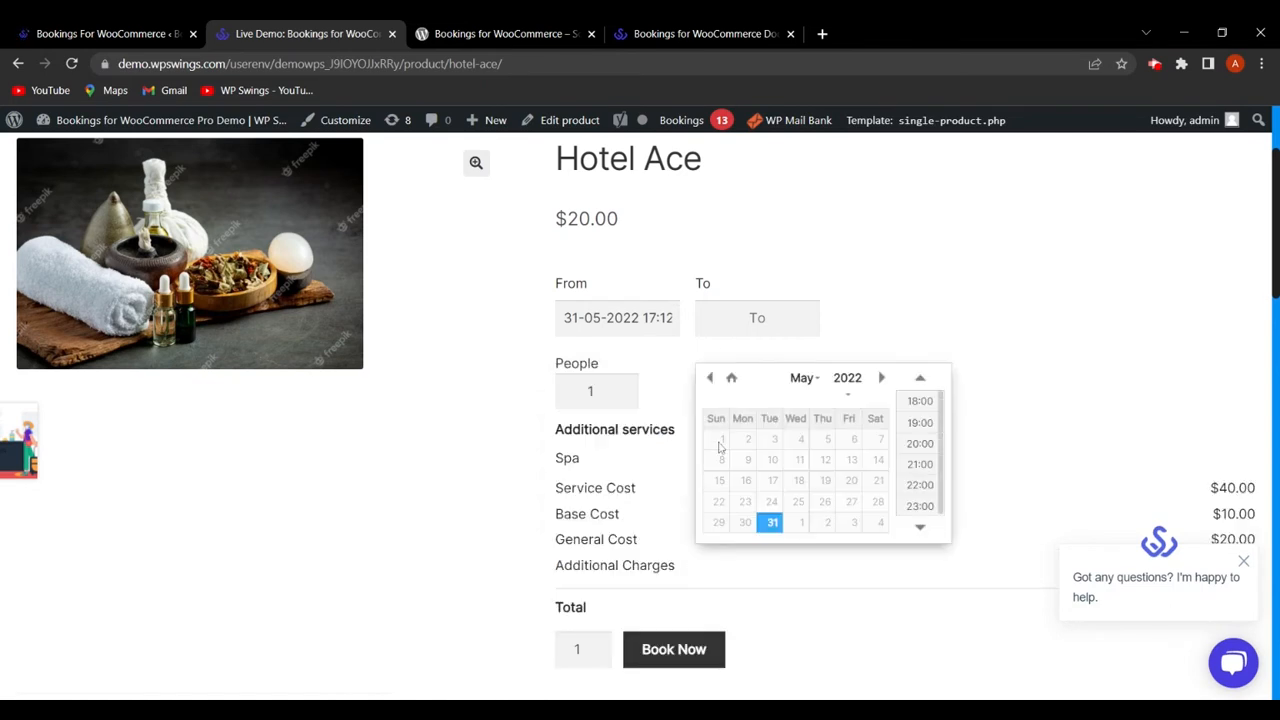
{"action": "left_click", "coordinate": [801, 522]}
{"action": "left_click", "coordinate": [1089, 396]}
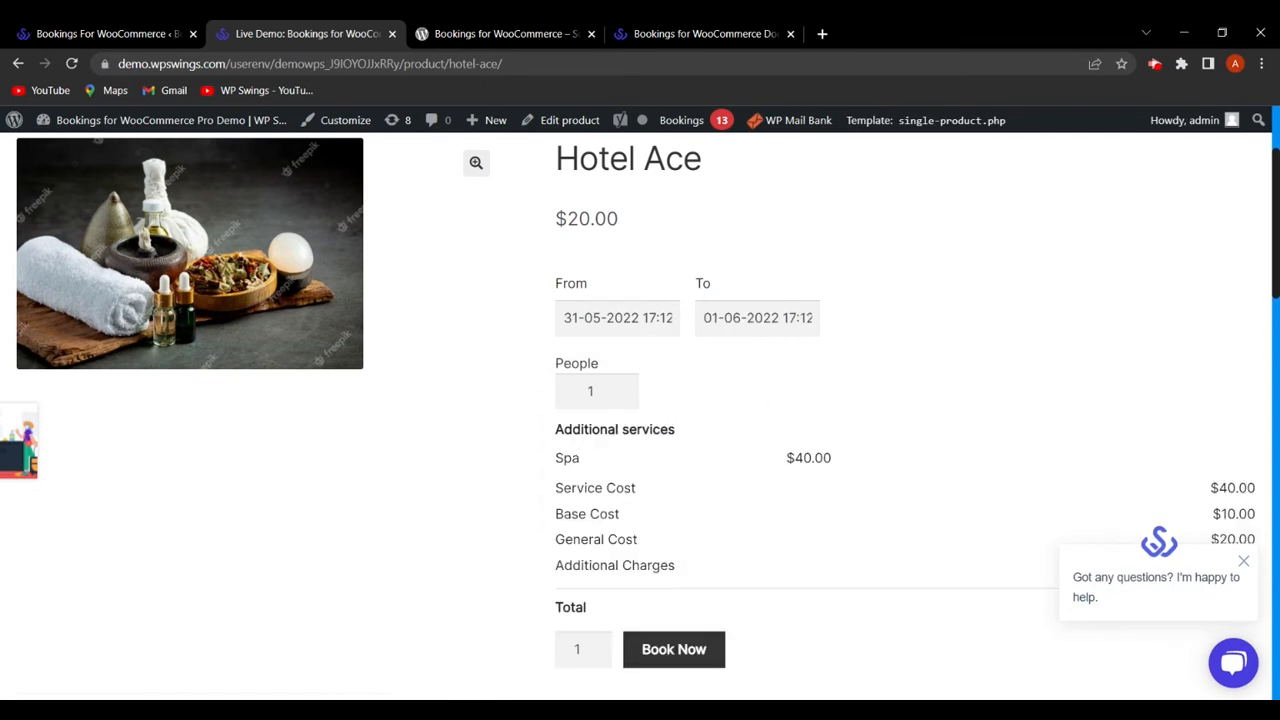
{"action": "scroll", "coordinate": [986, 531], "scroll_direction": "down", "scroll_amount": 3}
{"action": "scroll", "coordinate": [912, 340], "scroll_direction": "up", "scroll_amount": 3}
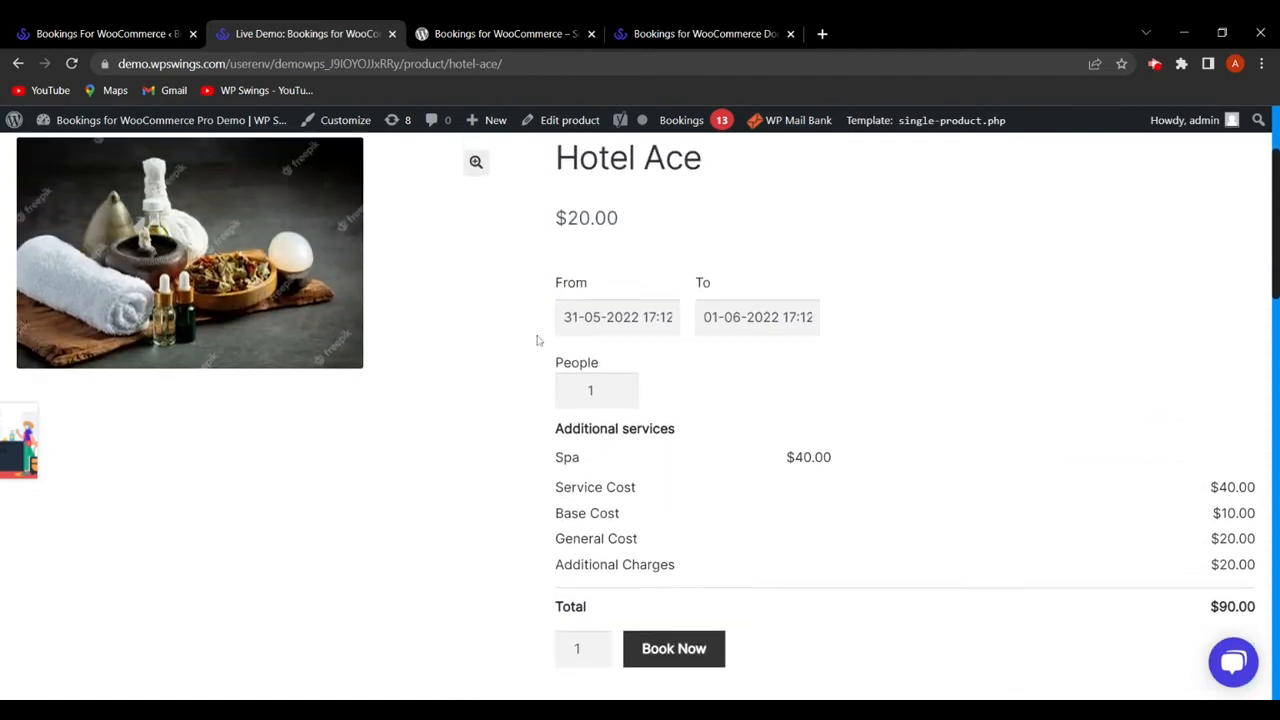
{"action": "left_click", "coordinate": [131, 26]}
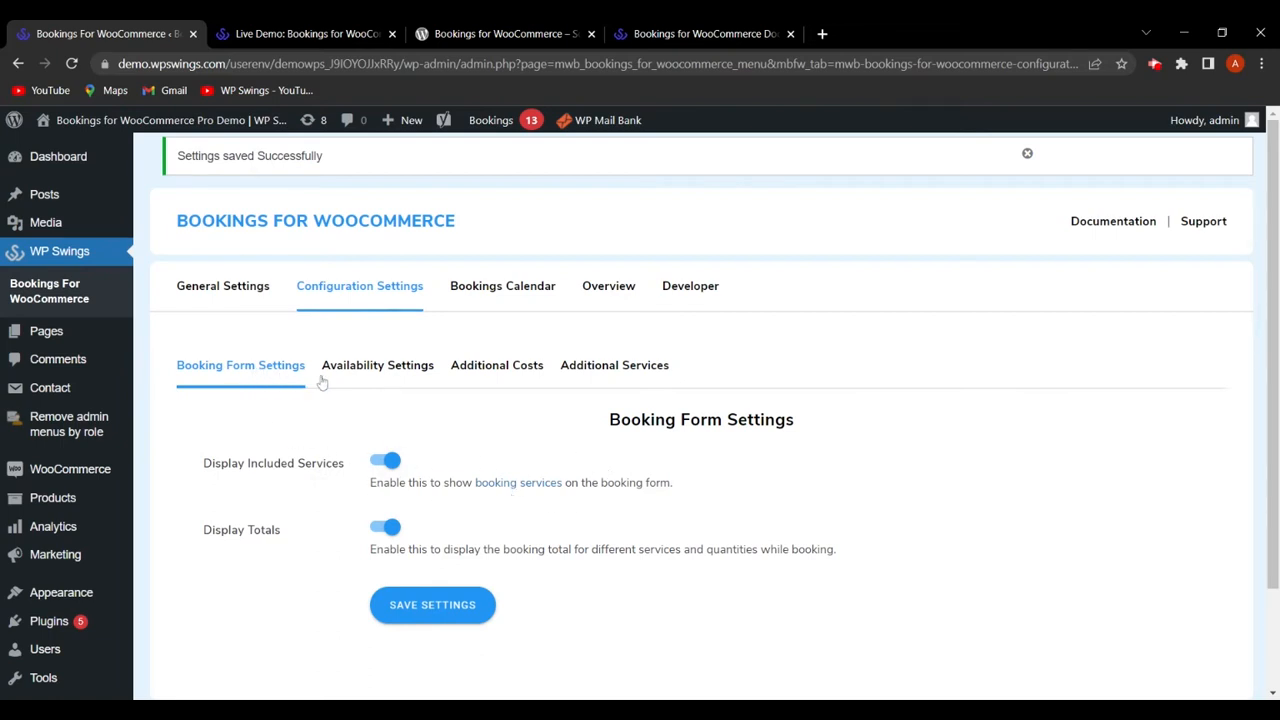
Step: In the plugin's availability settings, set the Daily End Time to 16:26 and save the settings
{"action": "left_click", "coordinate": [389, 368]}
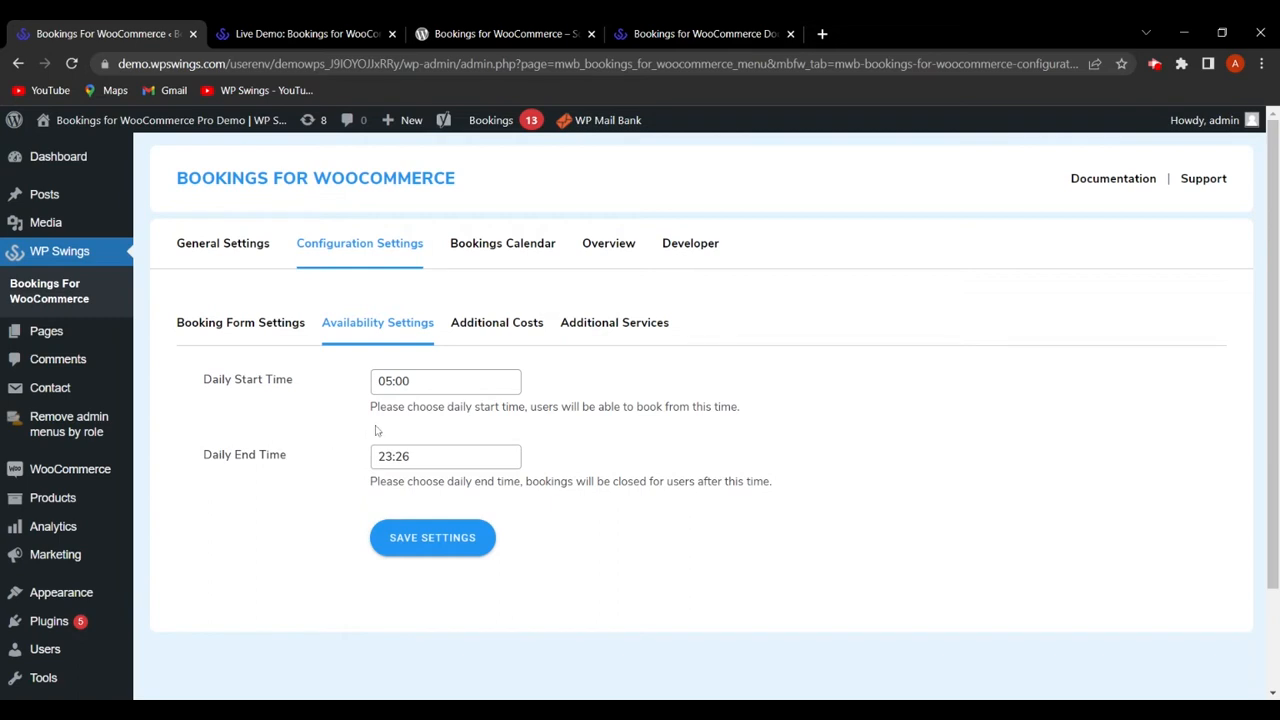
{"action": "left_click", "coordinate": [445, 381]}
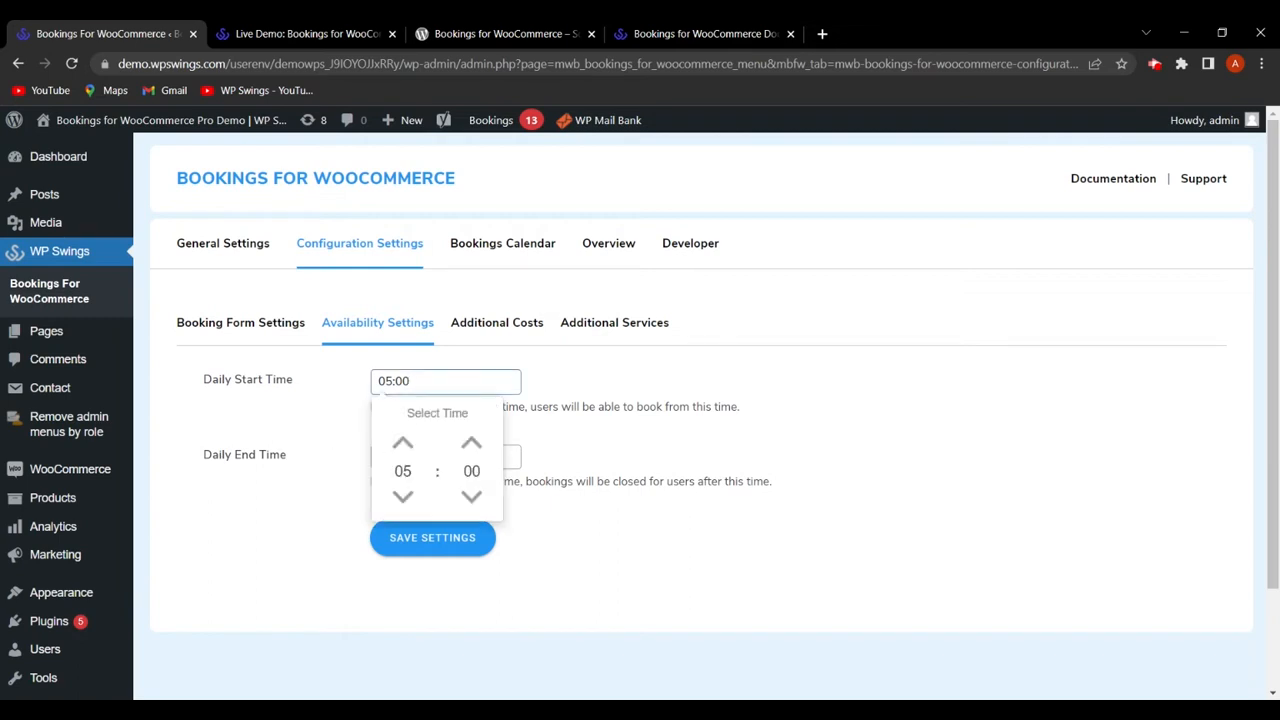
{"action": "left_click", "coordinate": [849, 403]}
{"action": "left_click", "coordinate": [445, 457]}
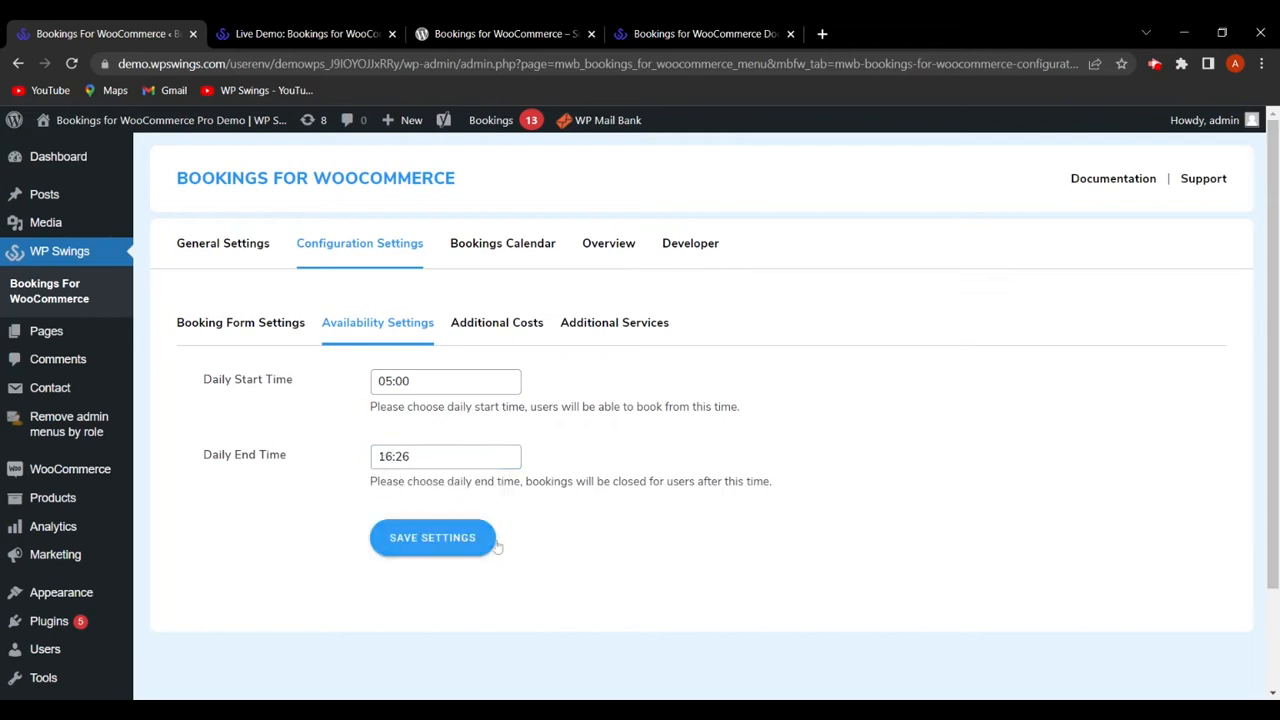
{"action": "left_click", "coordinate": [433, 546]}
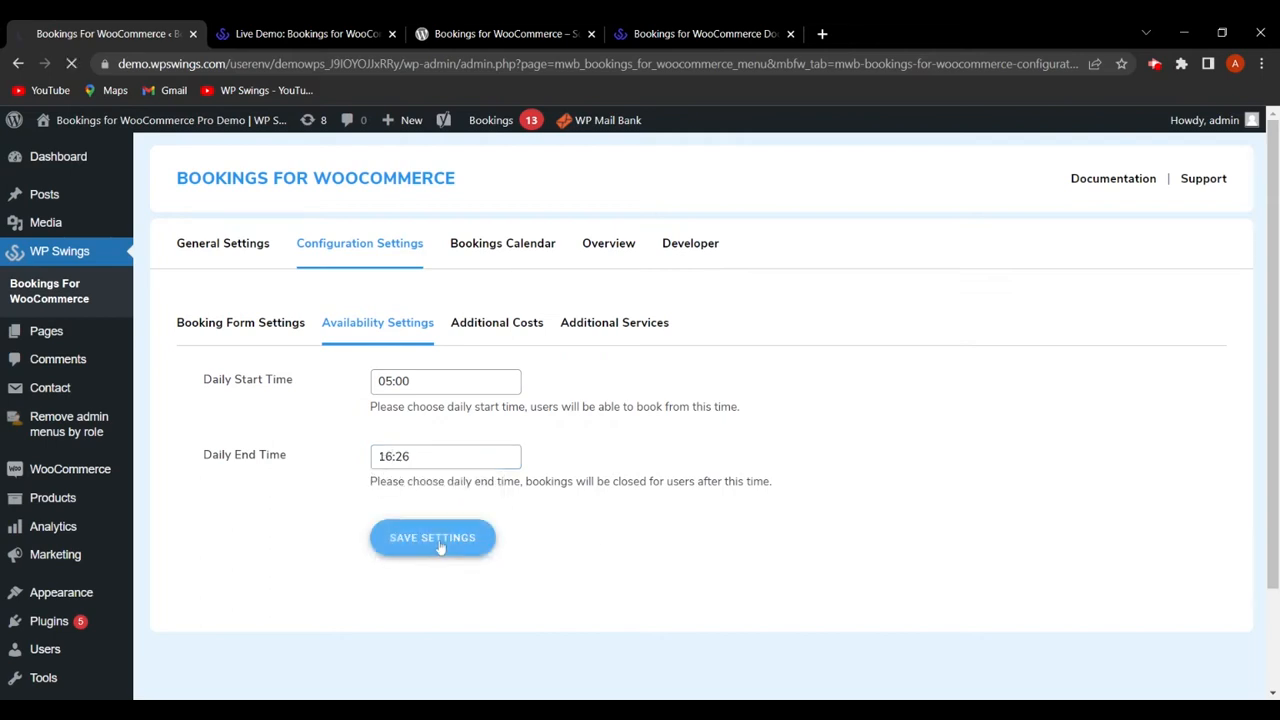
Step: Reload the Hotel Ace product page, check its booking form, and return to the plugin's availability settings
{"action": "left_click", "coordinate": [313, 36]}
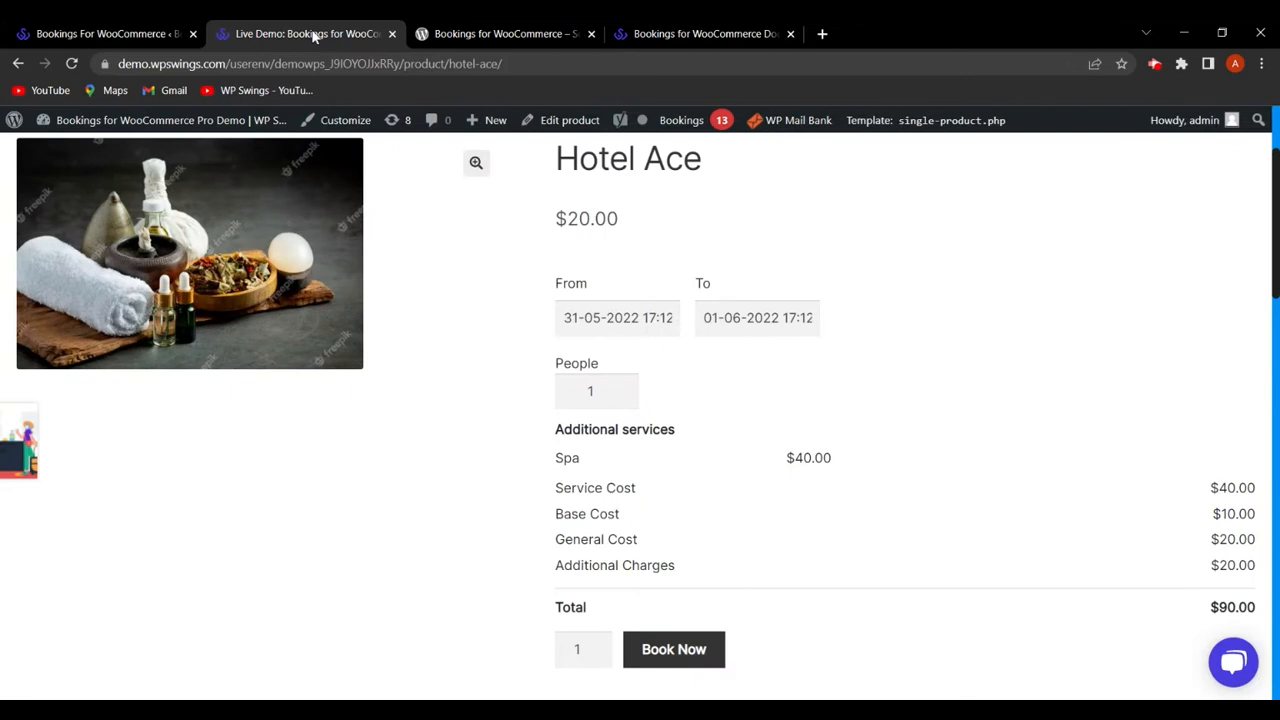
{"action": "left_click", "coordinate": [71, 63]}
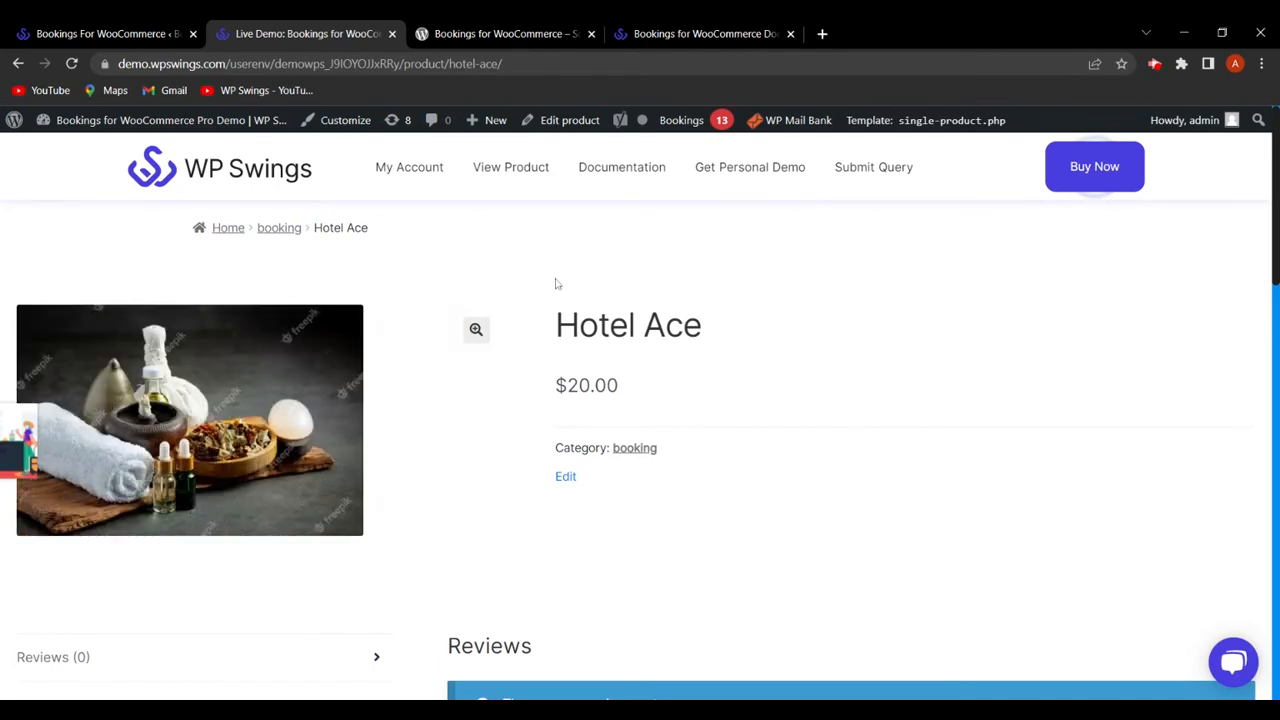
{"action": "left_click", "coordinate": [100, 33]}
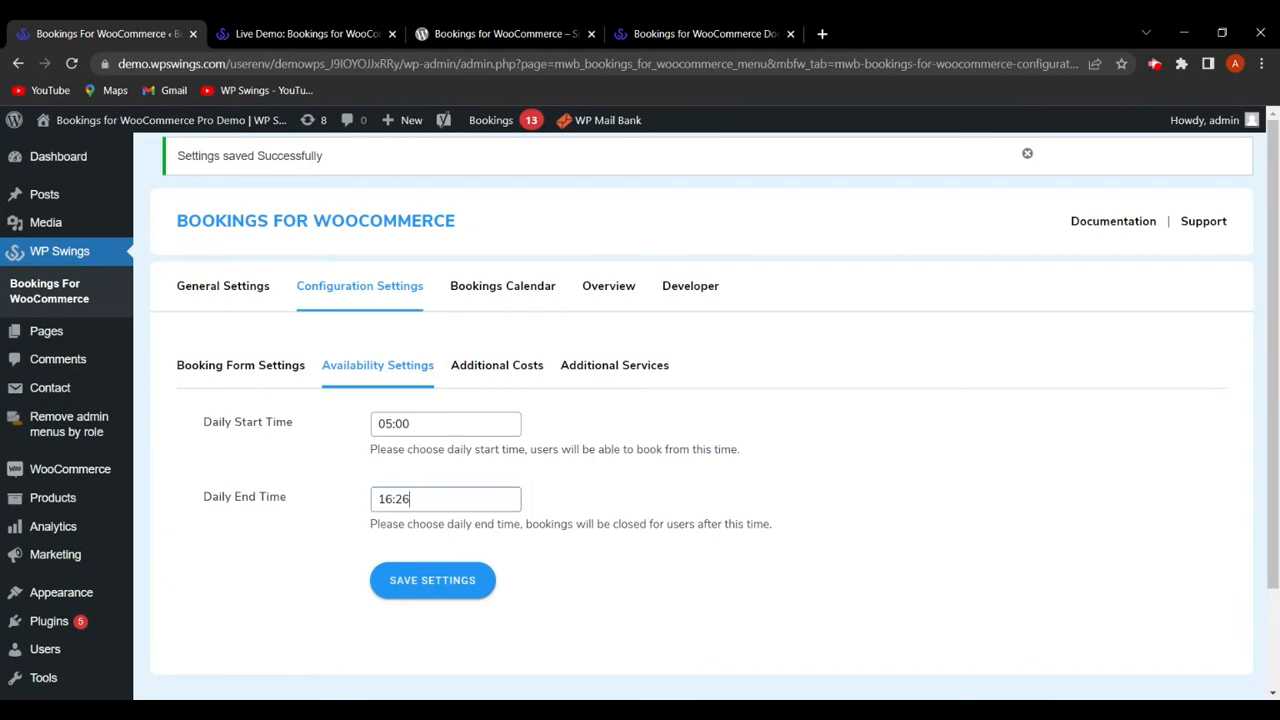
Step: Set the Daily End Time to 23:26, save the availability settings, and check the booking form on the Hotel Ace page
{"action": "left_click_drag", "start_coordinate": [426, 500], "coordinate": [336, 512]}
{"action": "type", "text": "23:26"}
{"action": "left_click", "coordinate": [470, 578]}
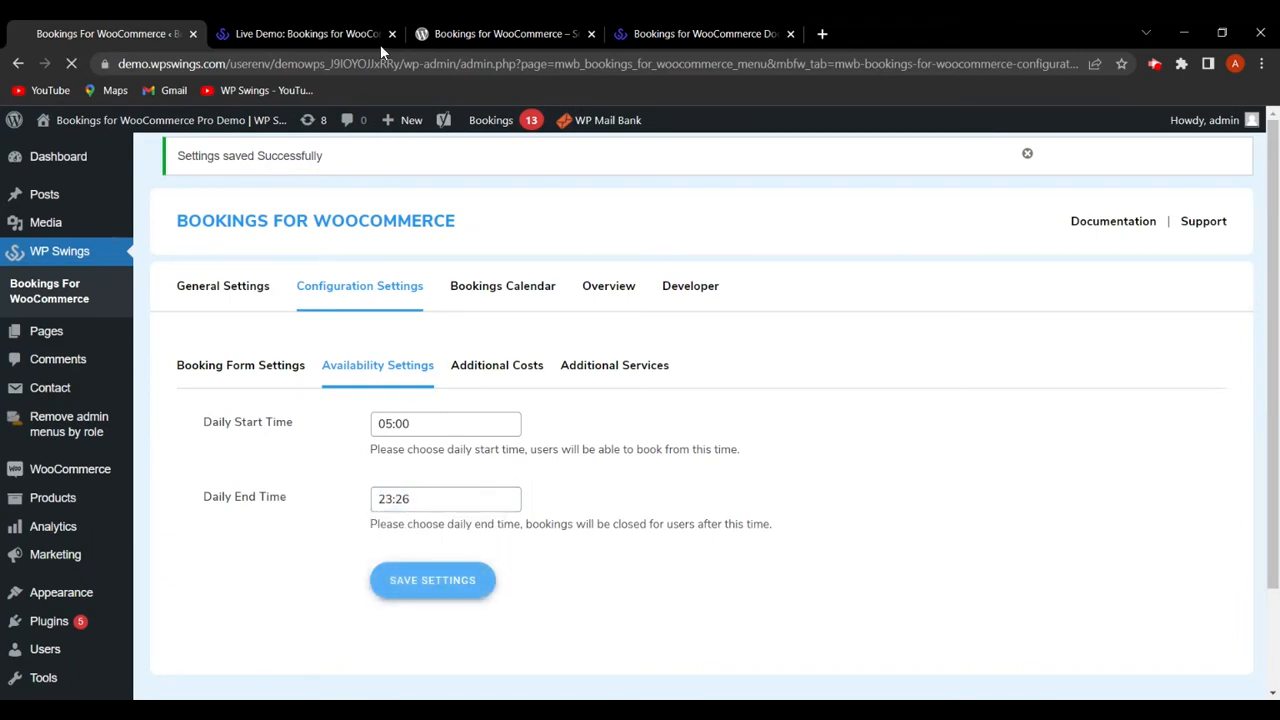
{"action": "left_click", "coordinate": [347, 33]}
{"action": "scroll", "coordinate": [607, 302], "scroll_direction": "down", "scroll_amount": 1}
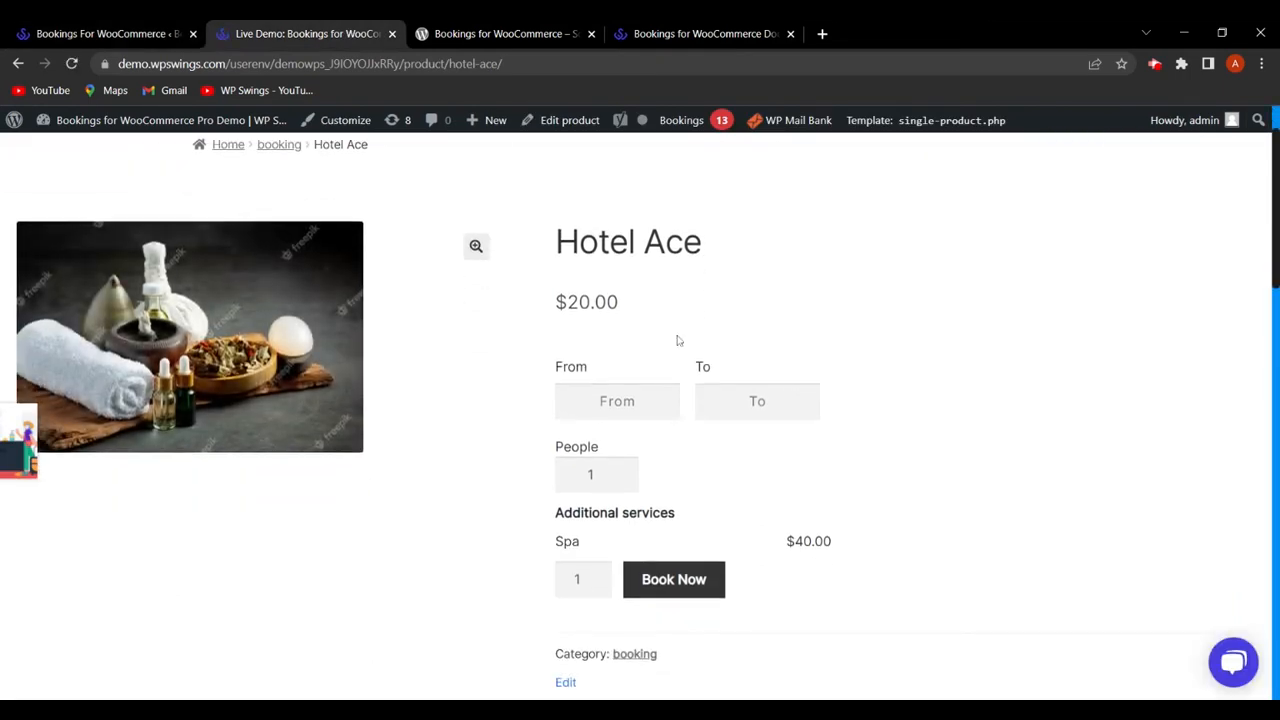
{"action": "left_click", "coordinate": [142, 36]}
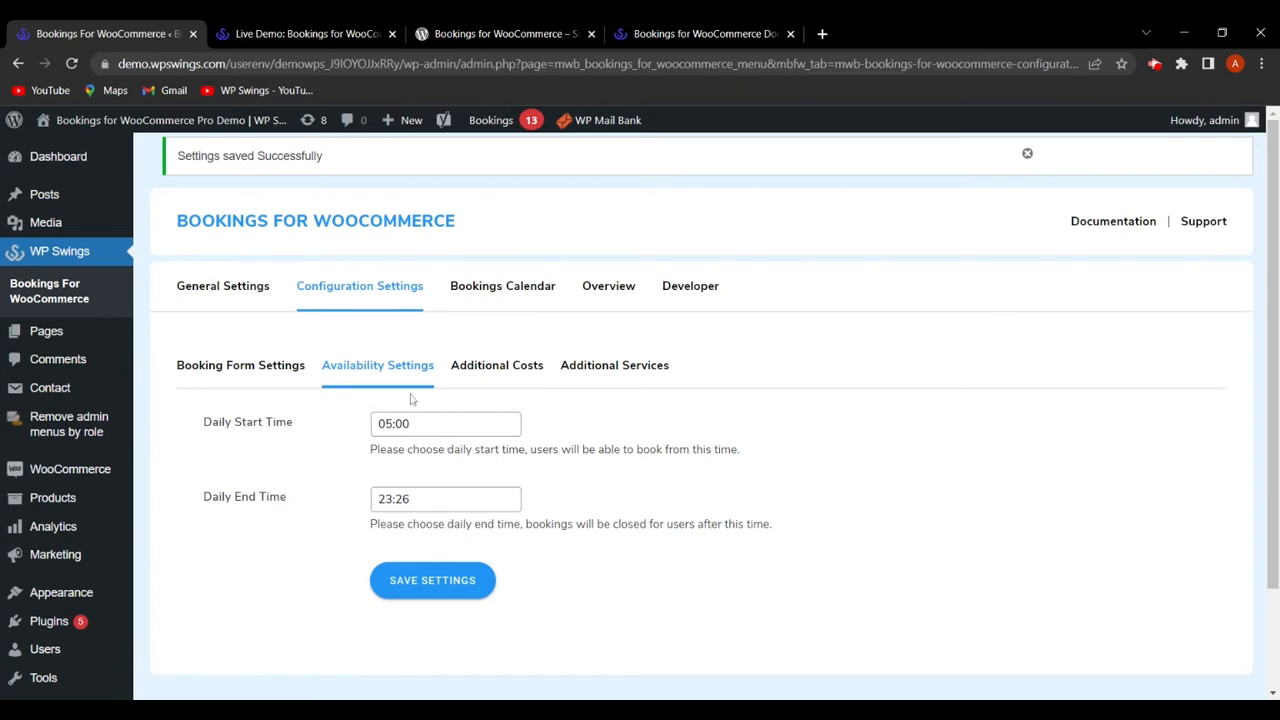
Step: Open the Additional Costs settings and examine the existing costs and the fields for adding a new booking cost
{"action": "left_click", "coordinate": [508, 367]}
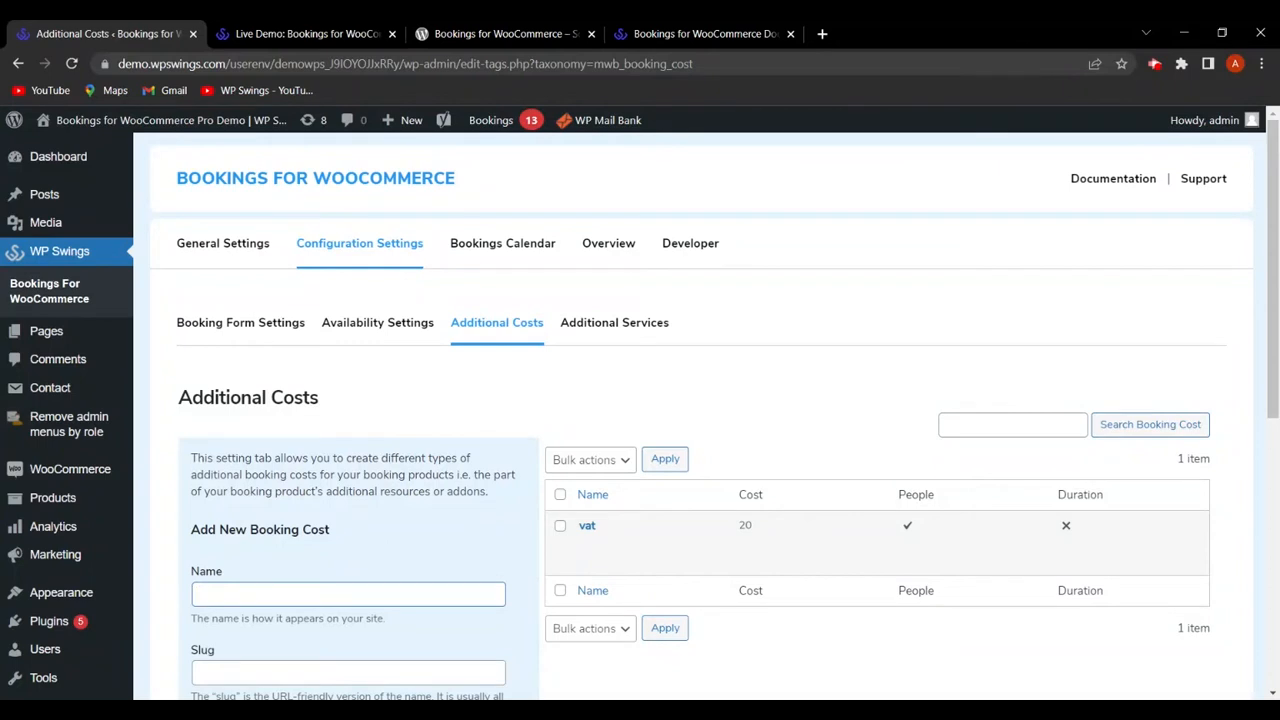
{"action": "scroll", "coordinate": [374, 450], "scroll_direction": "down", "scroll_amount": 1}
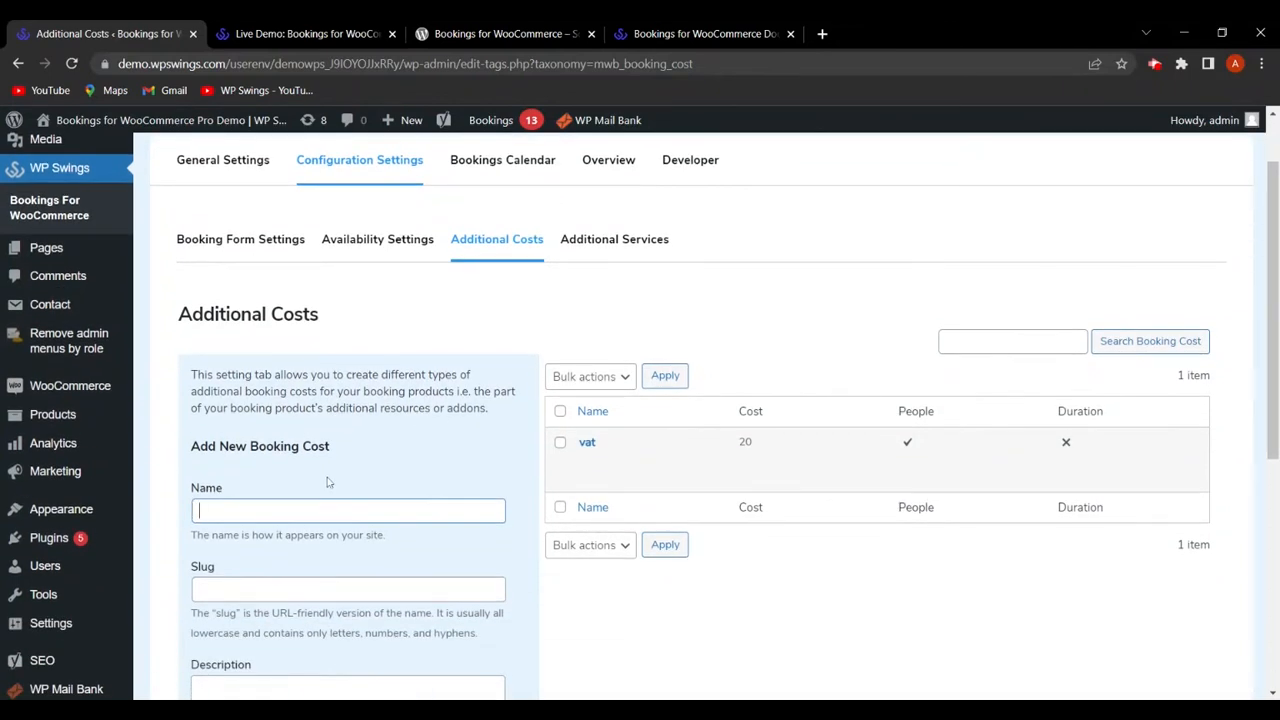
{"action": "scroll", "coordinate": [327, 482], "scroll_direction": "down", "scroll_amount": 2}
{"action": "scroll", "coordinate": [357, 462], "scroll_direction": "down", "scroll_amount": 3}
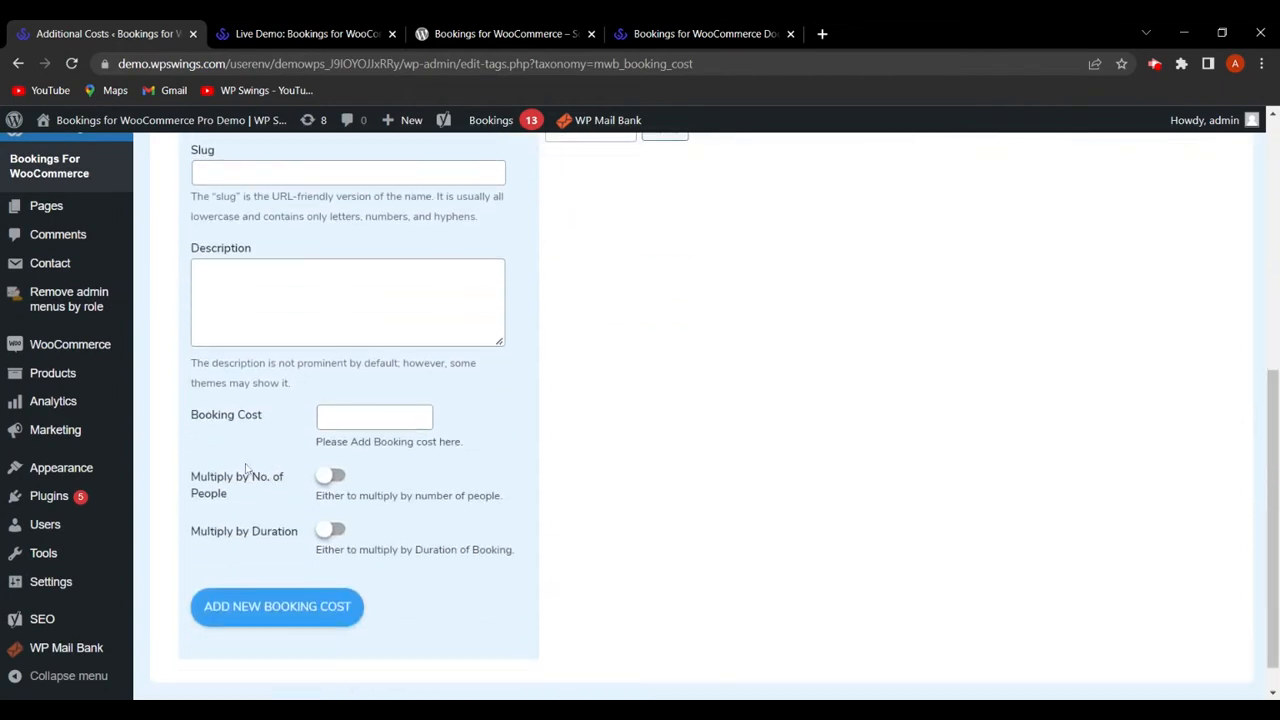
{"action": "scroll", "coordinate": [262, 464], "scroll_direction": "up", "scroll_amount": 4}
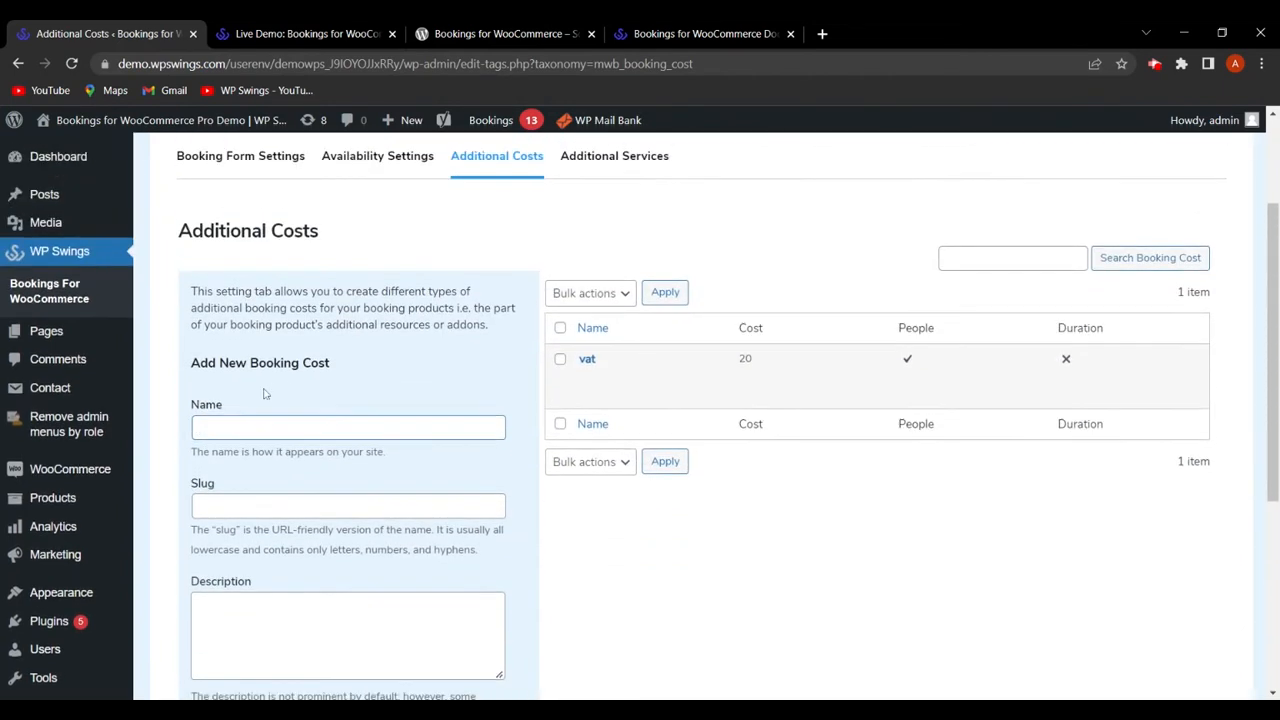
{"action": "scroll", "coordinate": [267, 394], "scroll_direction": "down", "scroll_amount": 1}
{"action": "scroll", "coordinate": [305, 316], "scroll_direction": "down", "scroll_amount": 3}
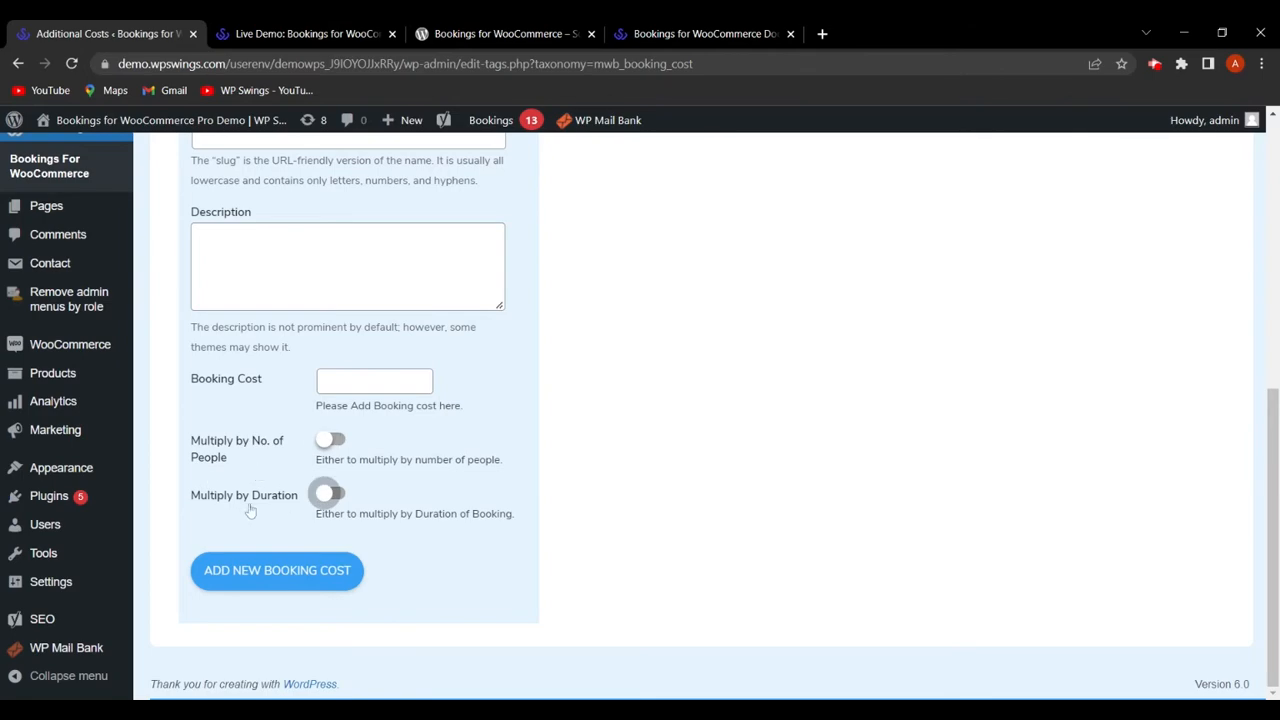
{"action": "scroll", "coordinate": [334, 508], "scroll_direction": "up", "scroll_amount": 3}
{"action": "scroll", "coordinate": [283, 550], "scroll_direction": "up", "scroll_amount": 3}
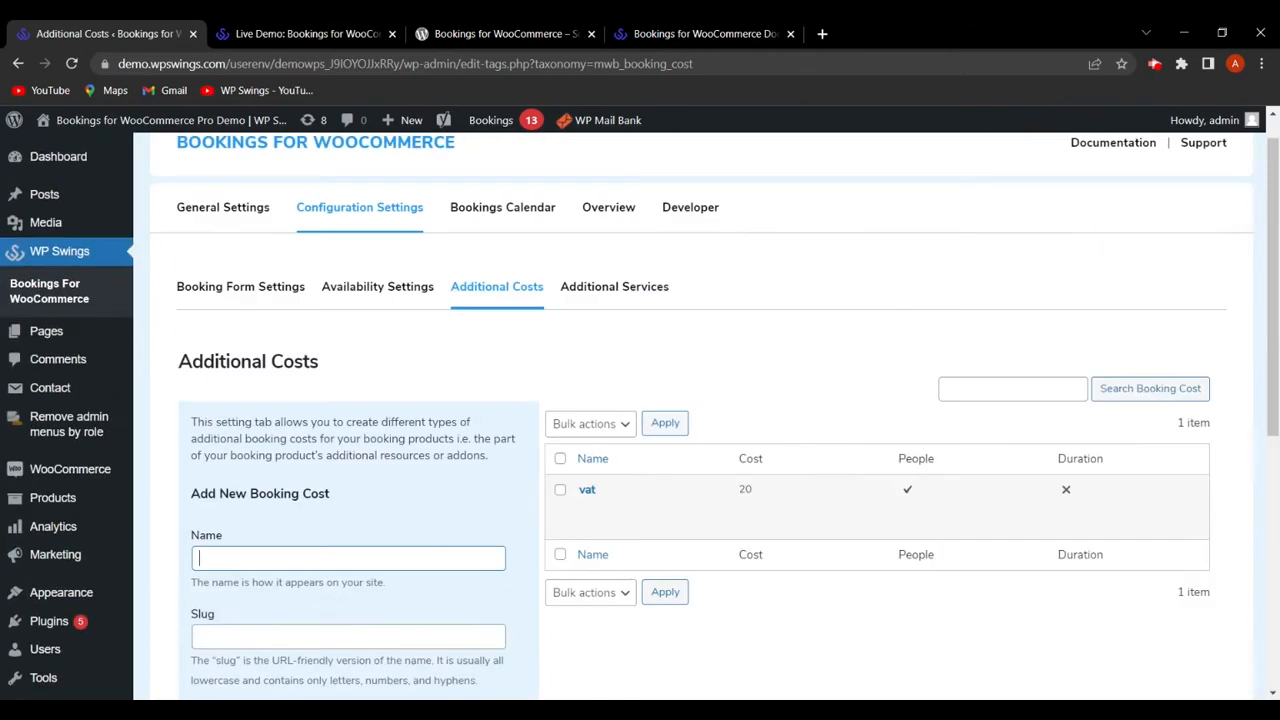
Step: Enter the name Car Rental and the slug "car rental" for the new booking cost
{"action": "type", "text": "Car Rental"}
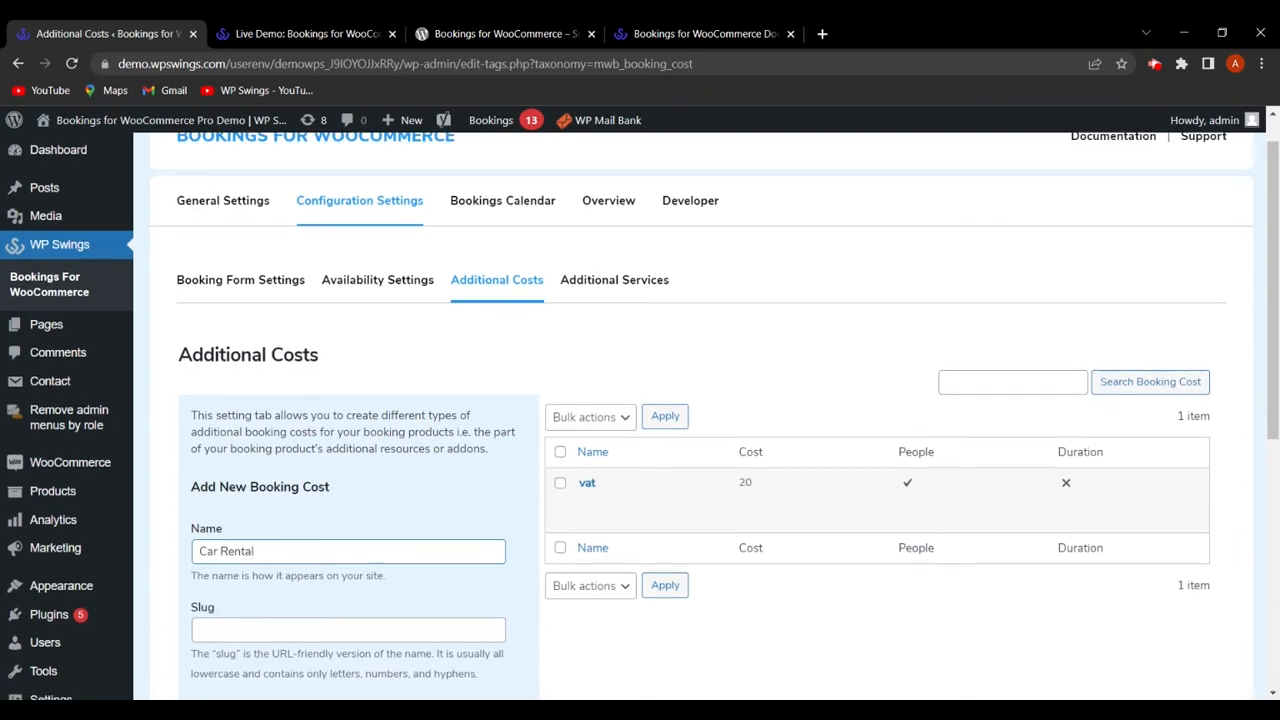
{"action": "scroll", "coordinate": [269, 549], "scroll_direction": "down", "scroll_amount": 2}
{"action": "left_click", "coordinate": [289, 464]}
{"action": "type", "text": "car rental"}
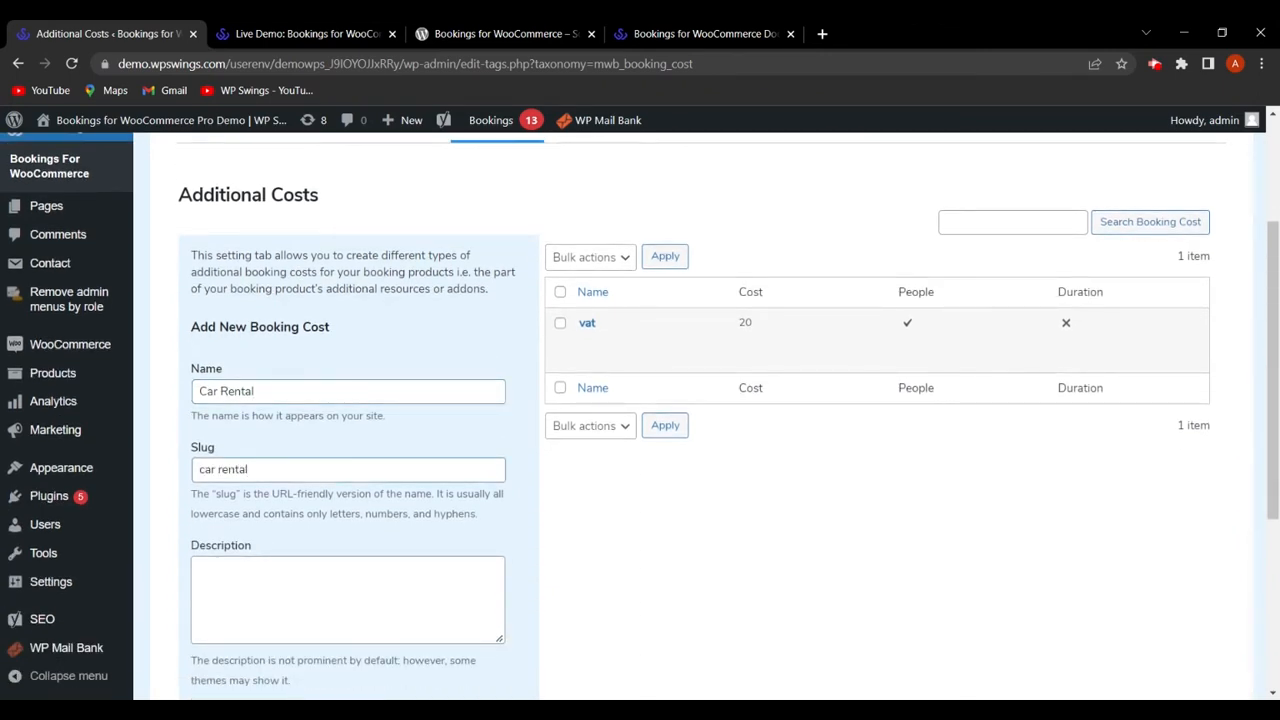
{"action": "scroll", "coordinate": [700, 420], "scroll_direction": "down", "scroll_amount": 2}
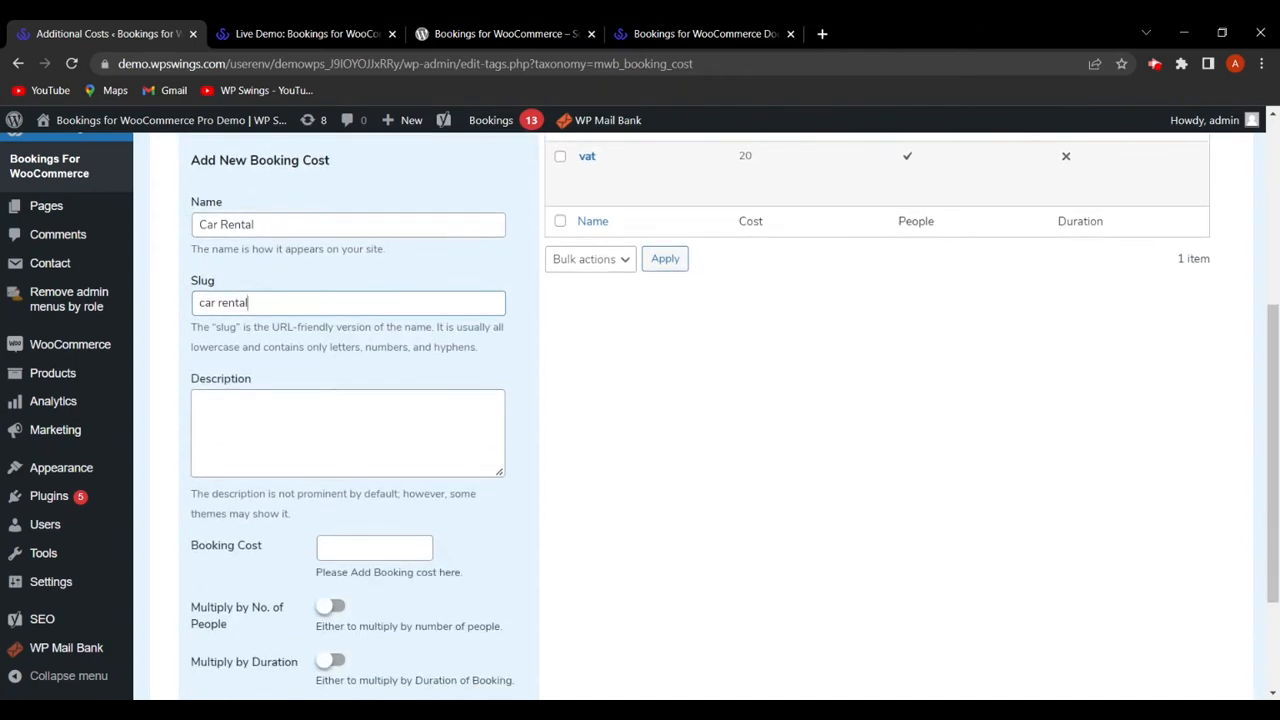
{"action": "scroll", "coordinate": [339, 456], "scroll_direction": "up", "scroll_amount": 1}
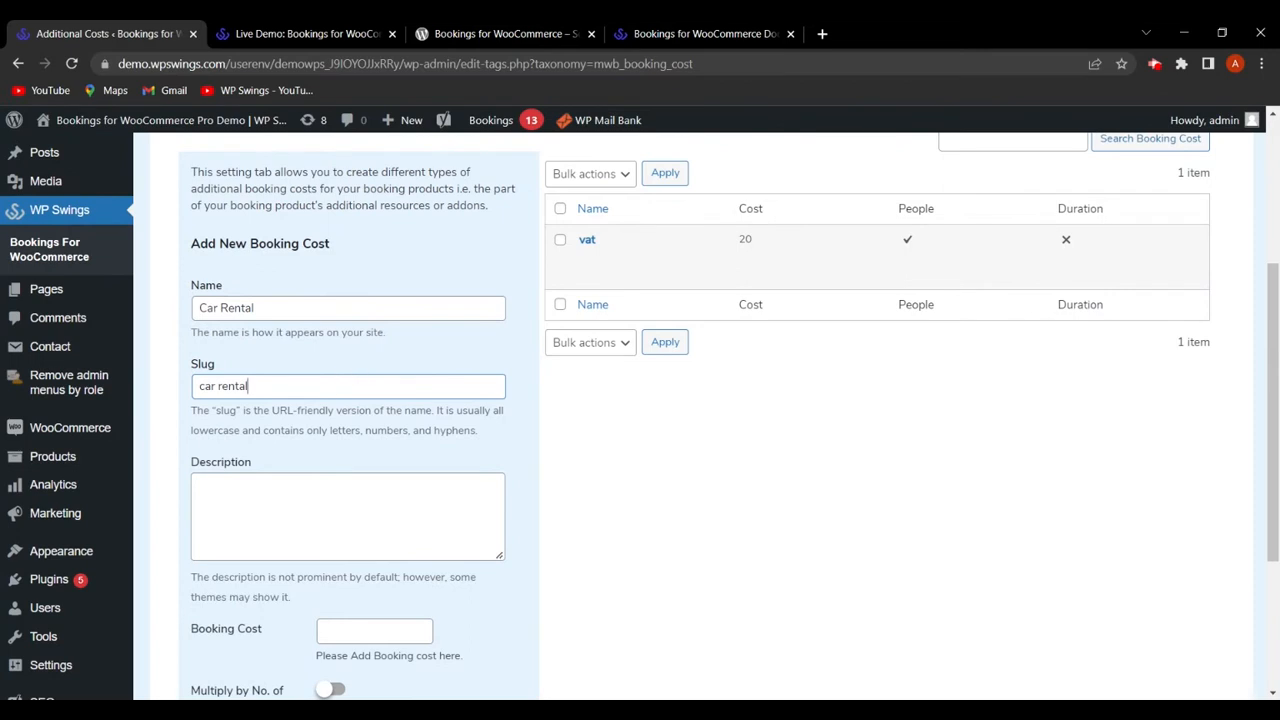
{"action": "scroll", "coordinate": [404, 463], "scroll_direction": "up", "scroll_amount": 2}
{"action": "scroll", "coordinate": [404, 463], "scroll_direction": "down", "scroll_amount": 4}
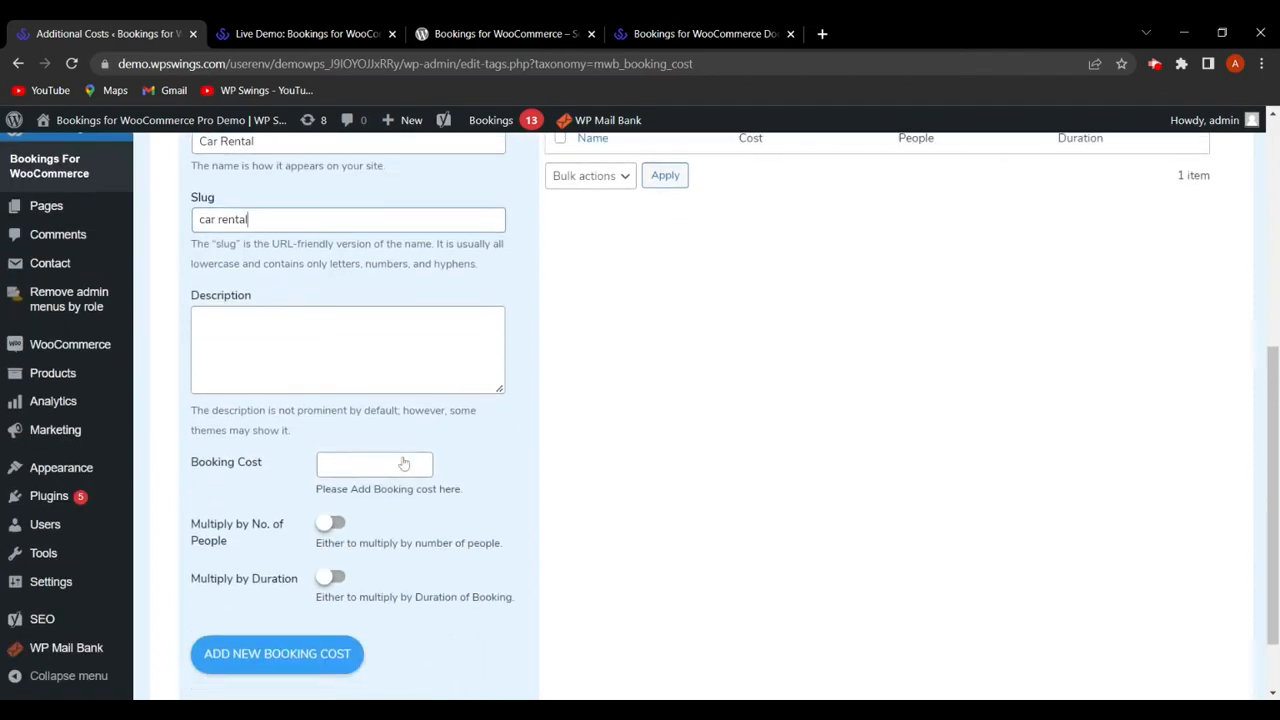
Step: Set the new cost's Booking Cost to 35 and enable Multiply by No. of People
{"action": "left_click", "coordinate": [370, 464]}
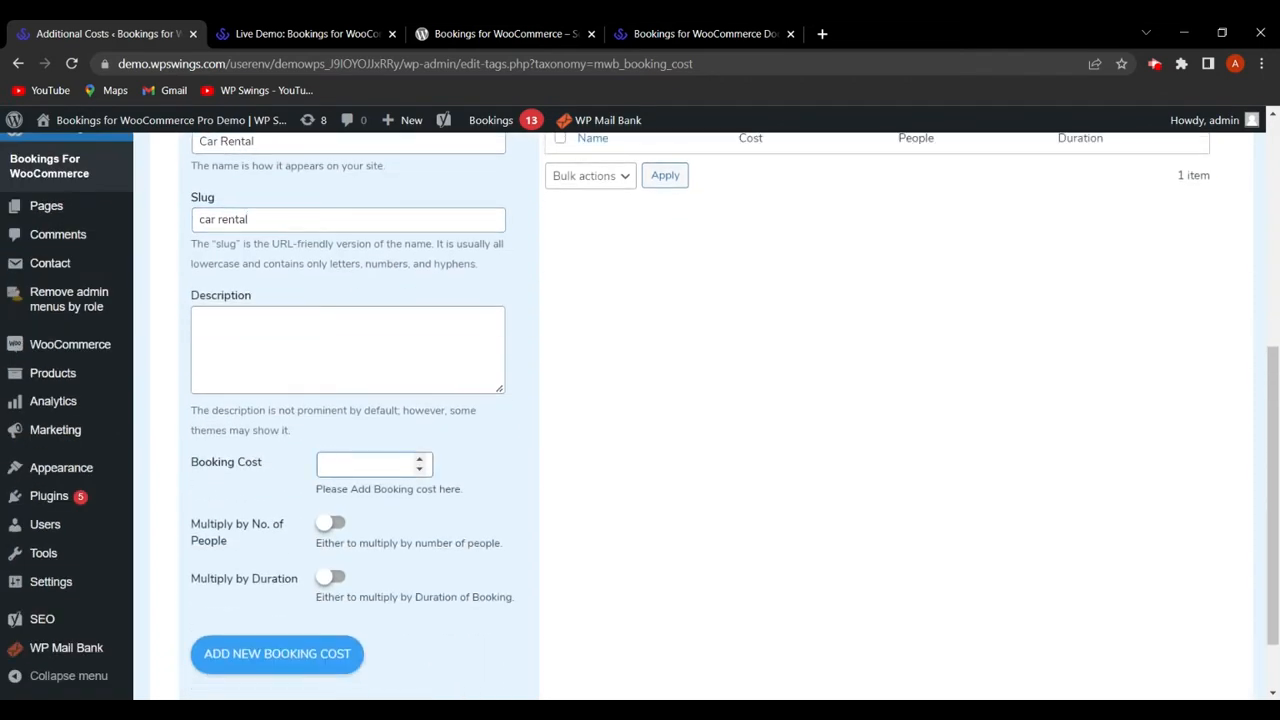
{"action": "scroll", "coordinate": [370, 464], "scroll_direction": "up", "scroll_amount": 2}
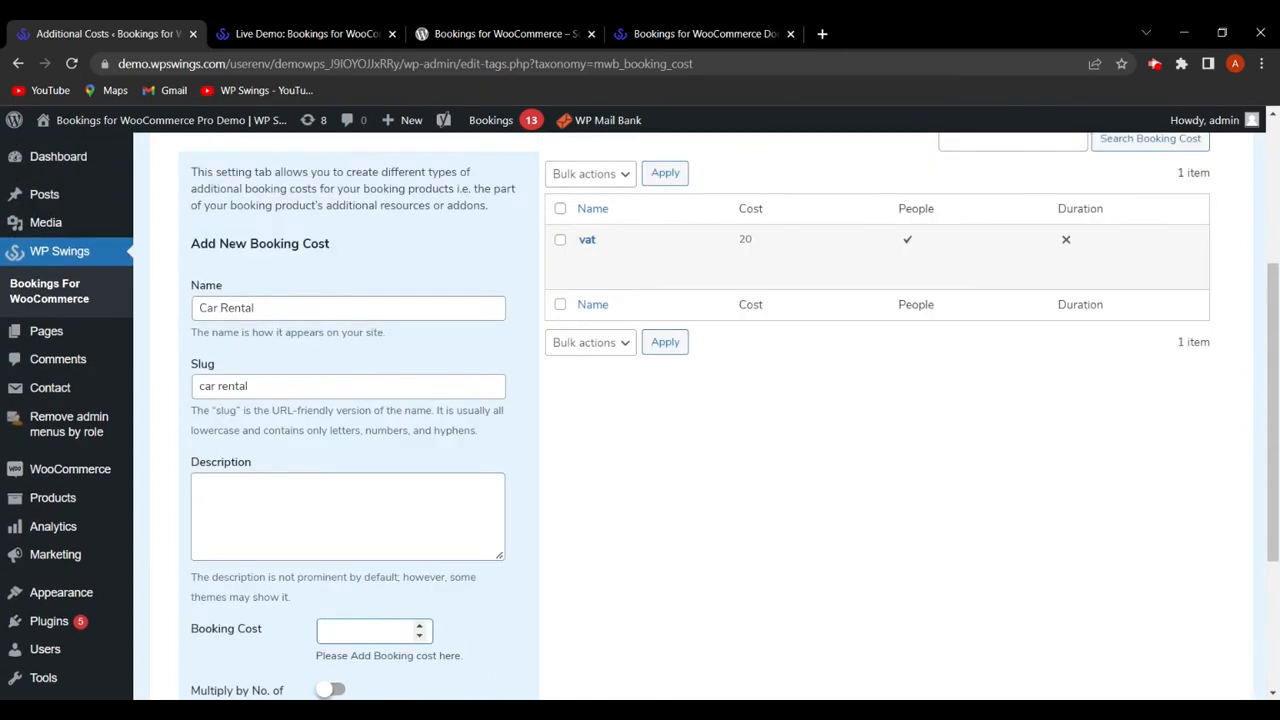
{"action": "scroll", "coordinate": [640, 416], "scroll_direction": "down", "scroll_amount": 2}
{"action": "type", "text": "35"}
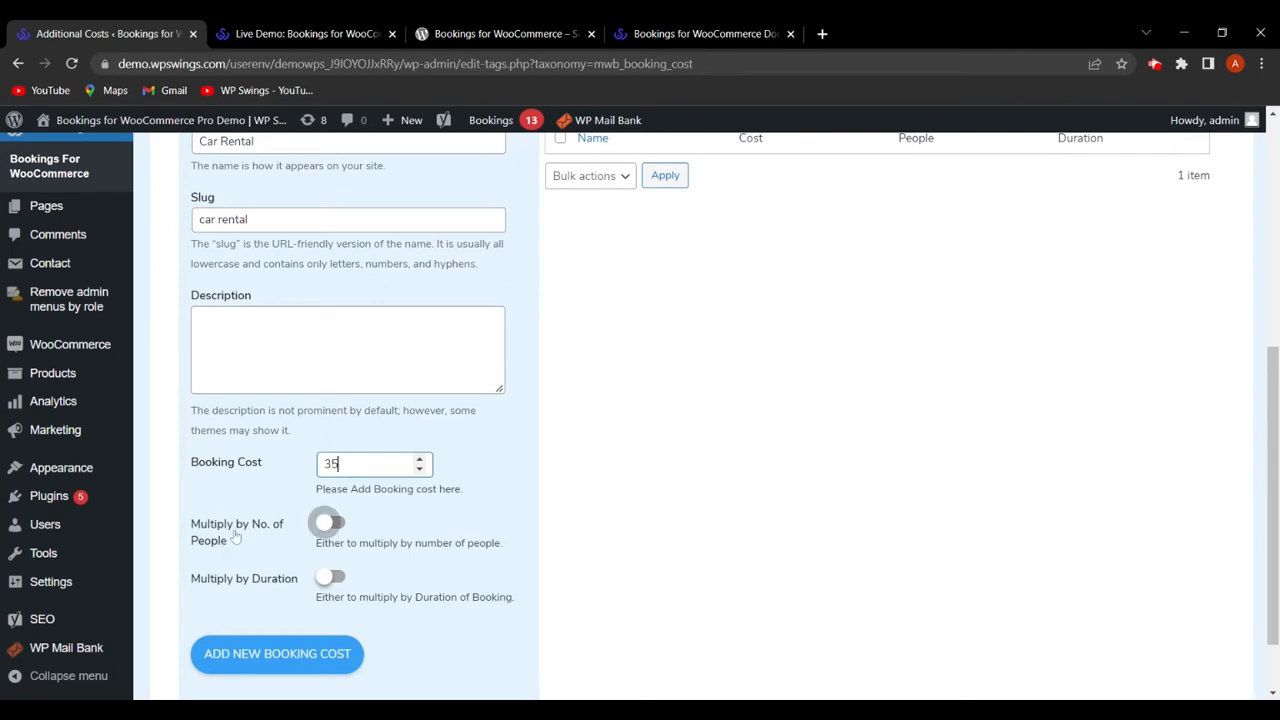
{"action": "left_click", "coordinate": [333, 523]}
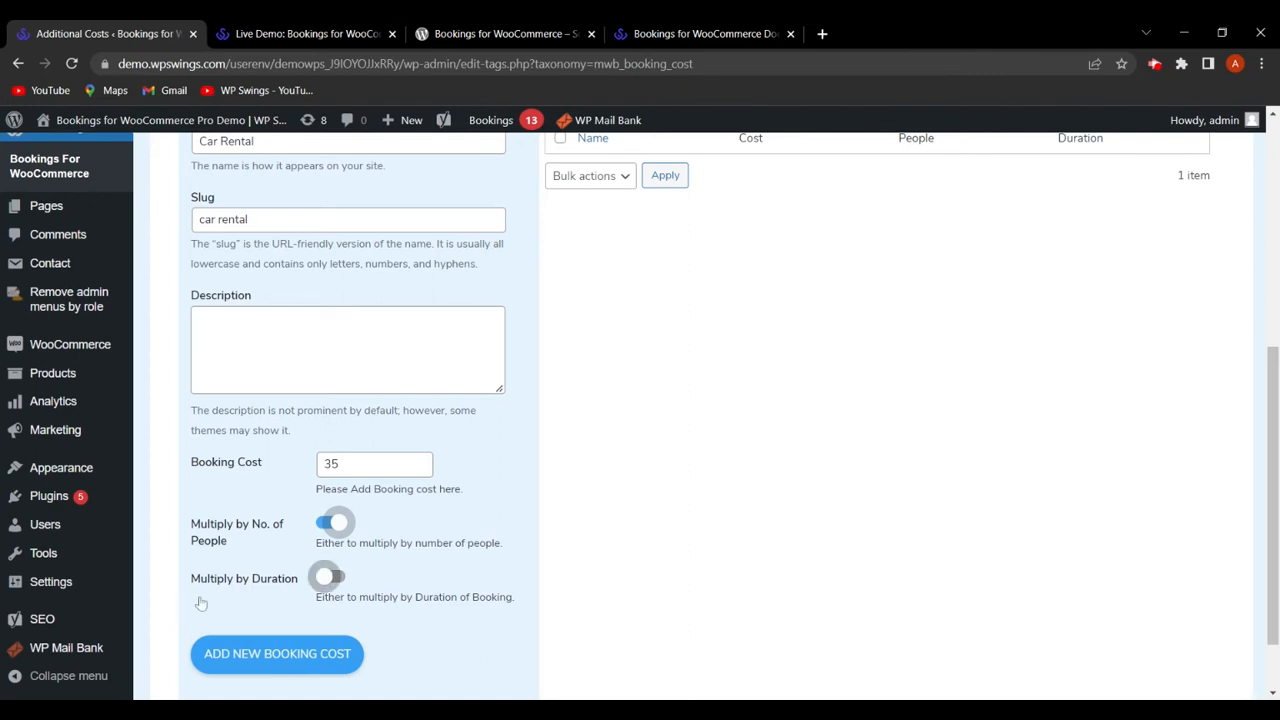
Step: Try Multiply by Duration with and without Multiply by No. of People, and switch back to multiplying by people only
{"action": "left_click", "coordinate": [327, 577]}
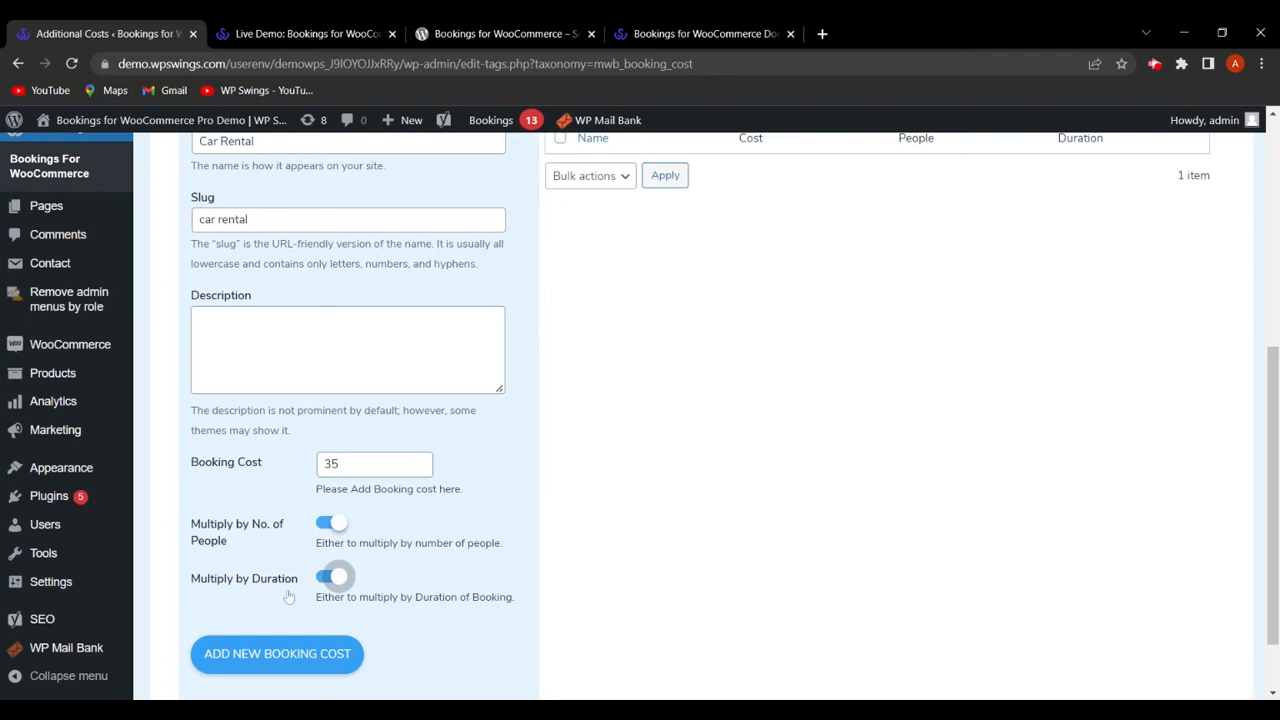
{"action": "left_click", "coordinate": [327, 522]}
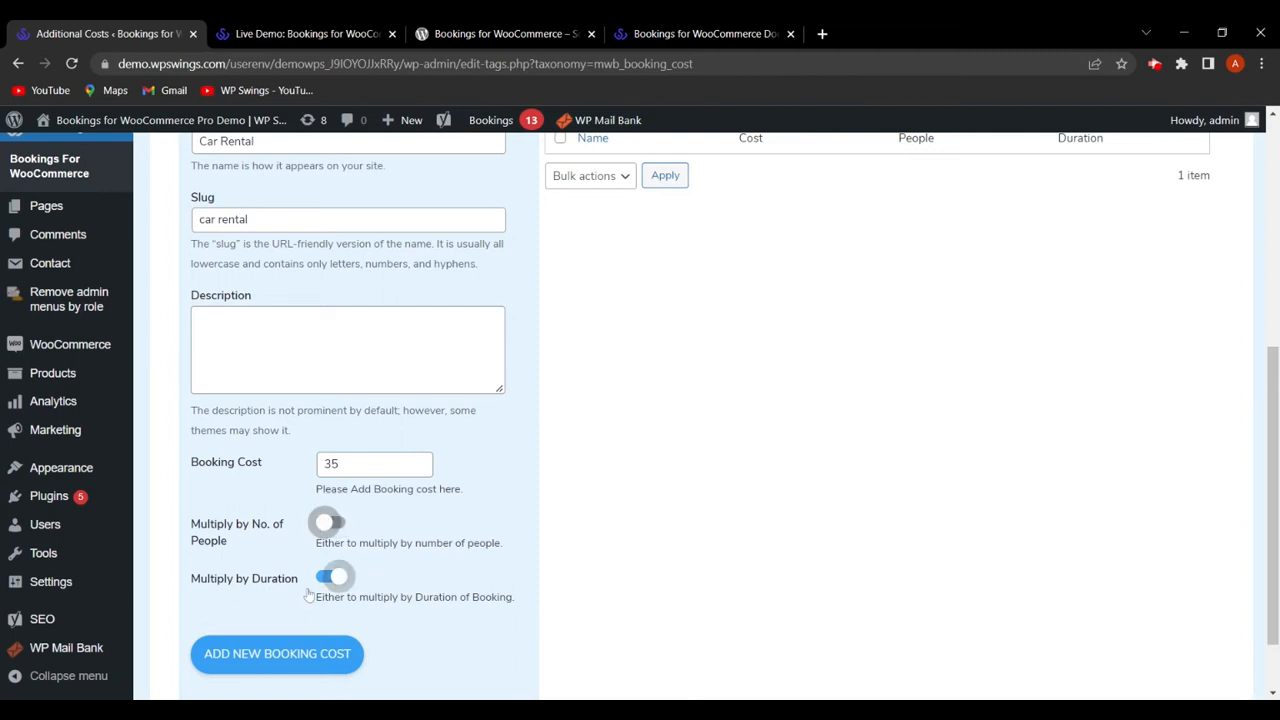
{"action": "left_click", "coordinate": [331, 578]}
{"action": "left_click", "coordinate": [327, 522]}
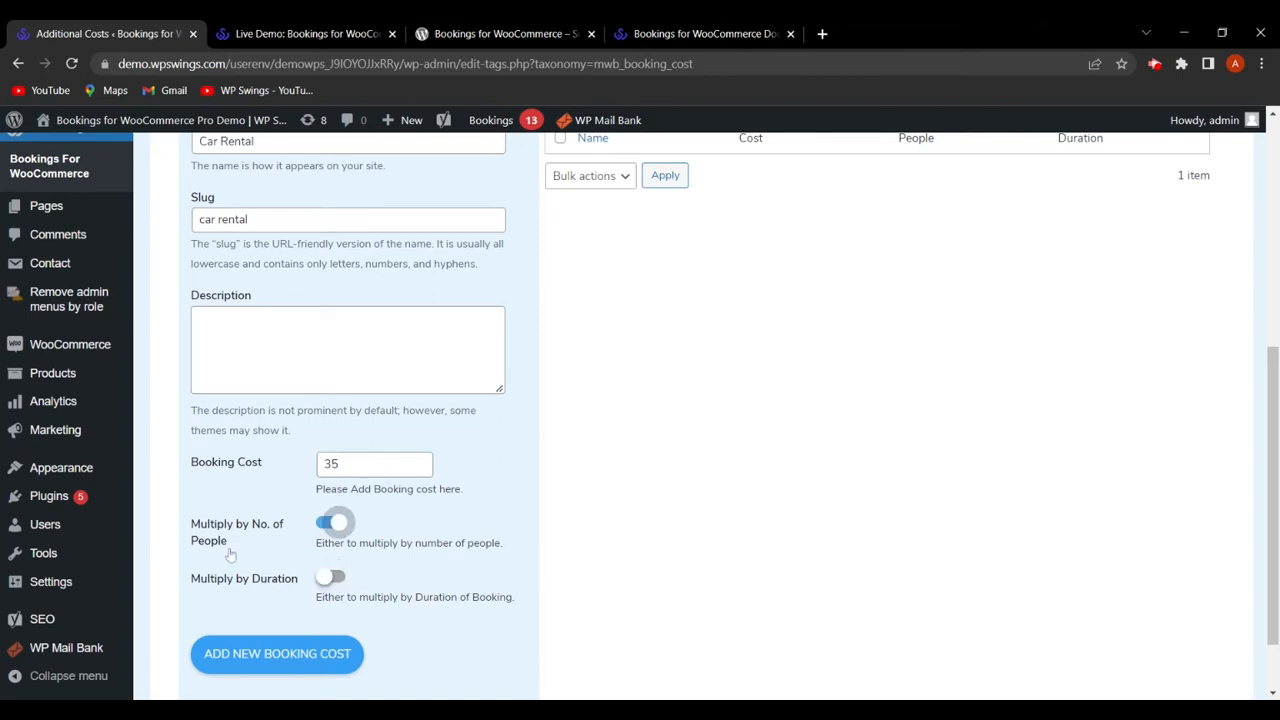
Step: Add the Car Rental booking cost and review its entry in the Additional Costs list
{"action": "scroll", "coordinate": [480, 569], "scroll_direction": "up", "scroll_amount": 4}
{"action": "scroll", "coordinate": [480, 569], "scroll_direction": "down", "scroll_amount": 4}
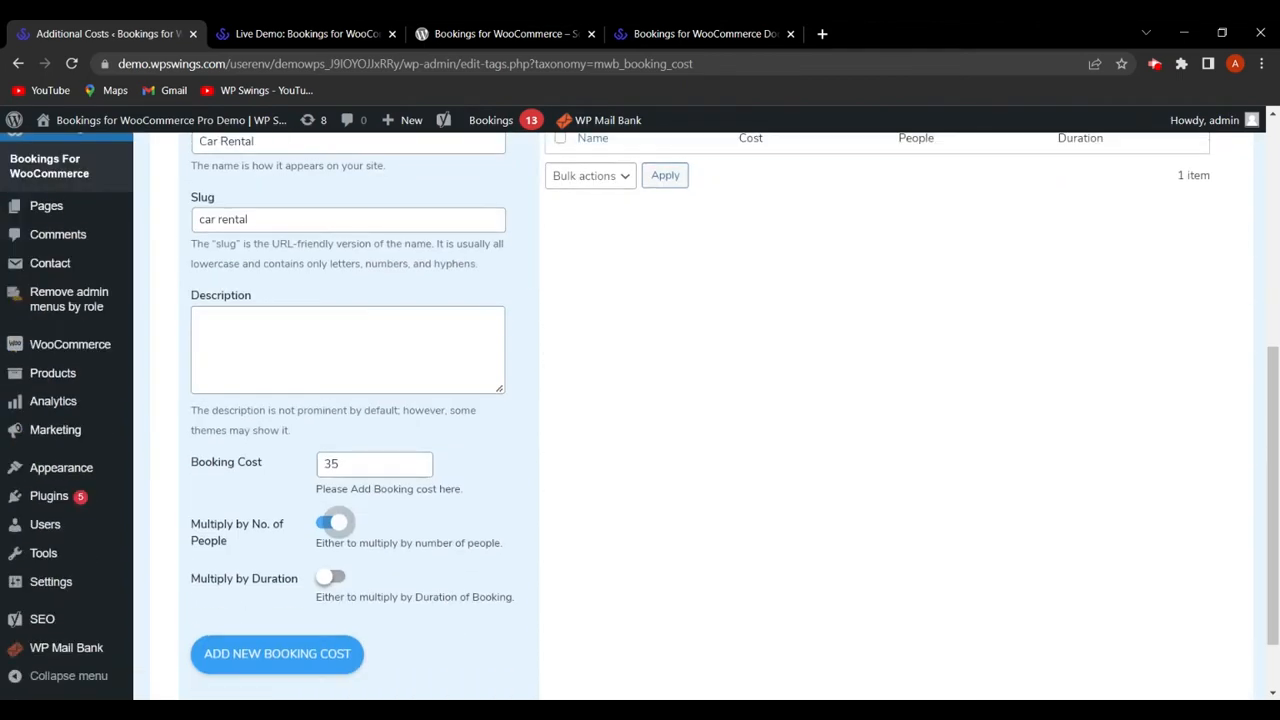
{"action": "left_click", "coordinate": [290, 655]}
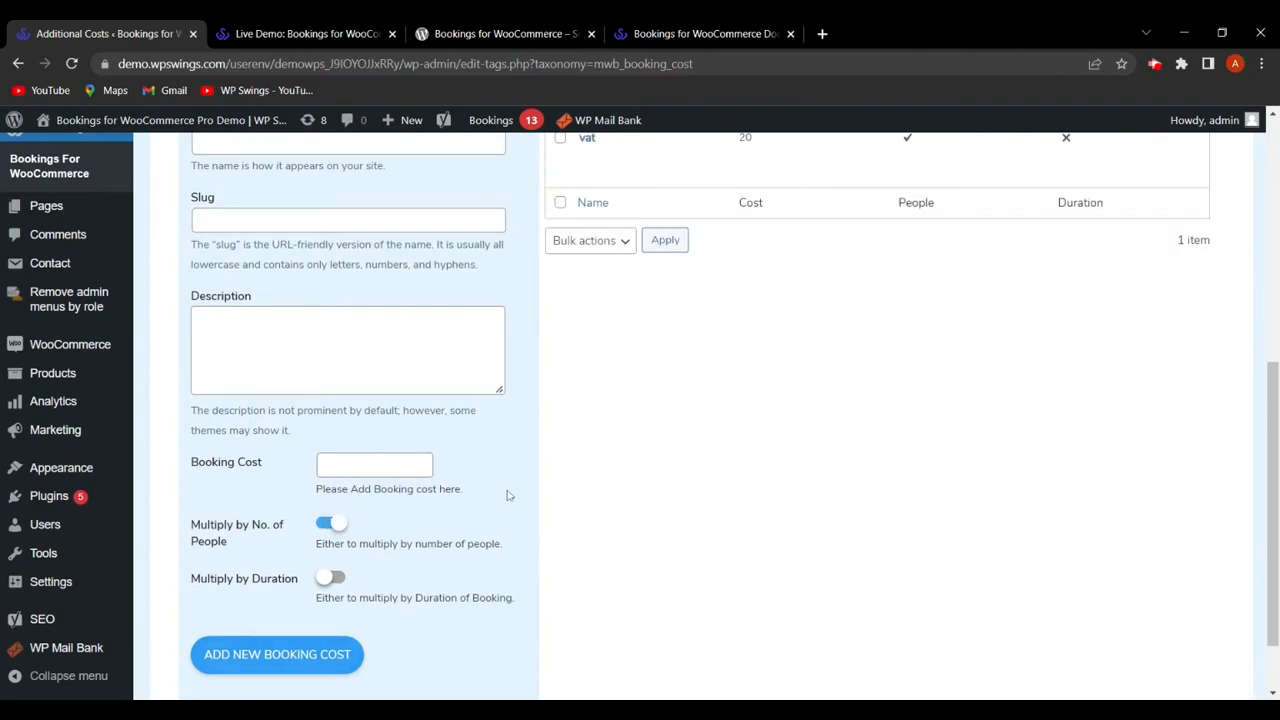
{"action": "scroll", "coordinate": [573, 395], "scroll_direction": "up", "scroll_amount": 3}
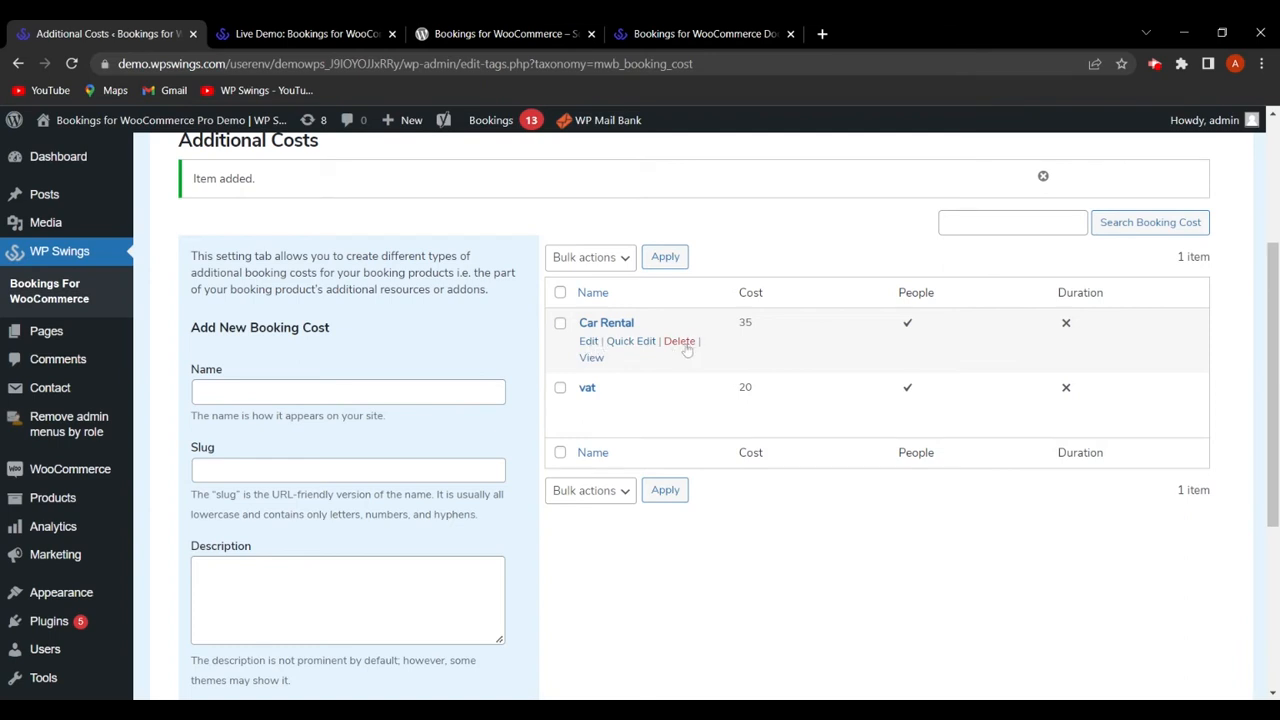
{"action": "scroll", "coordinate": [651, 460], "scroll_direction": "up", "scroll_amount": 2}
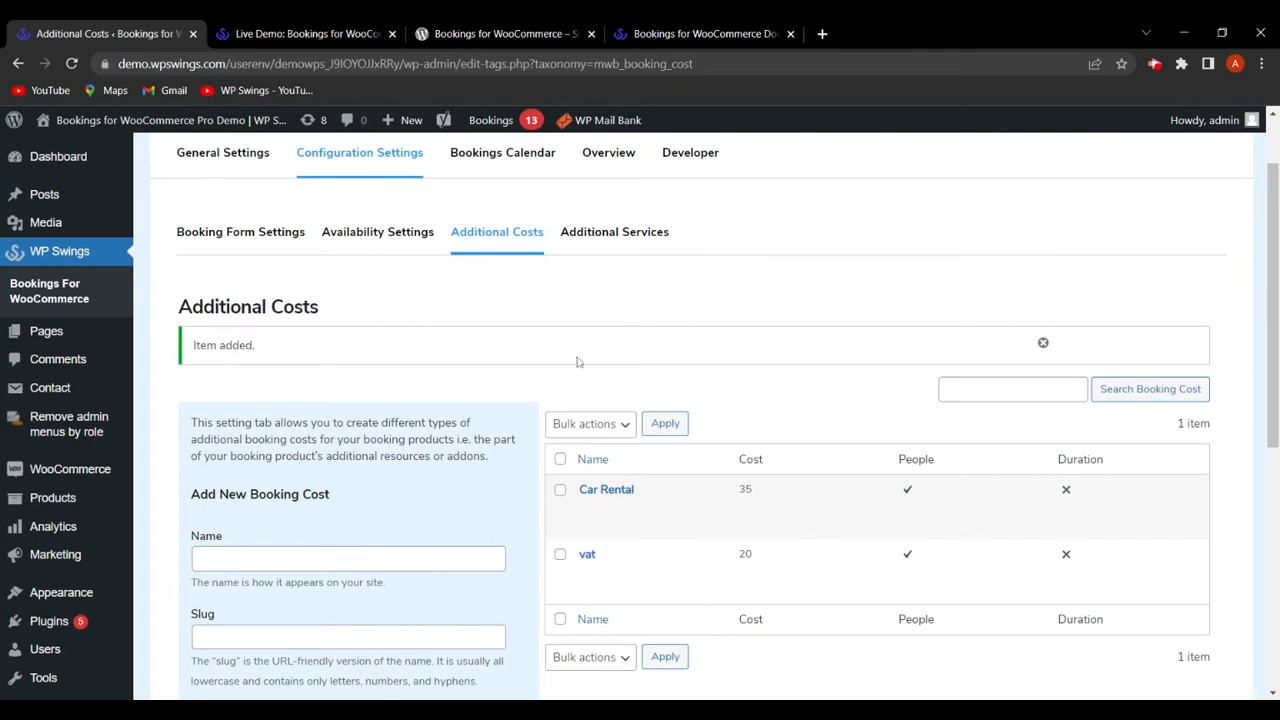
Step: Open the Additional Services settings and give the new booking service the name WiFi and the slug wifi
{"action": "left_click", "coordinate": [640, 233]}
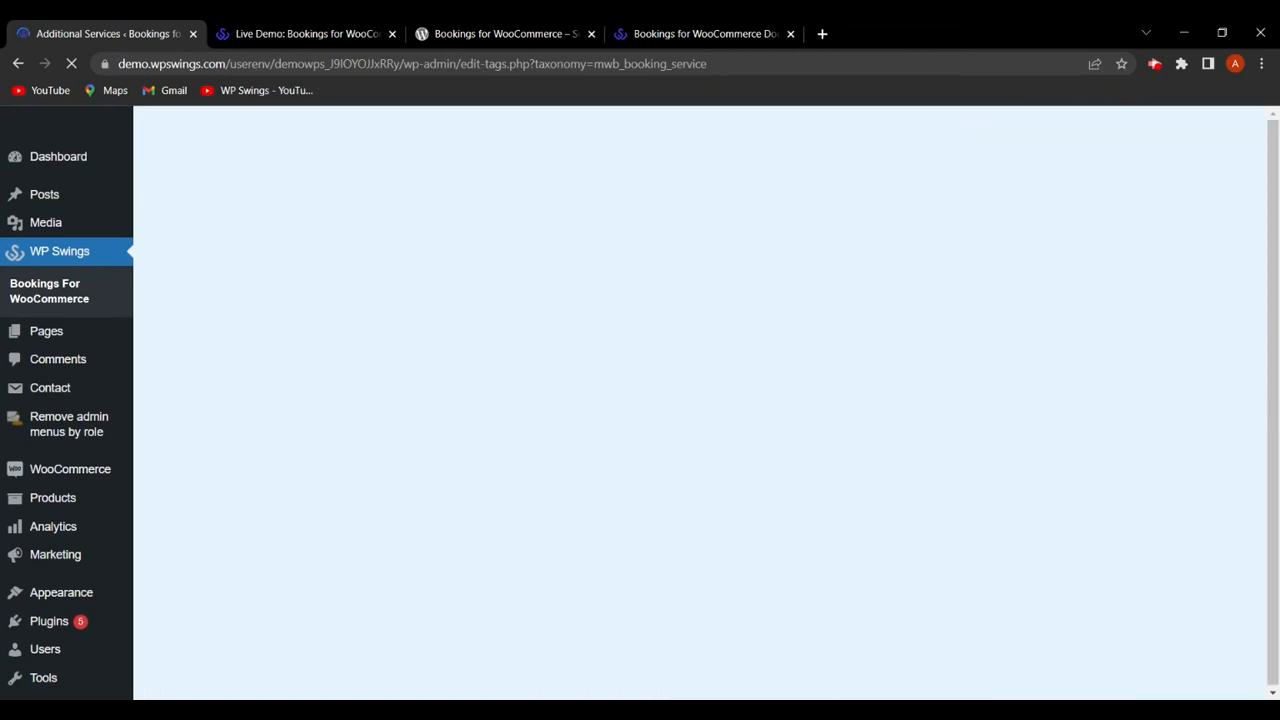
{"action": "scroll", "coordinate": [560, 354], "scroll_direction": "down", "scroll_amount": 1}
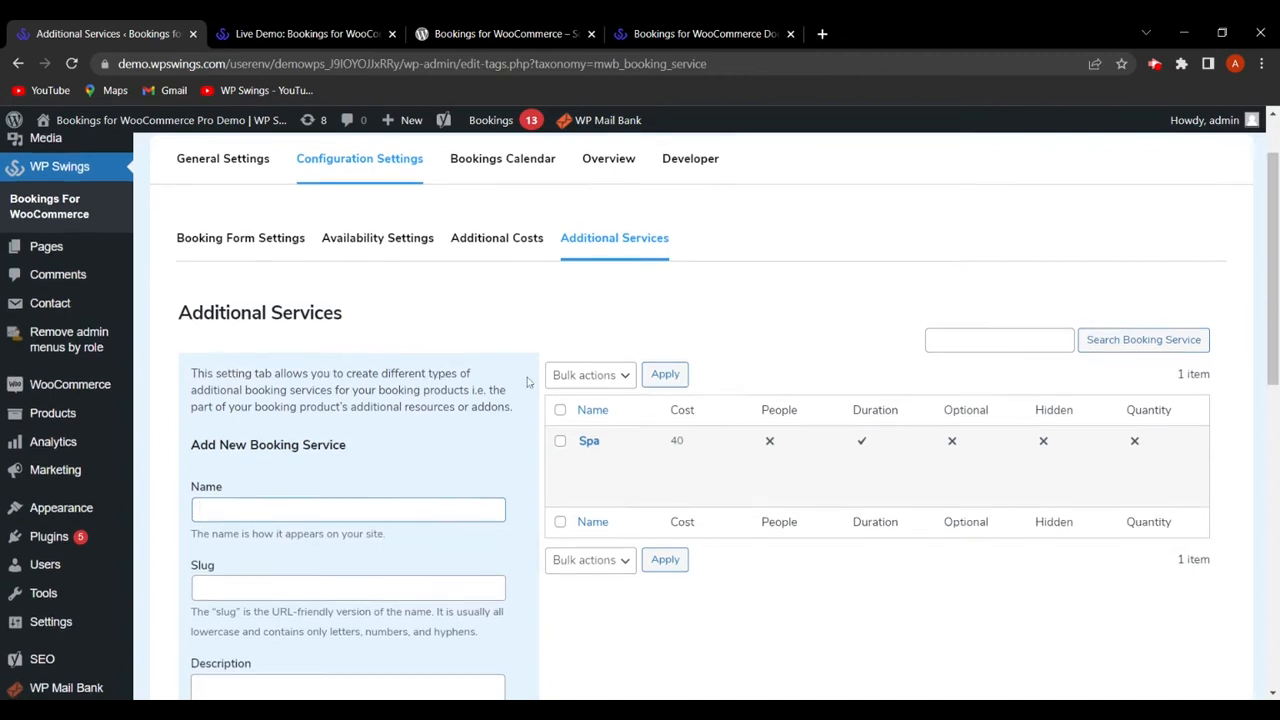
{"action": "scroll", "coordinate": [525, 380], "scroll_direction": "down", "scroll_amount": 1}
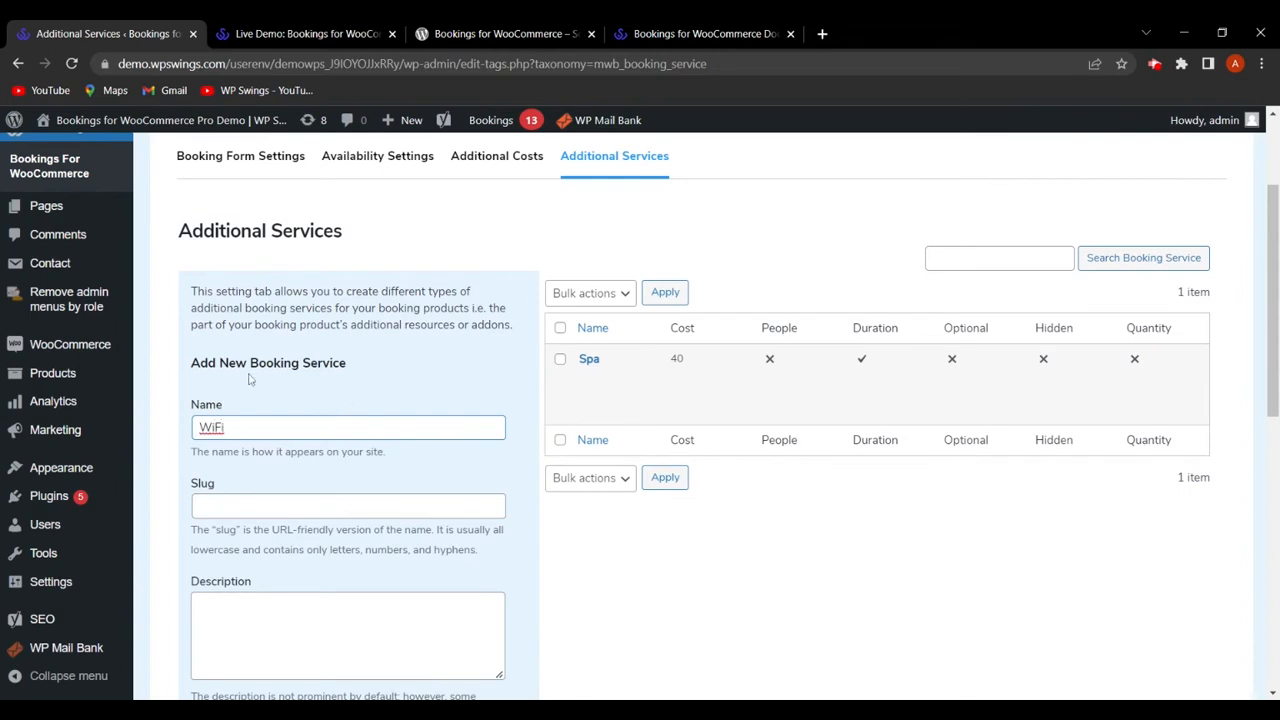
{"action": "scroll", "coordinate": [258, 412], "scroll_direction": "down", "scroll_amount": 1}
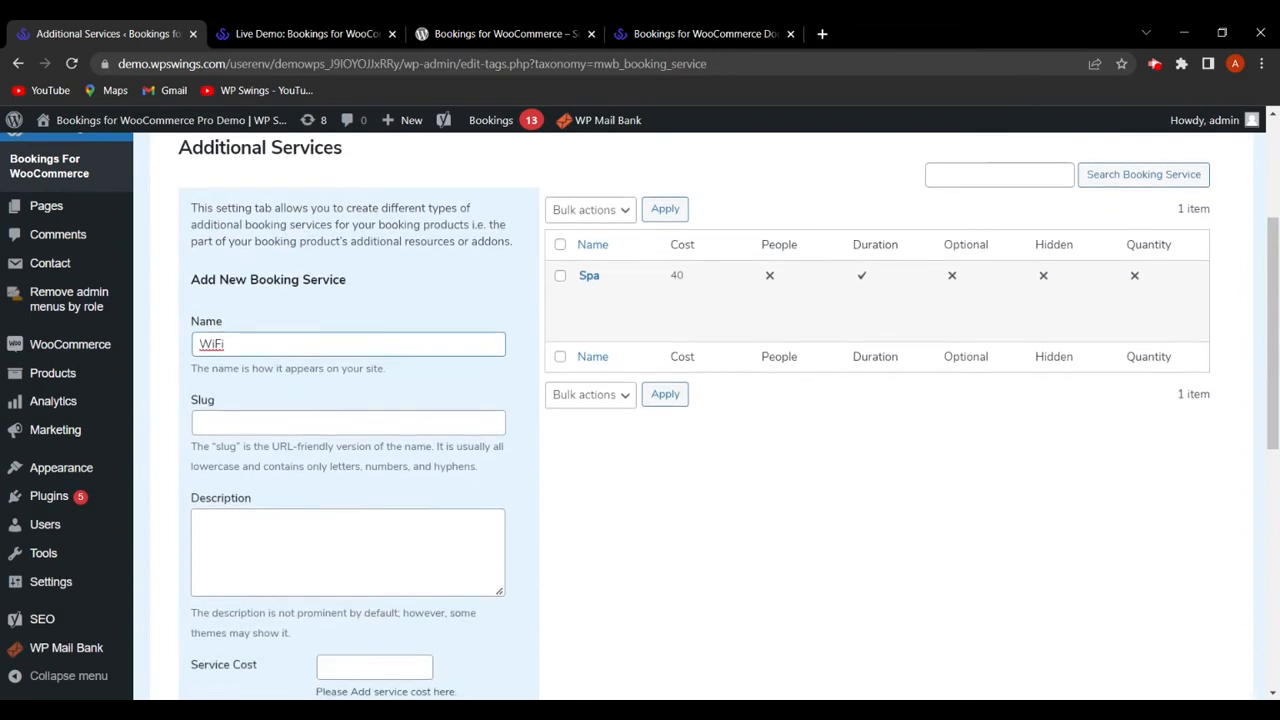
{"action": "left_click", "coordinate": [256, 420]}
{"action": "type", "text": "wifi"}
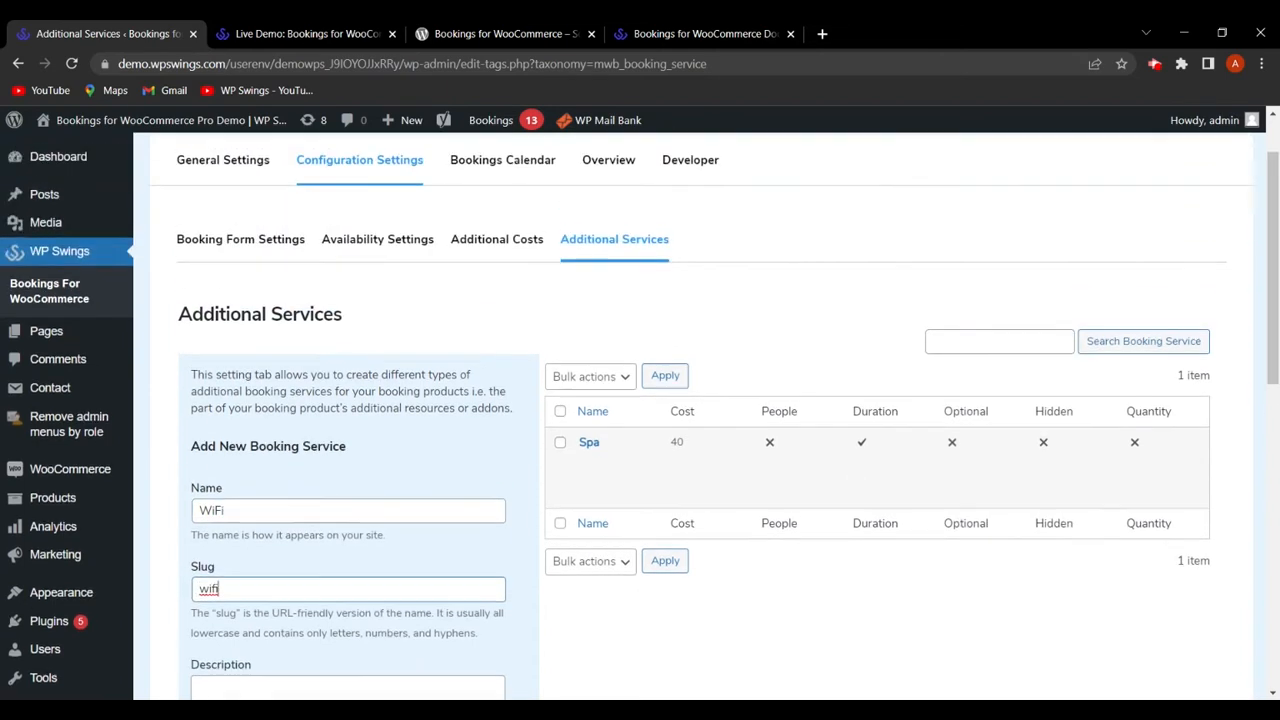
{"action": "type", "text": "wifi"}
Step: Set the WiFi service's Service Cost to 20 and enable Multiply by Number of People
{"action": "scroll", "coordinate": [700, 400], "scroll_direction": "down", "scroll_amount": 2}
{"action": "scroll", "coordinate": [700, 400], "scroll_direction": "down", "scroll_amount": 1}
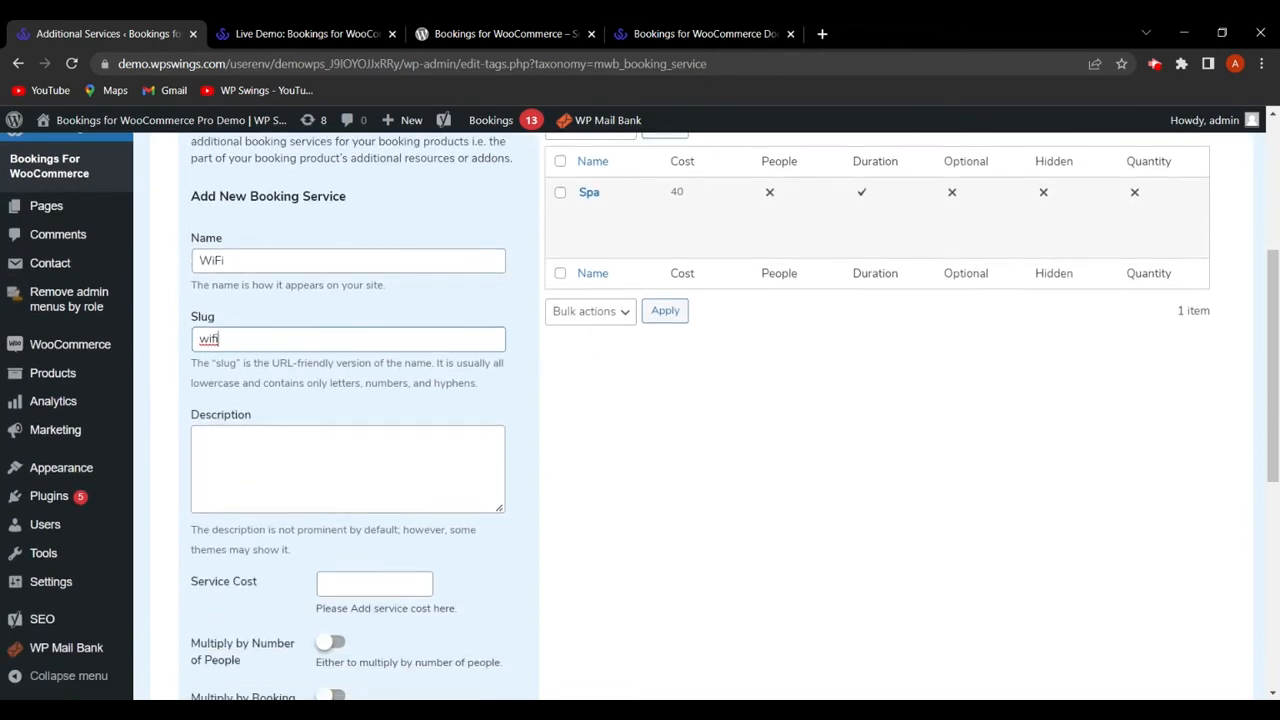
{"action": "scroll", "coordinate": [700, 400], "scroll_direction": "down", "scroll_amount": 3}
{"action": "left_click", "coordinate": [366, 334]}
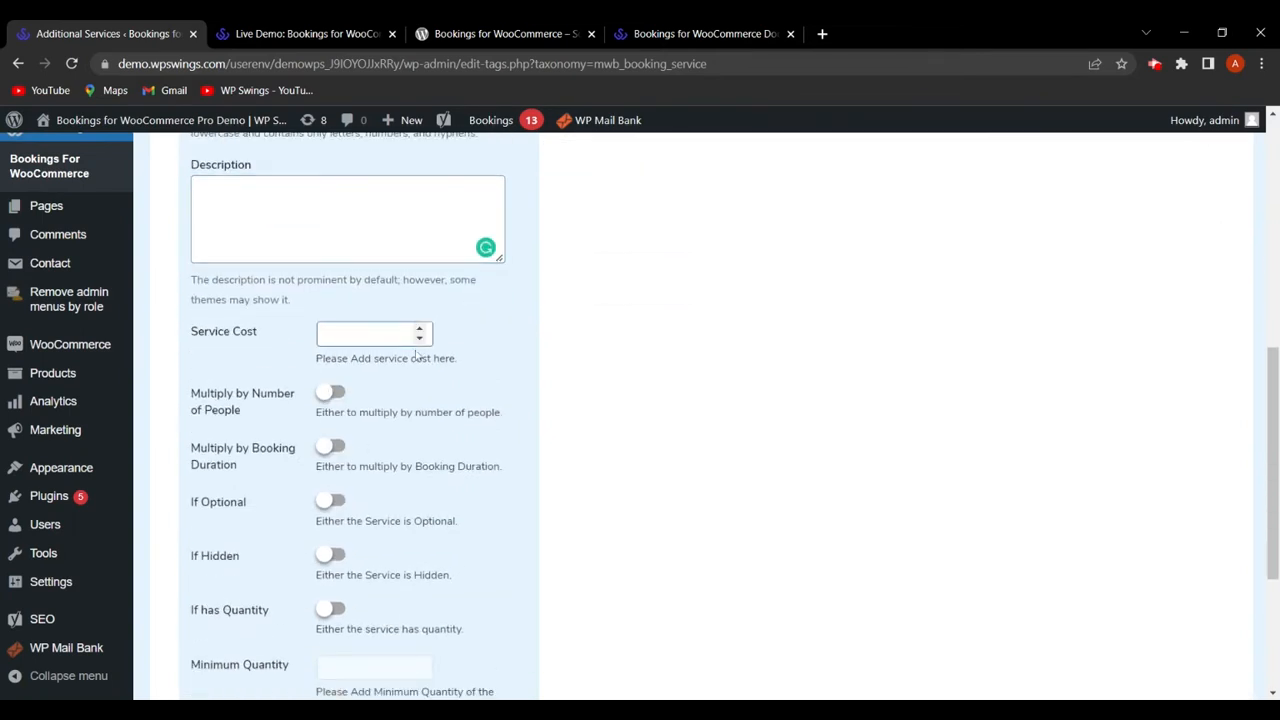
{"action": "scroll", "coordinate": [557, 380], "scroll_direction": "up", "scroll_amount": 3}
{"action": "scroll", "coordinate": [300, 246], "scroll_direction": "up", "scroll_amount": 2}
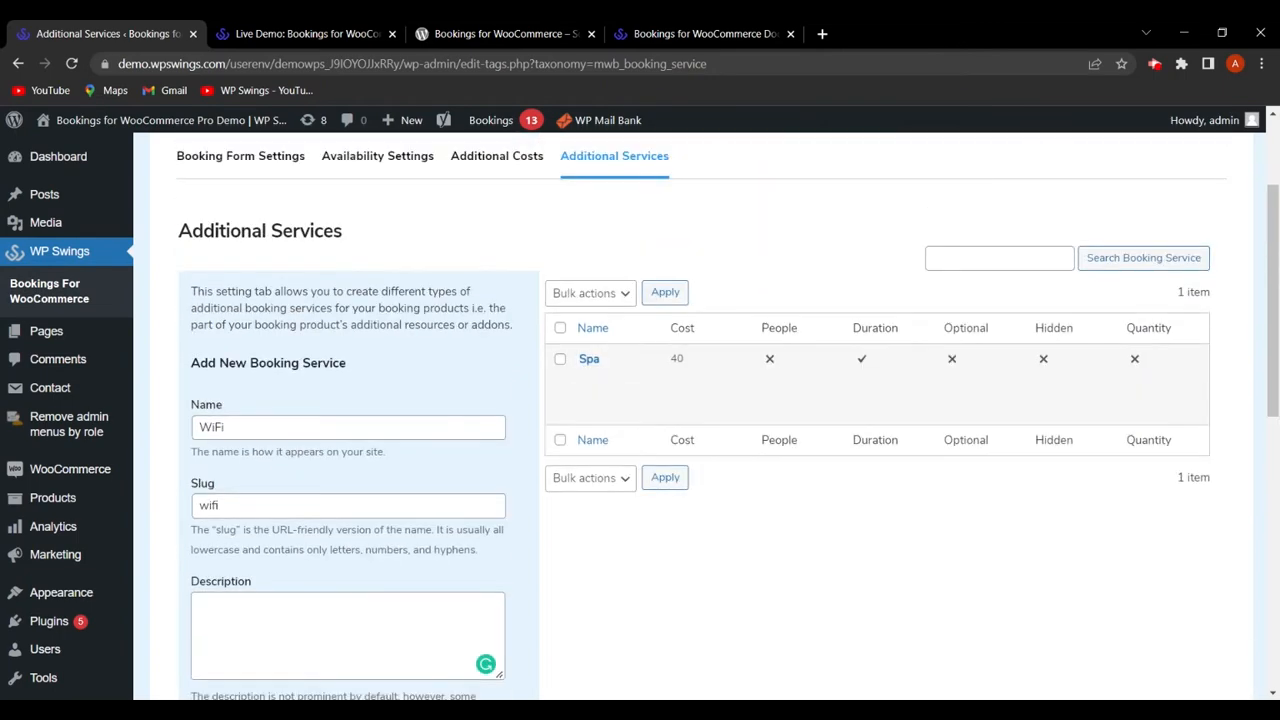
{"action": "scroll", "coordinate": [700, 416], "scroll_direction": "down", "scroll_amount": 4}
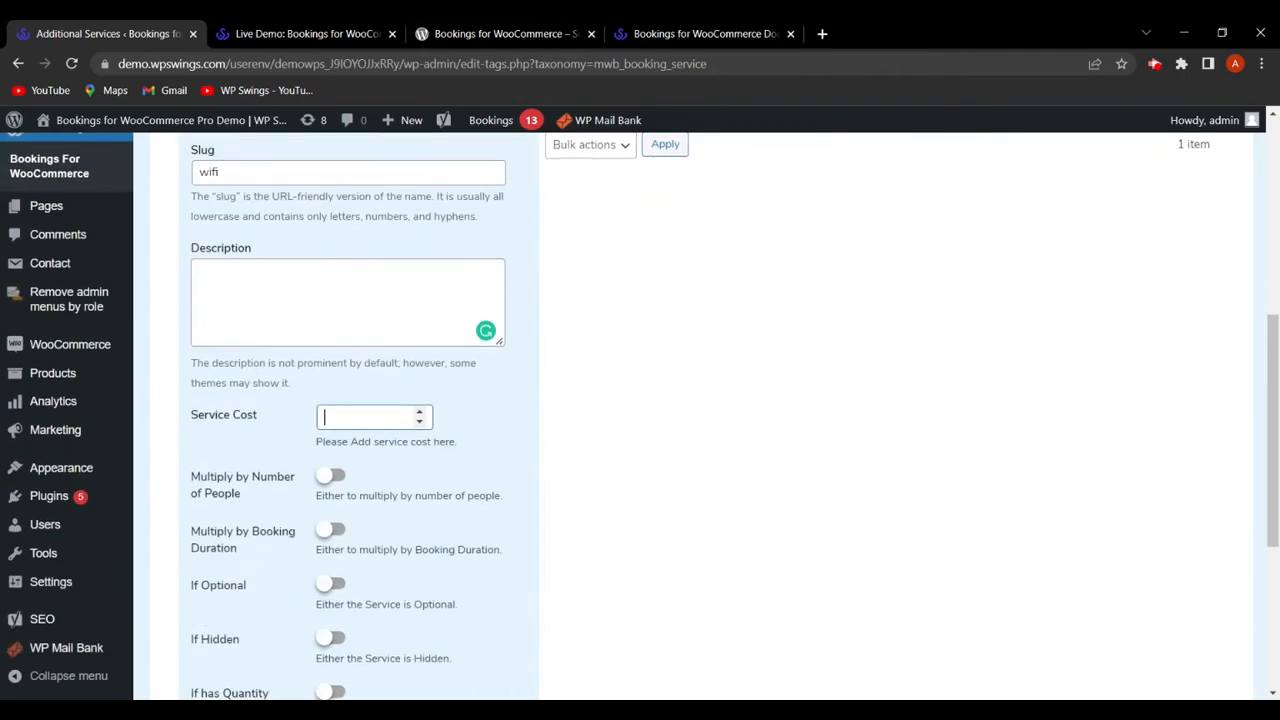
{"action": "type", "text": "0"}
{"action": "scroll", "coordinate": [1114, 508], "scroll_direction": "down", "scroll_amount": 2}
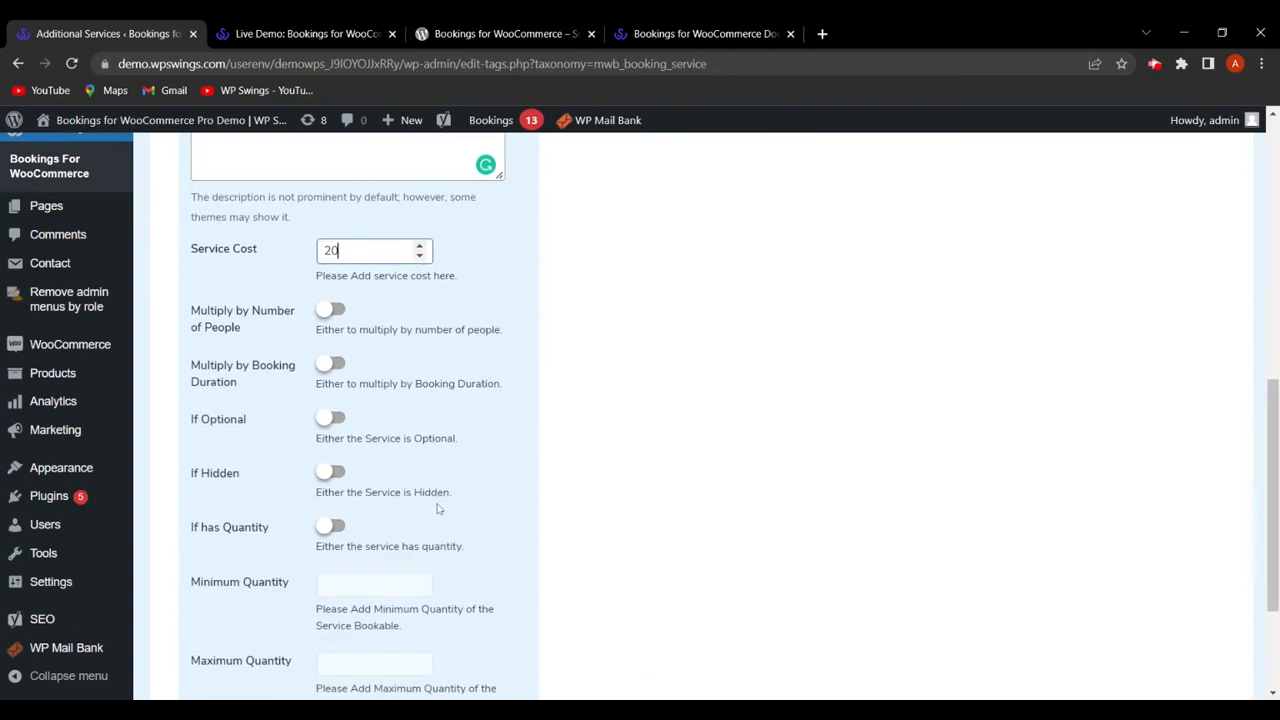
{"action": "left_click", "coordinate": [255, 328]}
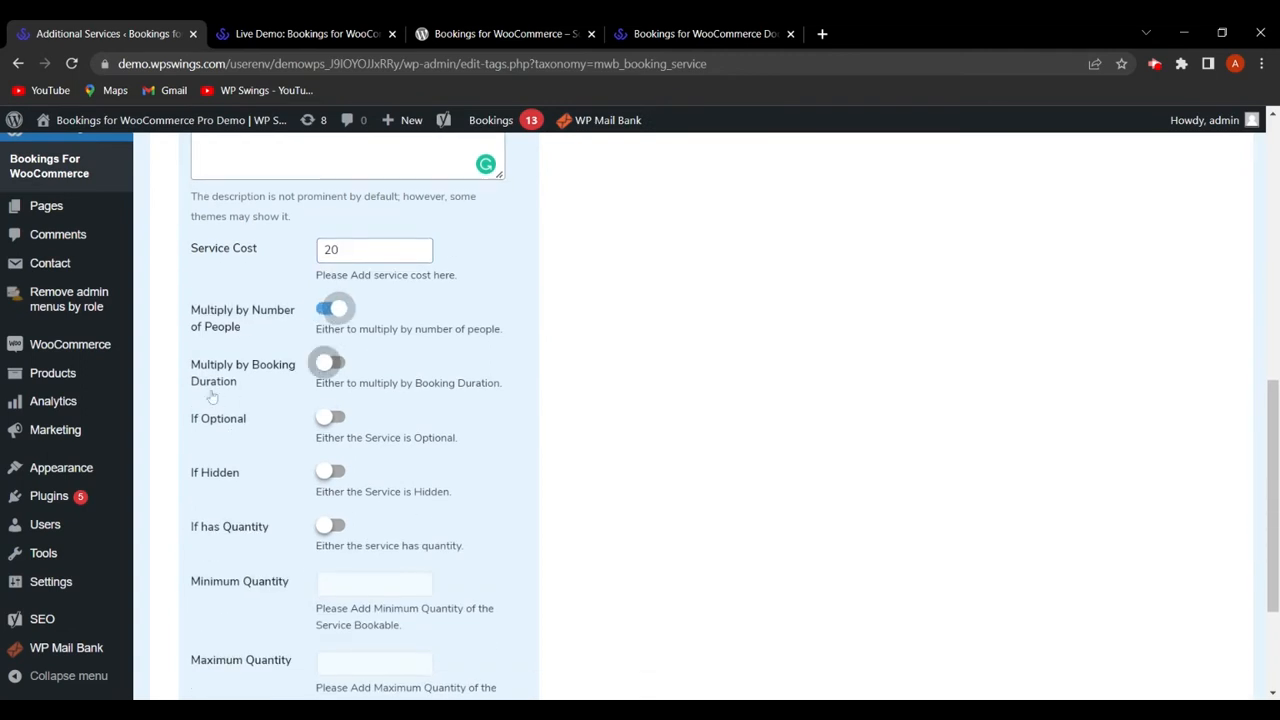
Step: Examine the WiFi service's duration, optional, hidden and quantity options in the new service form
{"action": "scroll", "coordinate": [537, 434], "scroll_direction": "up", "scroll_amount": 2}
{"action": "scroll", "coordinate": [335, 500], "scroll_direction": "up", "scroll_amount": 1}
{"action": "scroll", "coordinate": [330, 420], "scroll_direction": "down", "scroll_amount": 4}
{"action": "scroll", "coordinate": [400, 416], "scroll_direction": "down", "scroll_amount": 1}
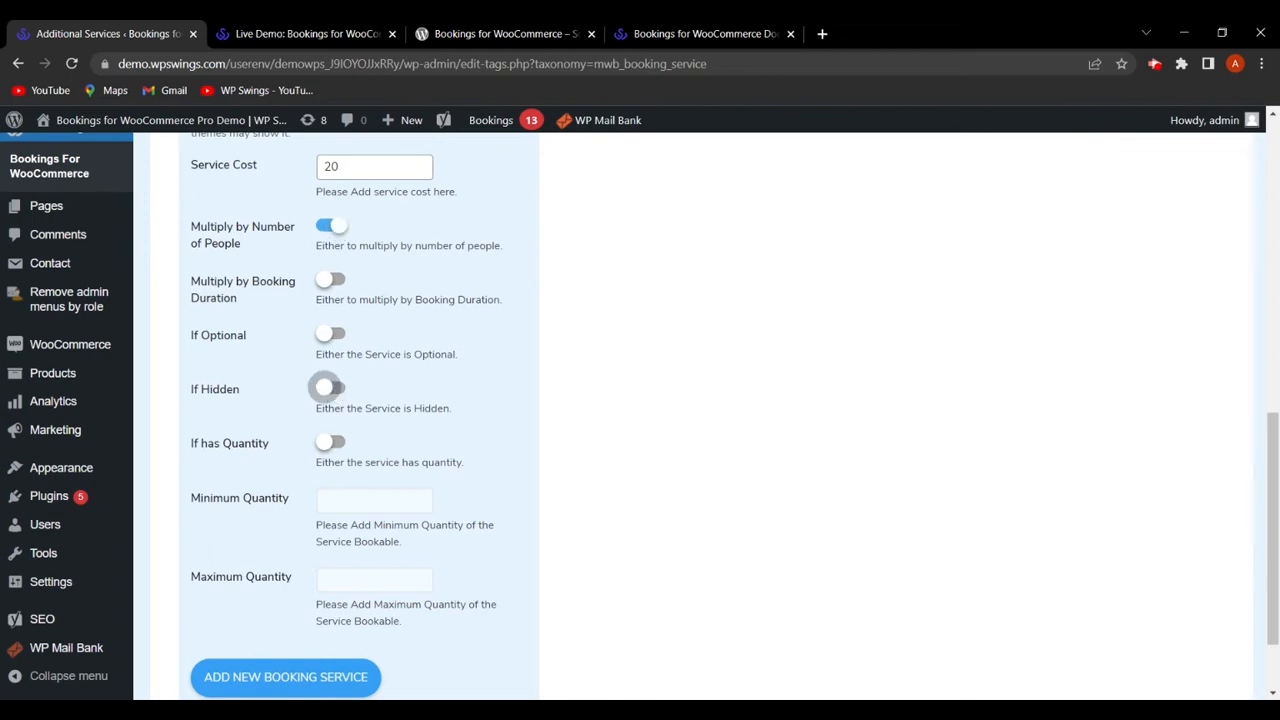
{"action": "scroll", "coordinate": [454, 410], "scroll_direction": "up", "scroll_amount": 1}
{"action": "scroll", "coordinate": [454, 410], "scroll_direction": "down", "scroll_amount": 2}
{"action": "scroll", "coordinate": [451, 417], "scroll_direction": "down", "scroll_amount": 1}
{"action": "scroll", "coordinate": [448, 417], "scroll_direction": "up", "scroll_amount": 4}
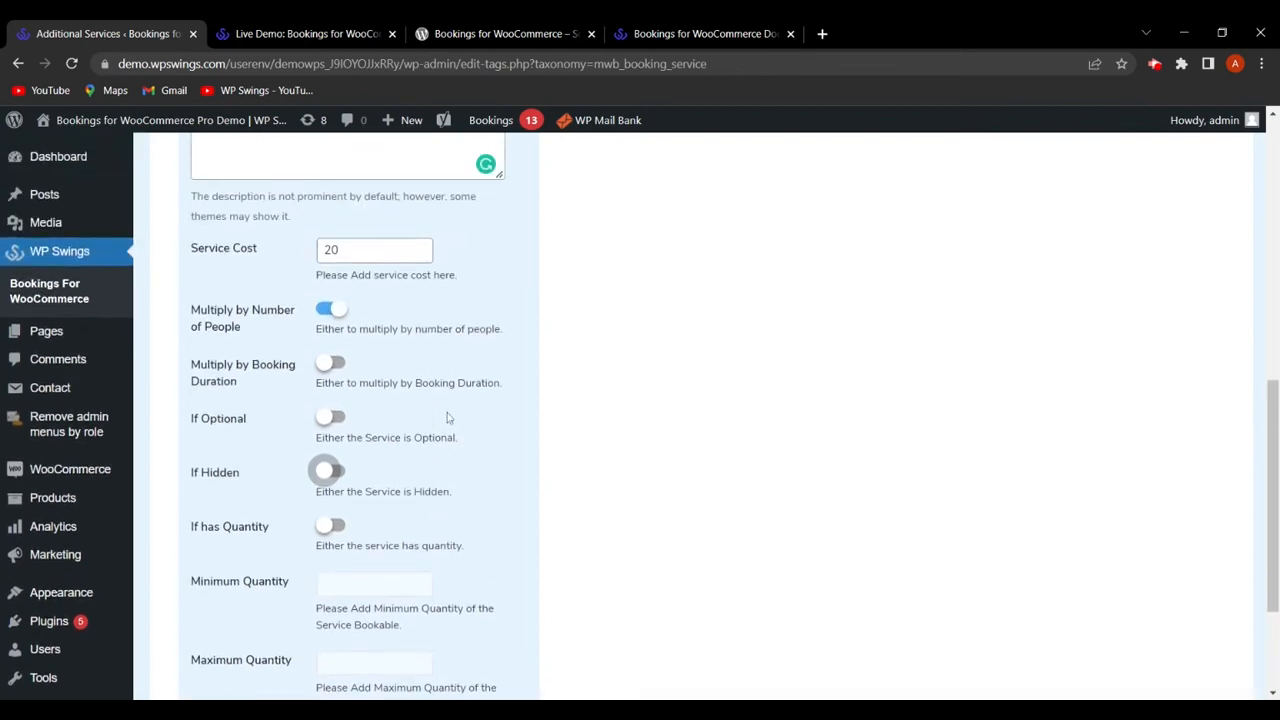
{"action": "scroll", "coordinate": [448, 417], "scroll_direction": "up", "scroll_amount": 4}
{"action": "scroll", "coordinate": [448, 417], "scroll_direction": "down", "scroll_amount": 6}
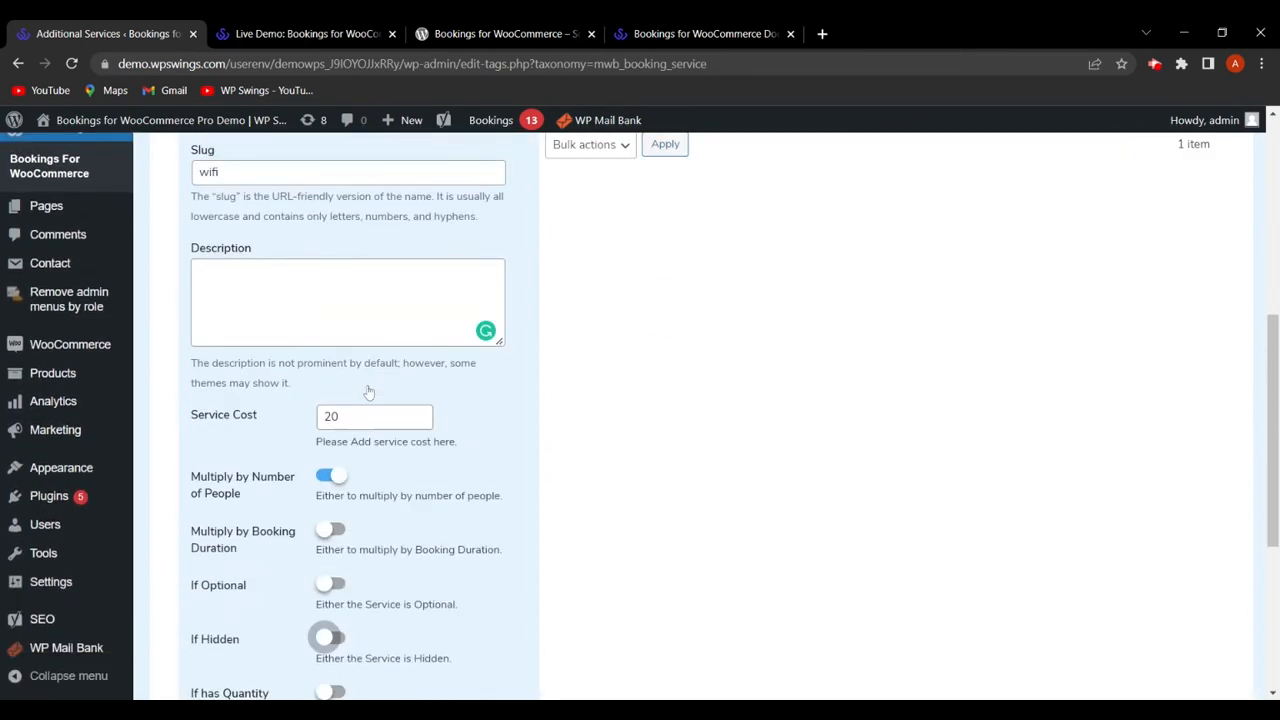
{"action": "scroll", "coordinate": [438, 448], "scroll_direction": "down", "scroll_amount": 3}
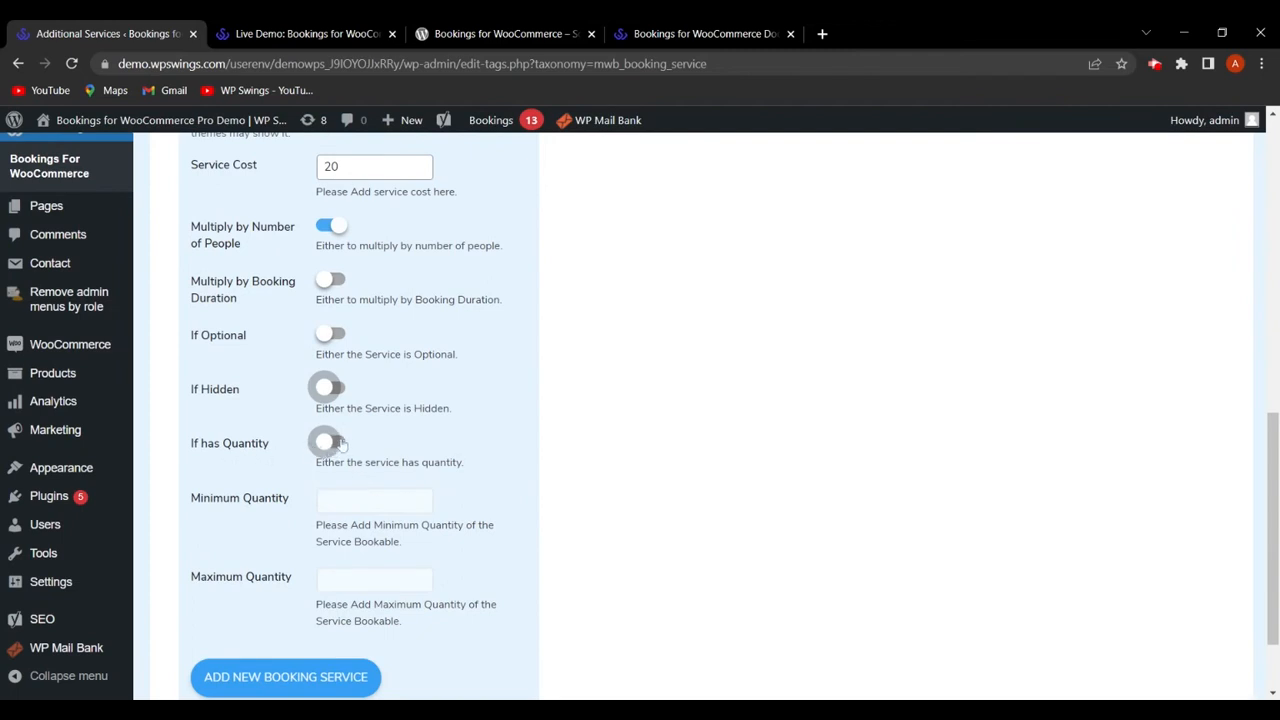
Step: Try the If has Quantity option for the WiFi service and switch it back off
{"action": "left_click", "coordinate": [337, 443]}
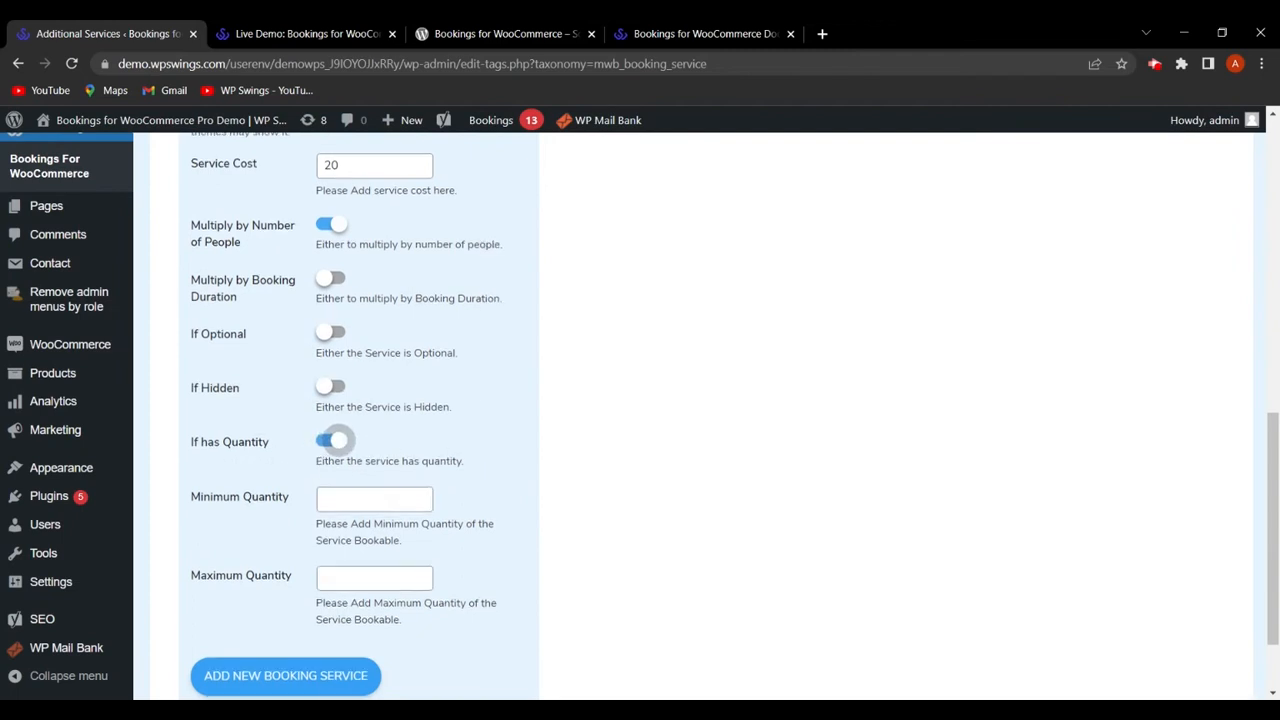
{"action": "scroll", "coordinate": [337, 443], "scroll_direction": "down", "scroll_amount": 2}
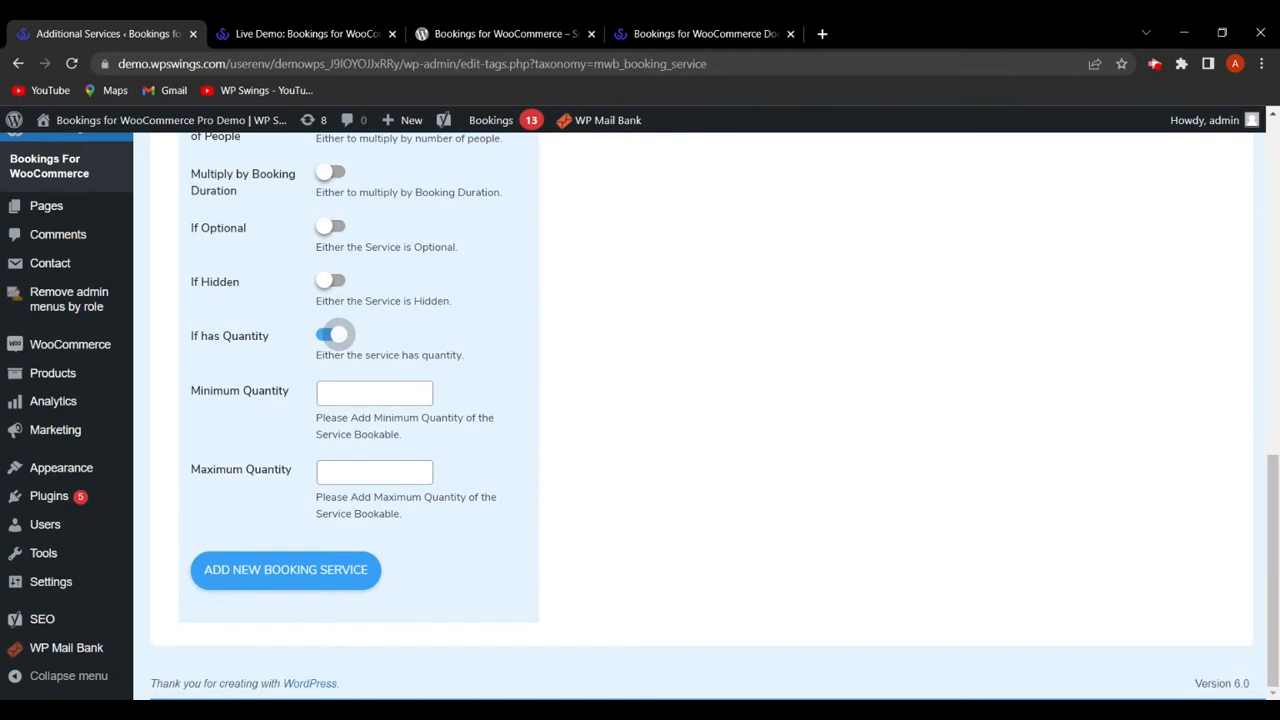
{"action": "left_click", "coordinate": [335, 336]}
{"action": "scroll", "coordinate": [437, 377], "scroll_direction": "up", "scroll_amount": 3}
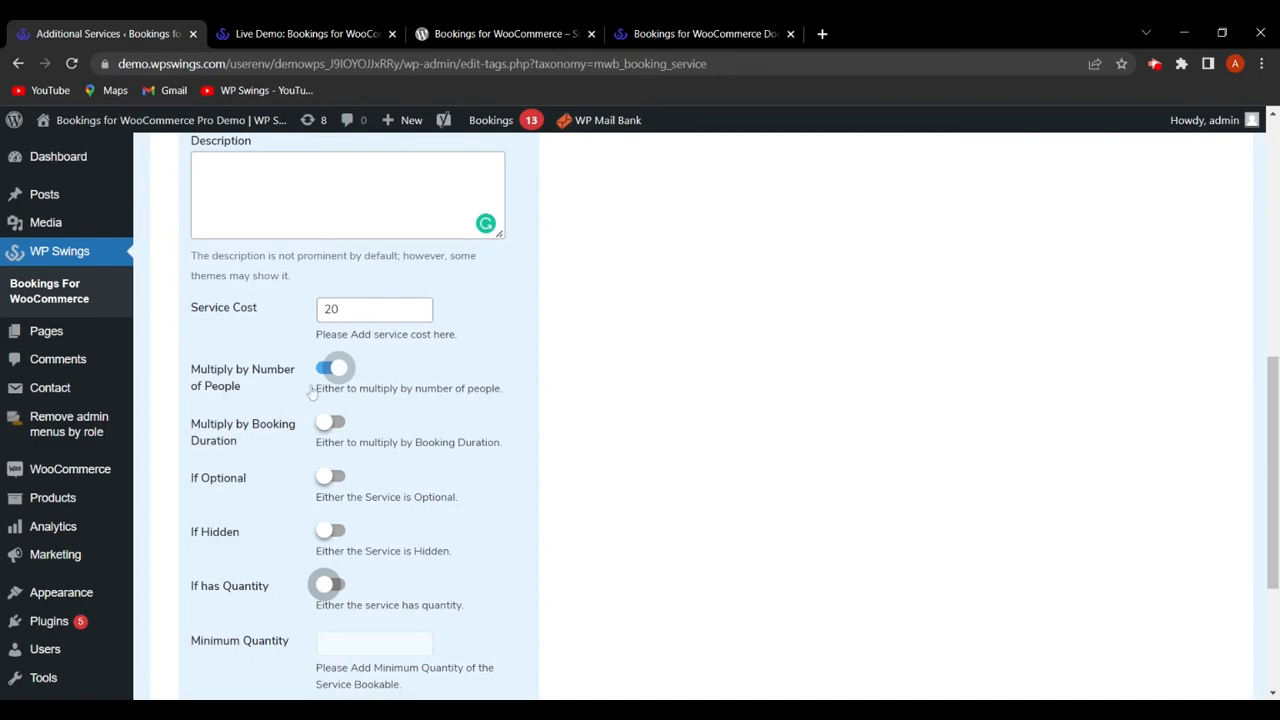
Step: Add the WiFi booking service and review its entry in the Additional Services list
{"action": "scroll", "coordinate": [492, 412], "scroll_direction": "up", "scroll_amount": 4}
{"action": "scroll", "coordinate": [492, 412], "scroll_direction": "down", "scroll_amount": 7}
{"action": "left_click", "coordinate": [288, 574]}
{"action": "scroll", "coordinate": [729, 457], "scroll_direction": "up", "scroll_amount": 8}
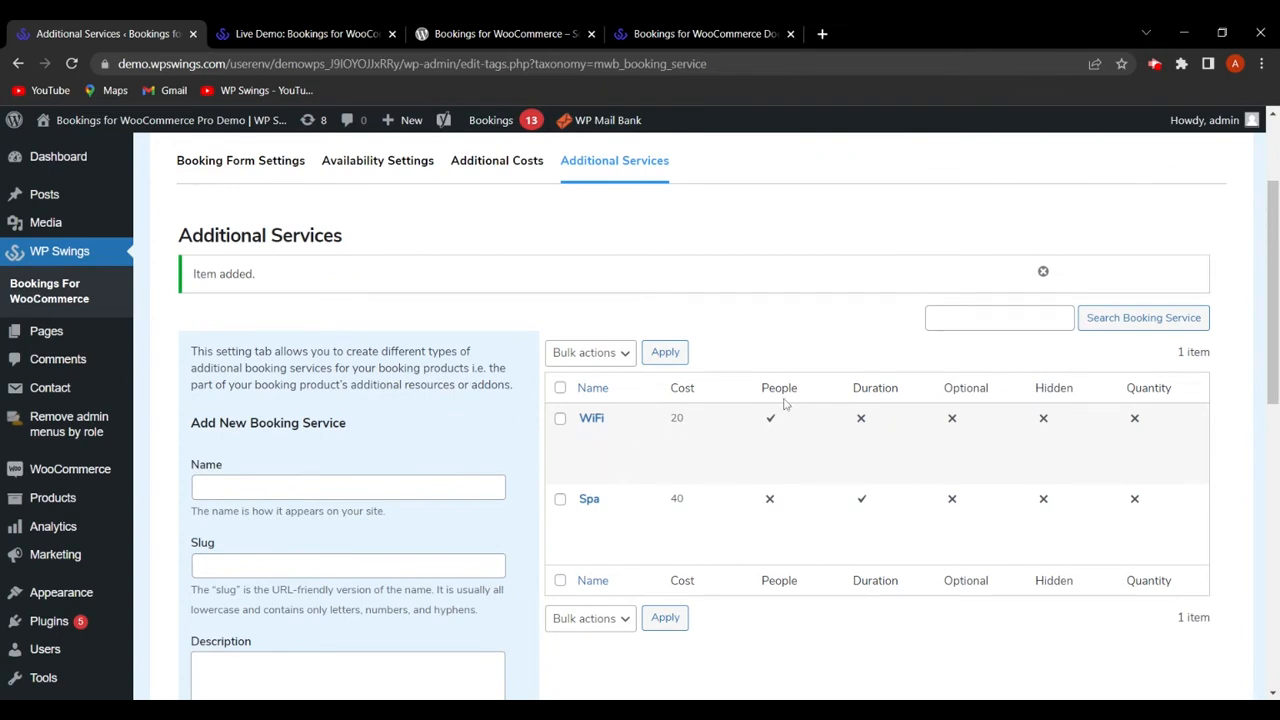
{"action": "scroll", "coordinate": [837, 477], "scroll_direction": "up", "scroll_amount": 2}
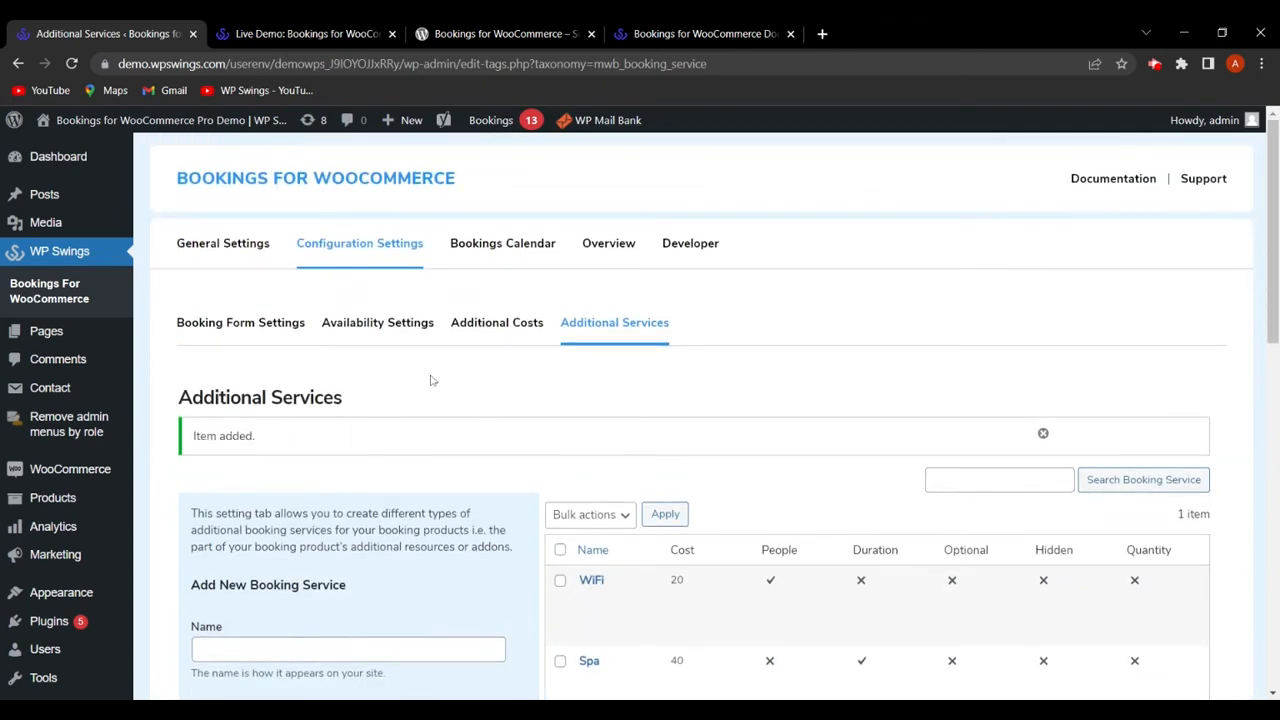
Step: Open the Bookings Calendar and examine the upcoming bookings around May 2022
{"action": "left_click", "coordinate": [503, 246]}
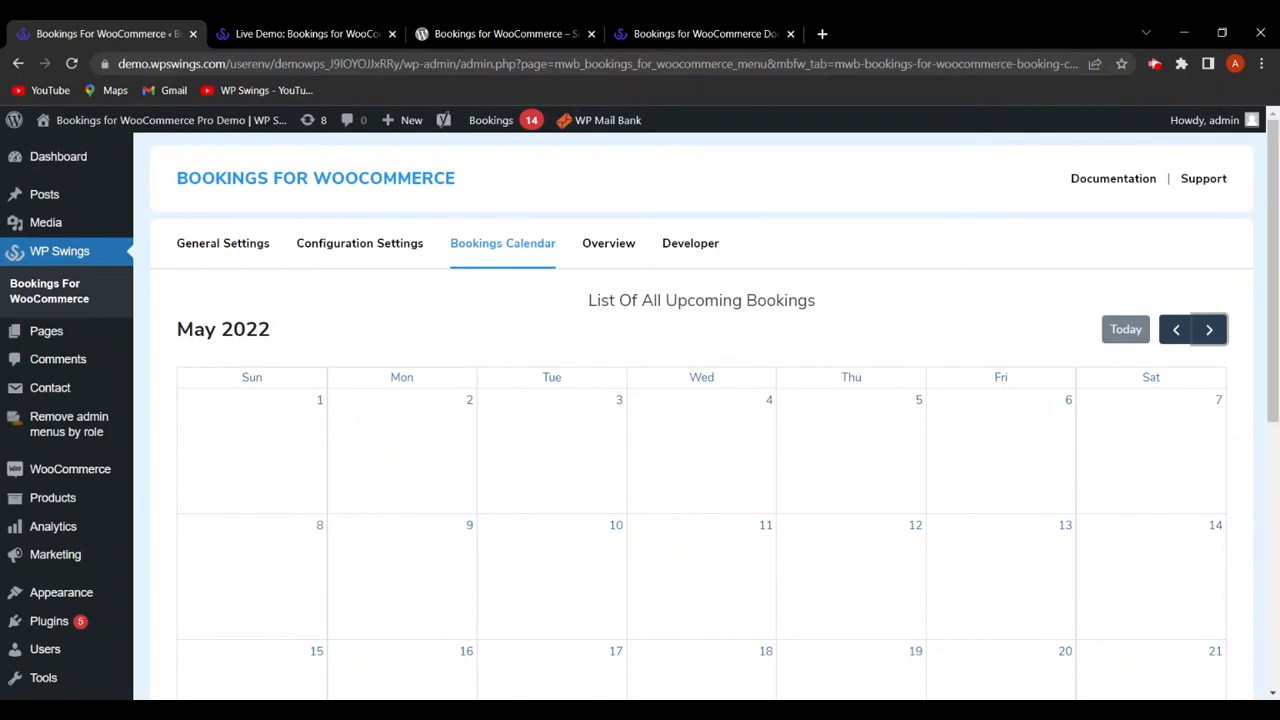
{"action": "scroll", "coordinate": [945, 495], "scroll_direction": "down", "scroll_amount": 2}
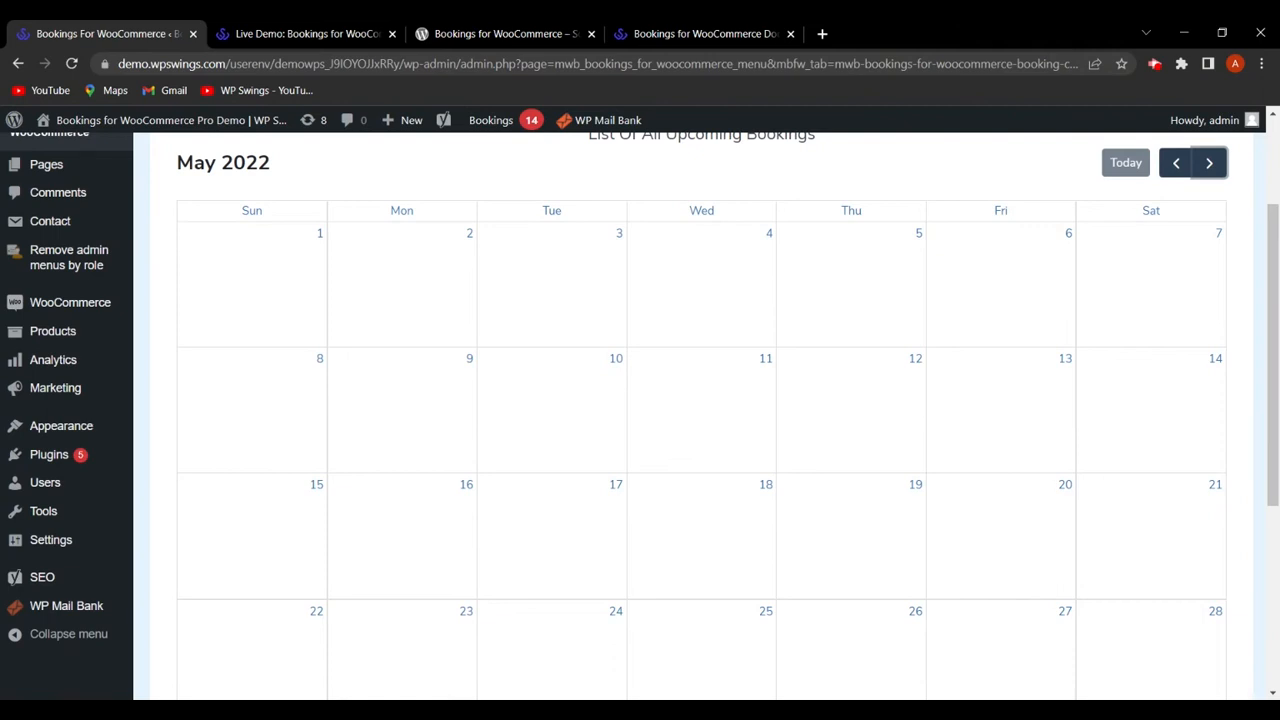
{"action": "scroll", "coordinate": [963, 509], "scroll_direction": "down", "scroll_amount": 4}
{"action": "scroll", "coordinate": [965, 505], "scroll_direction": "up", "scroll_amount": 2}
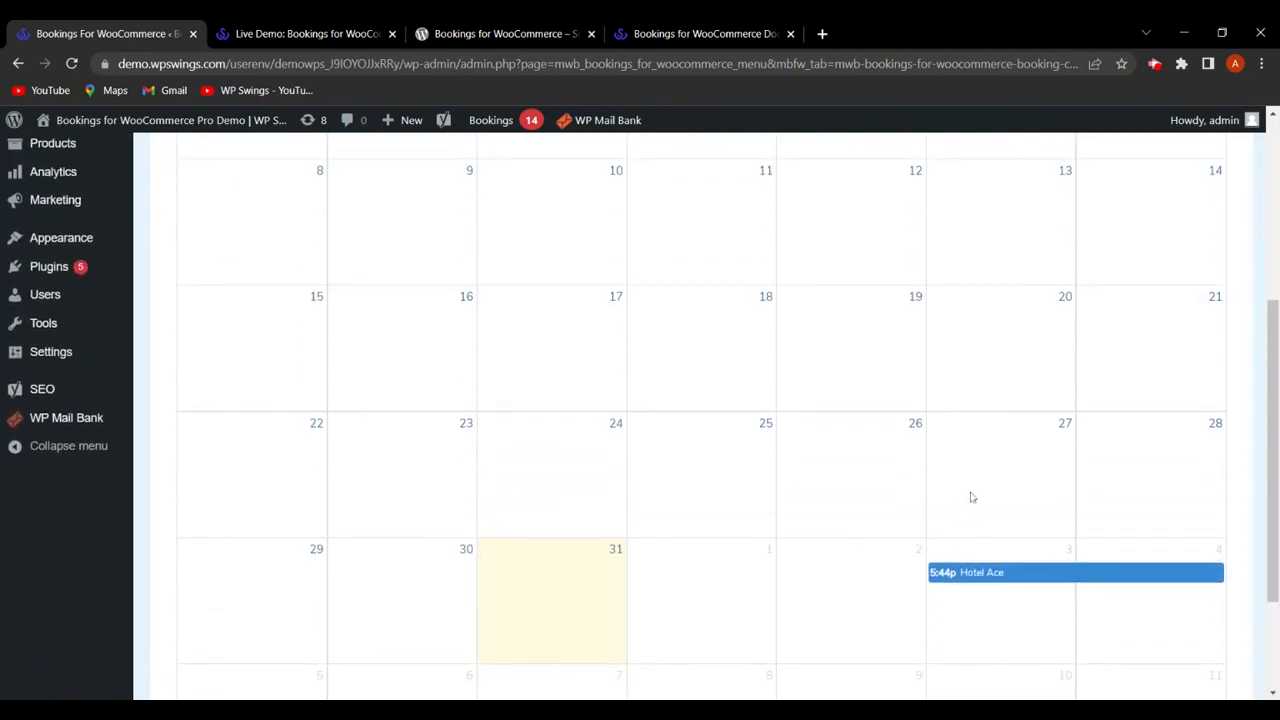
{"action": "scroll", "coordinate": [990, 500], "scroll_direction": "up", "scroll_amount": 3}
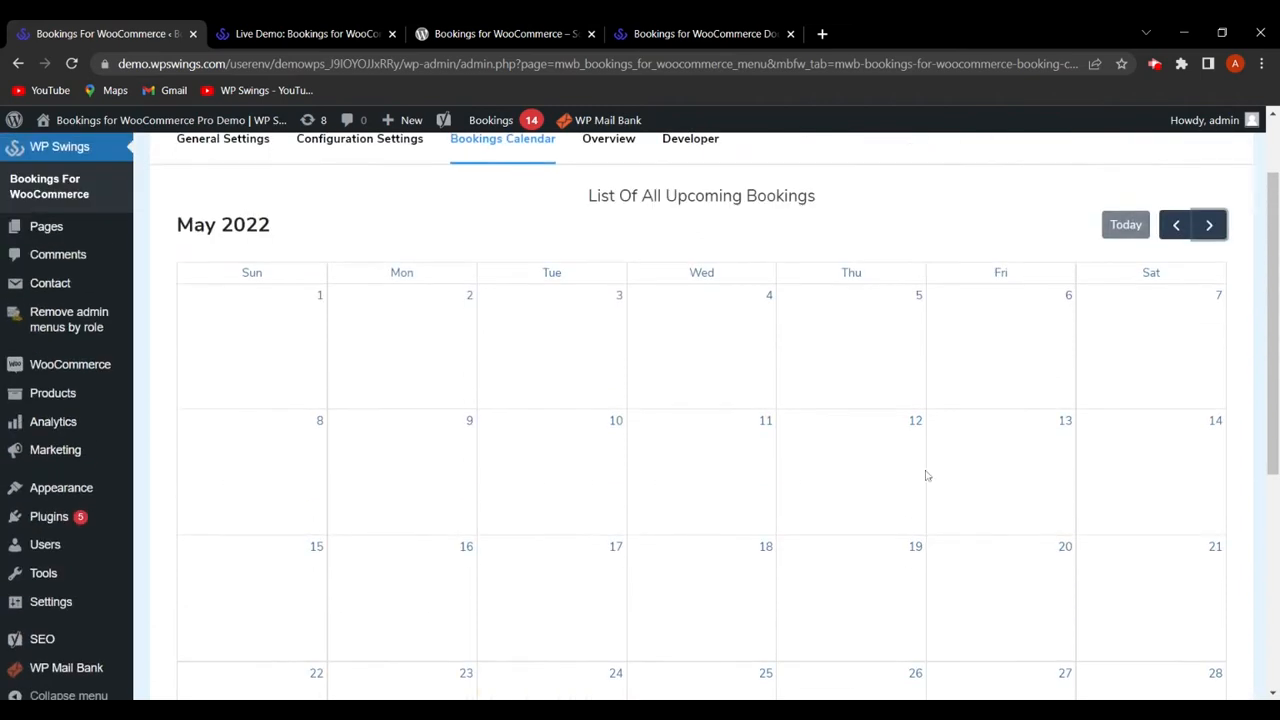
{"action": "scroll", "coordinate": [894, 431], "scroll_direction": "up", "scroll_amount": 1}
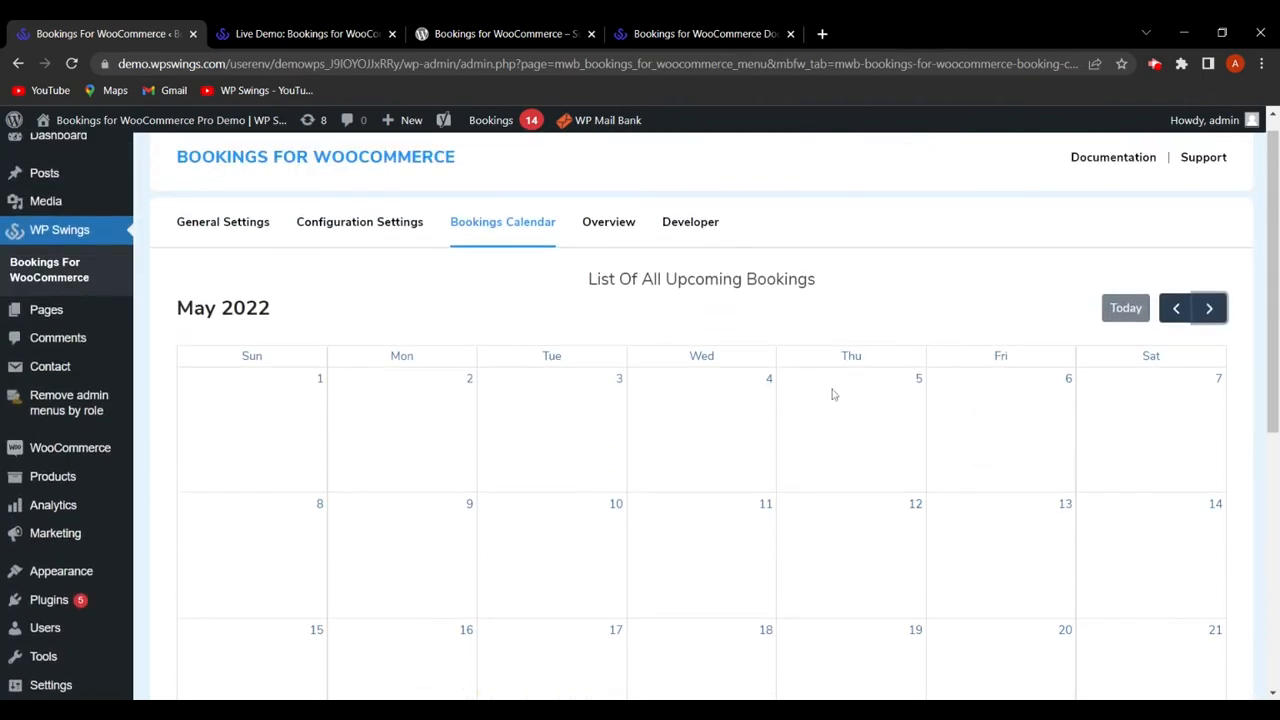
{"action": "scroll", "coordinate": [840, 400], "scroll_direction": "up", "scroll_amount": 1}
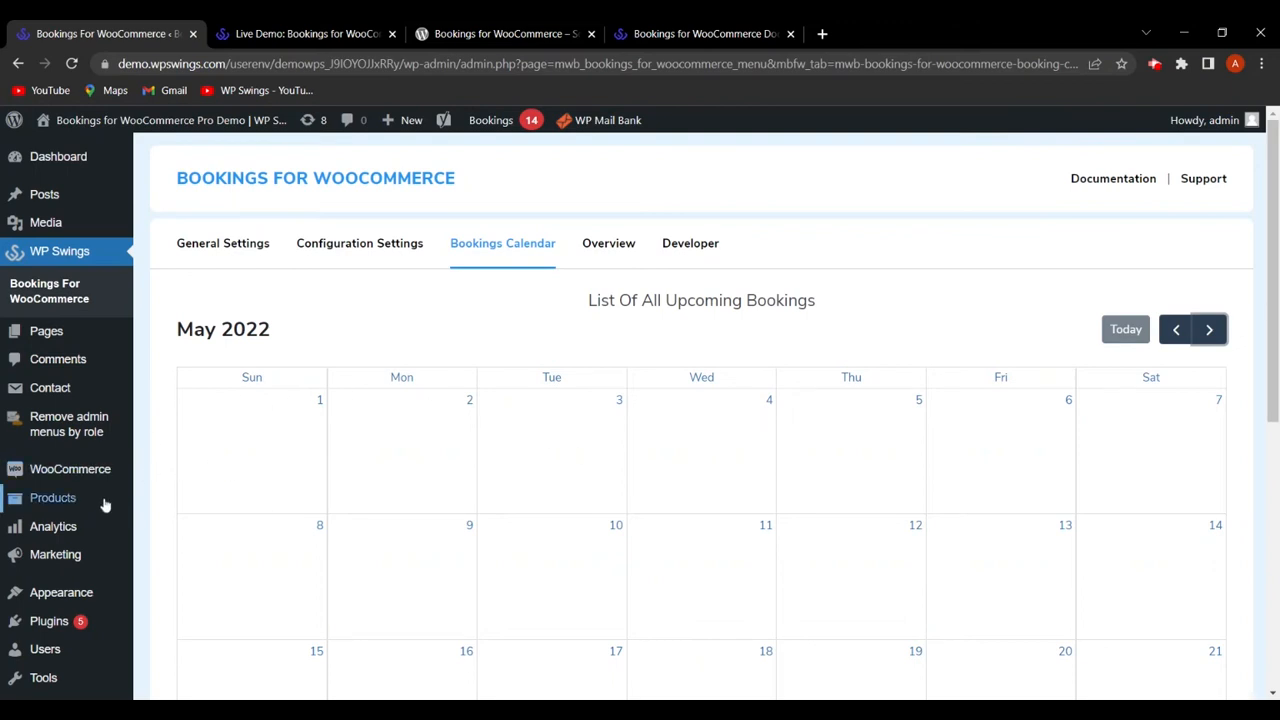
Step: Start a new WooCommerce product from the product list and name it Hotel Lineage
{"action": "mouse_move", "coordinate": [54, 500]}
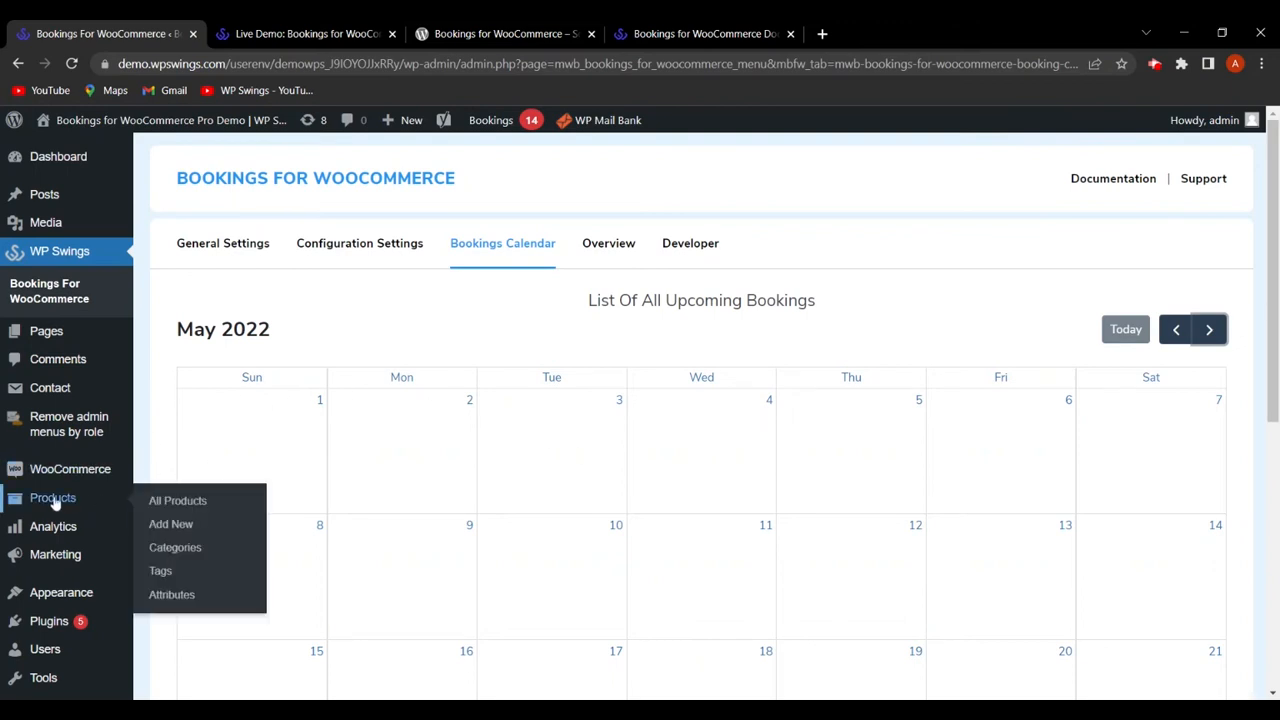
{"action": "left_click", "coordinate": [187, 505]}
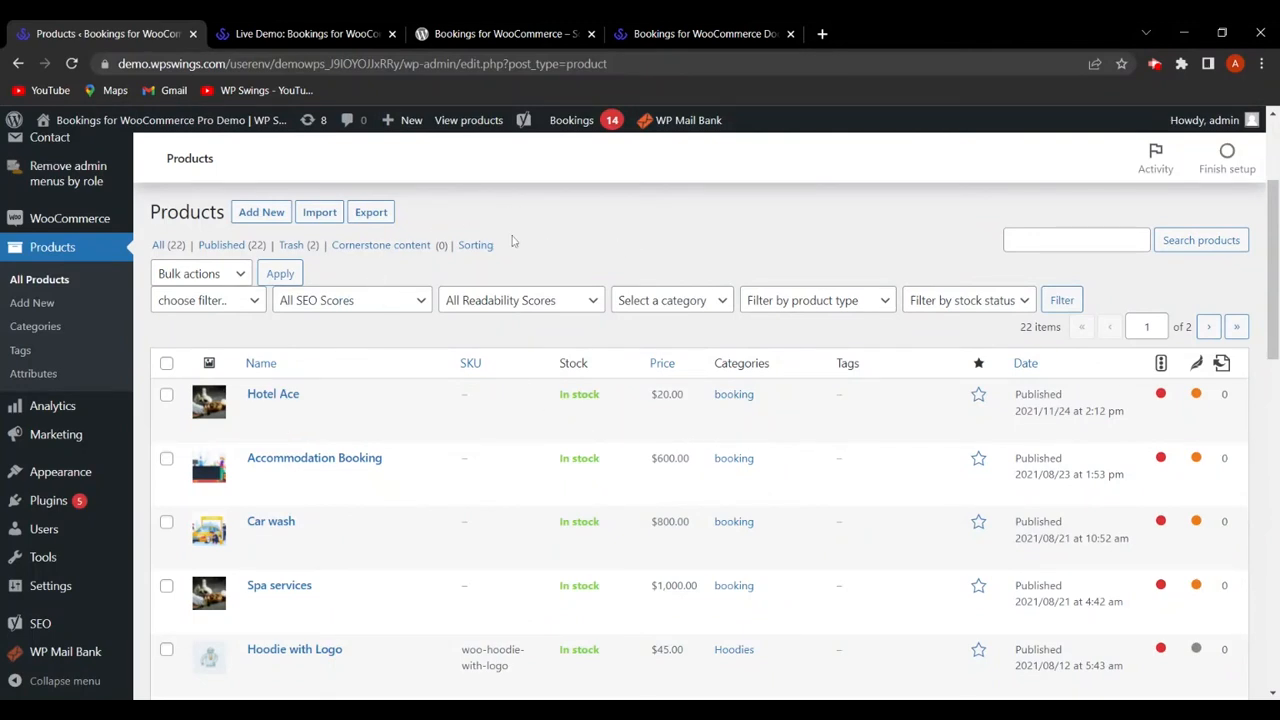
{"action": "left_click", "coordinate": [262, 213]}
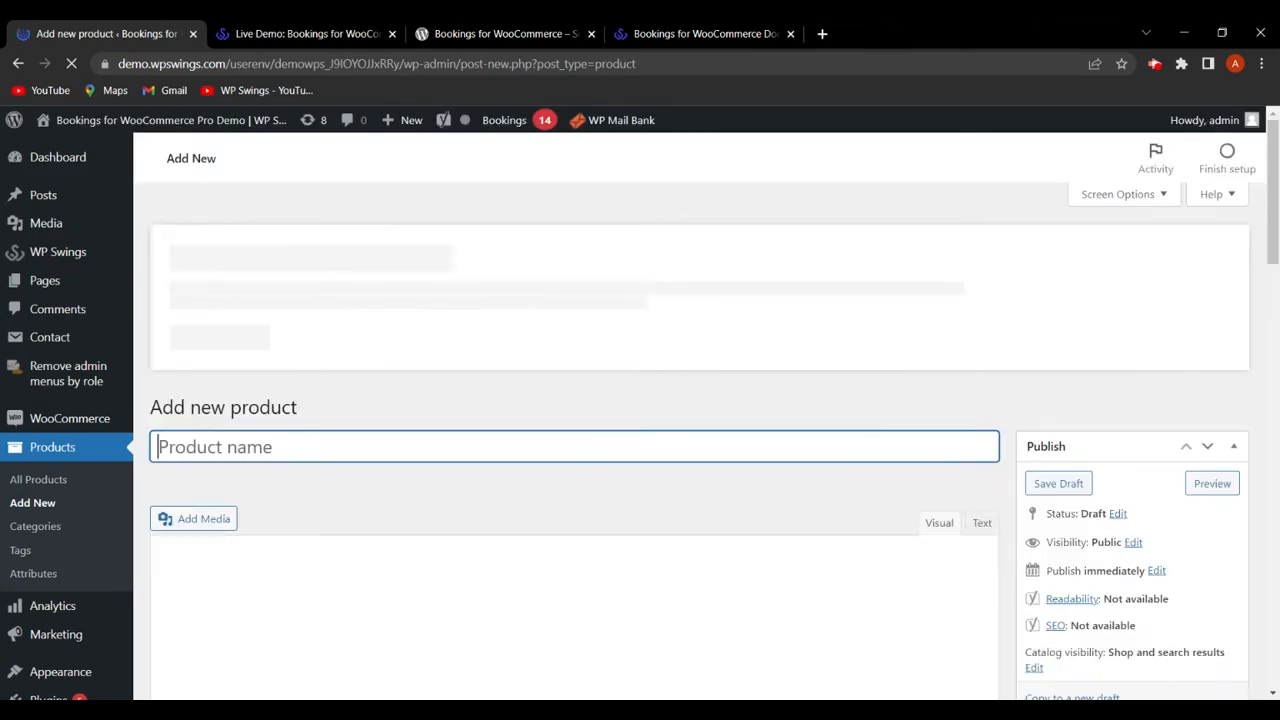
{"action": "type", "text": "Hotel Lineage"}
Step: Set the Hotel Lineage product's type to Booking product and bring its general booking settings into view
{"action": "scroll", "coordinate": [317, 327], "scroll_direction": "down", "scroll_amount": 3}
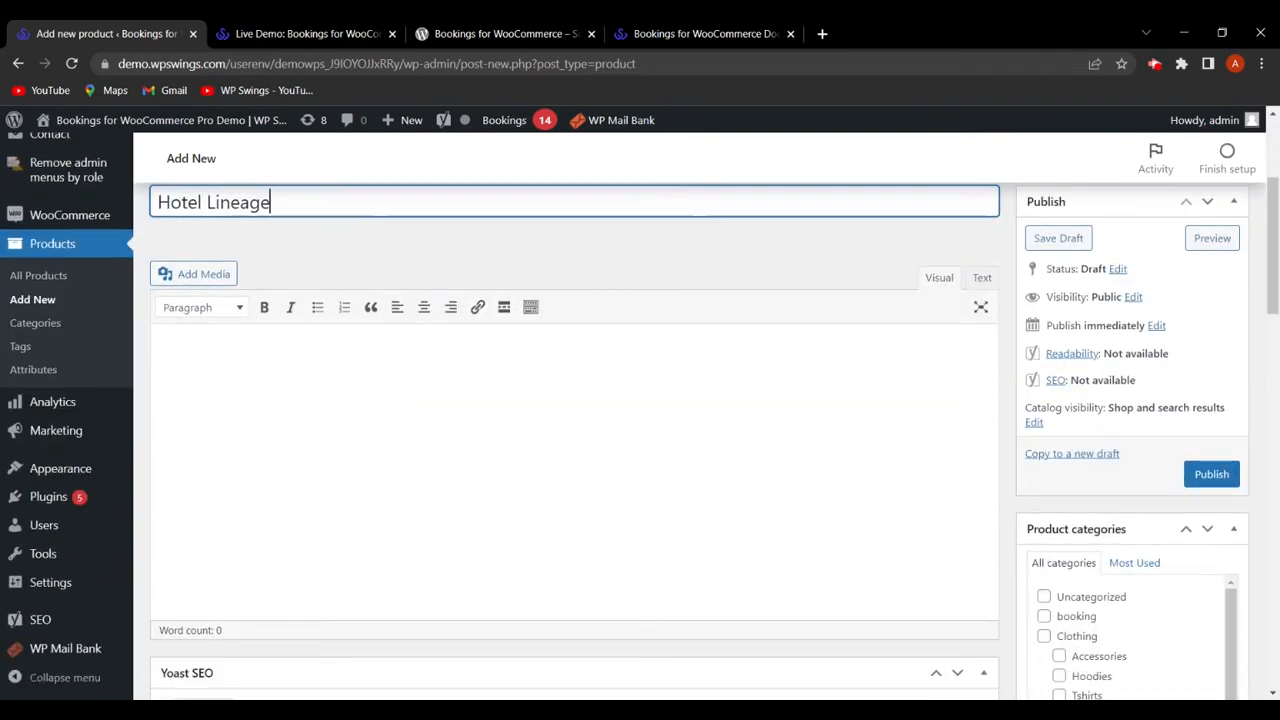
{"action": "scroll", "coordinate": [430, 468], "scroll_direction": "down", "scroll_amount": 10}
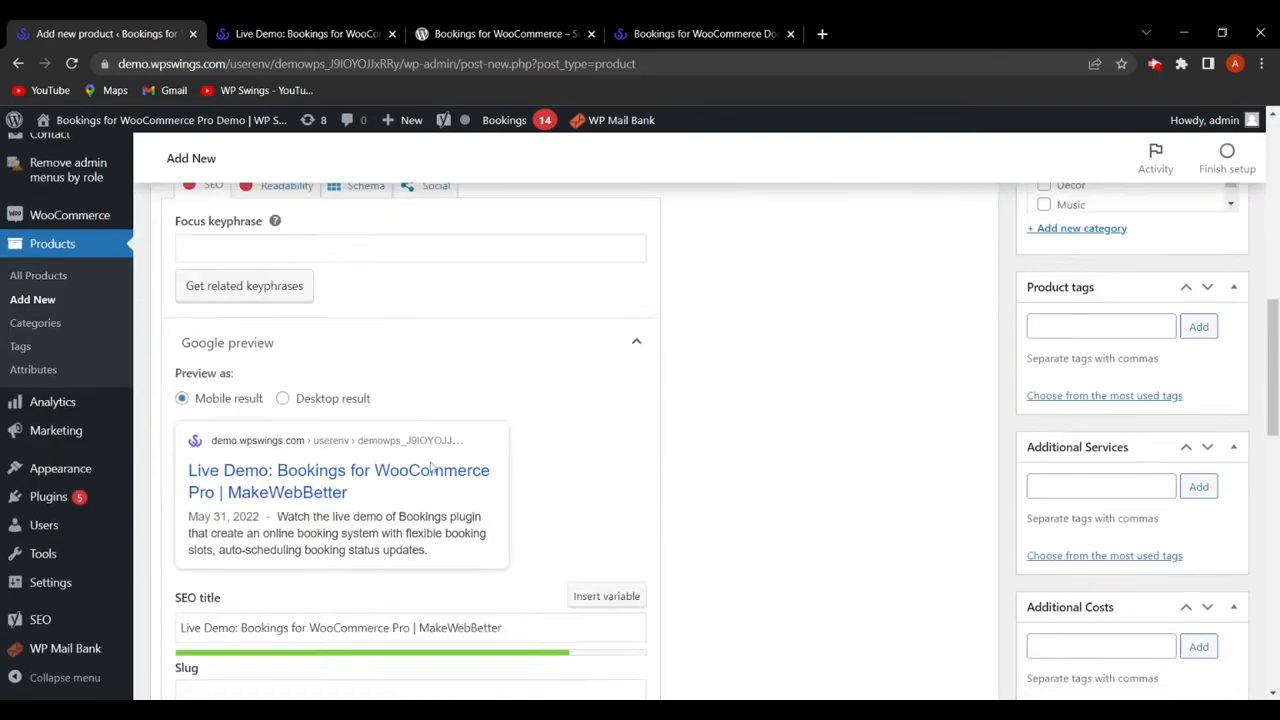
{"action": "scroll", "coordinate": [430, 468], "scroll_direction": "down", "scroll_amount": 3}
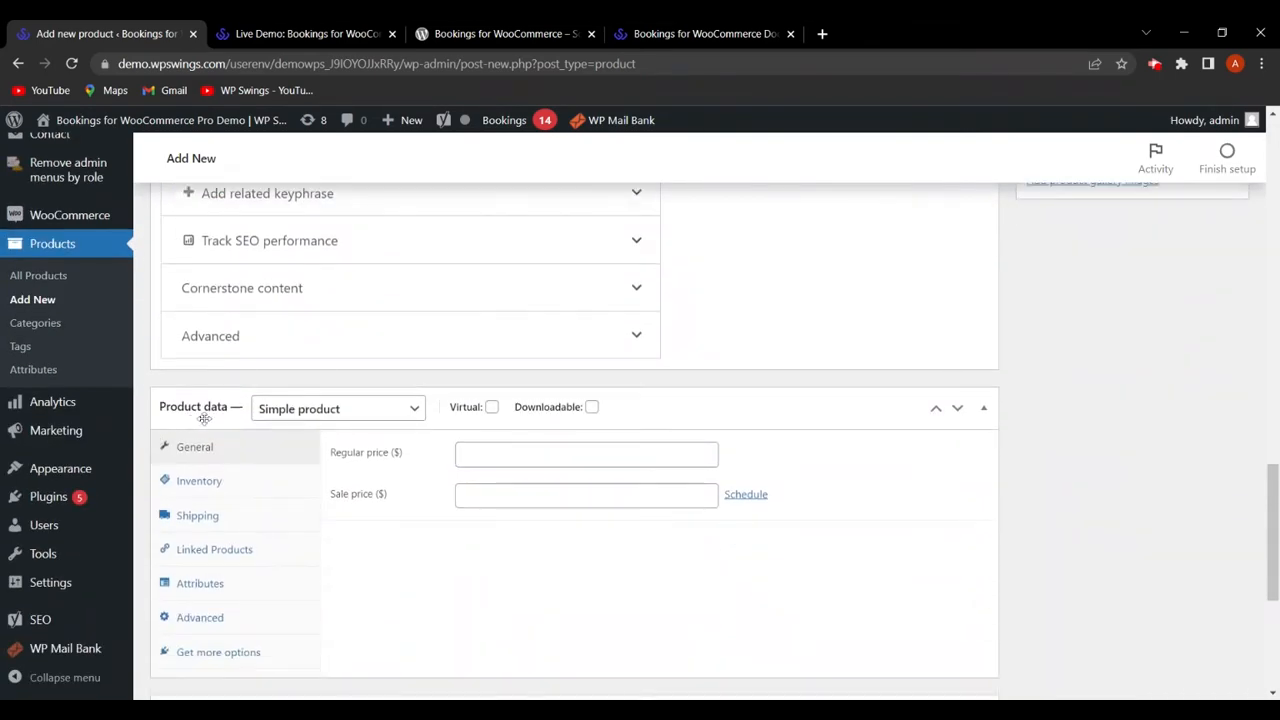
{"action": "left_click", "coordinate": [377, 418]}
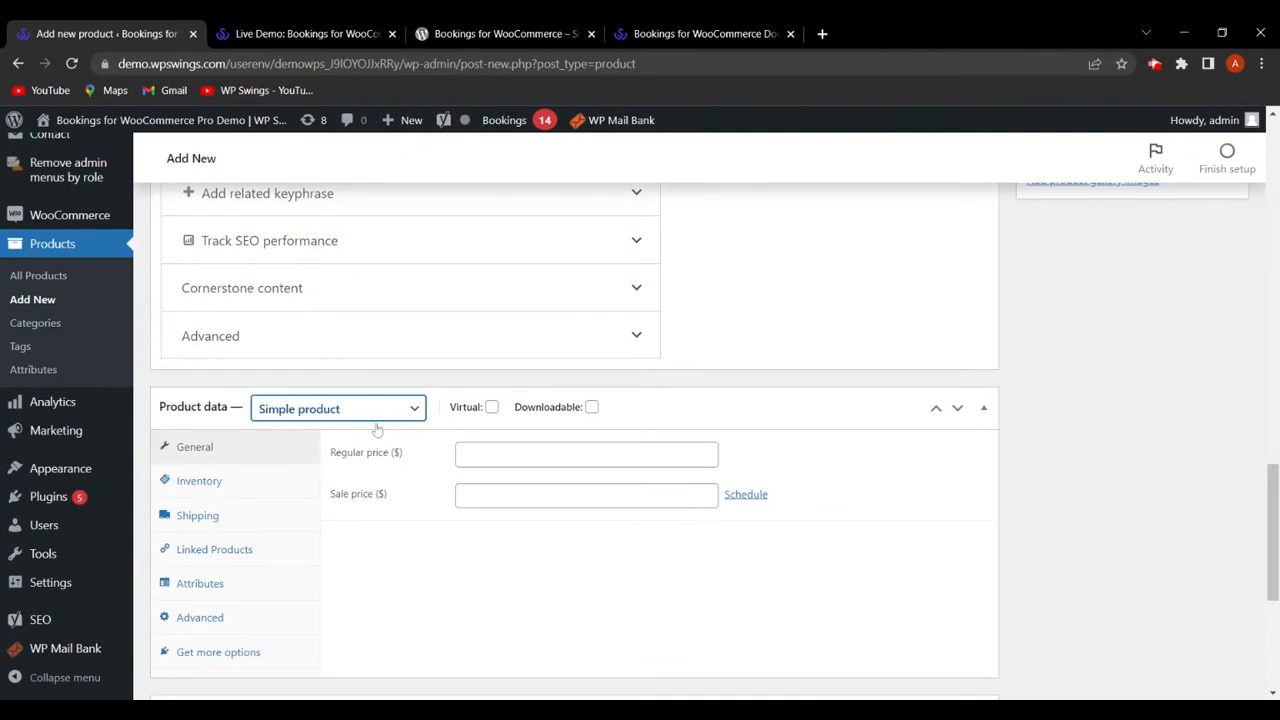
{"action": "left_click", "coordinate": [343, 512]}
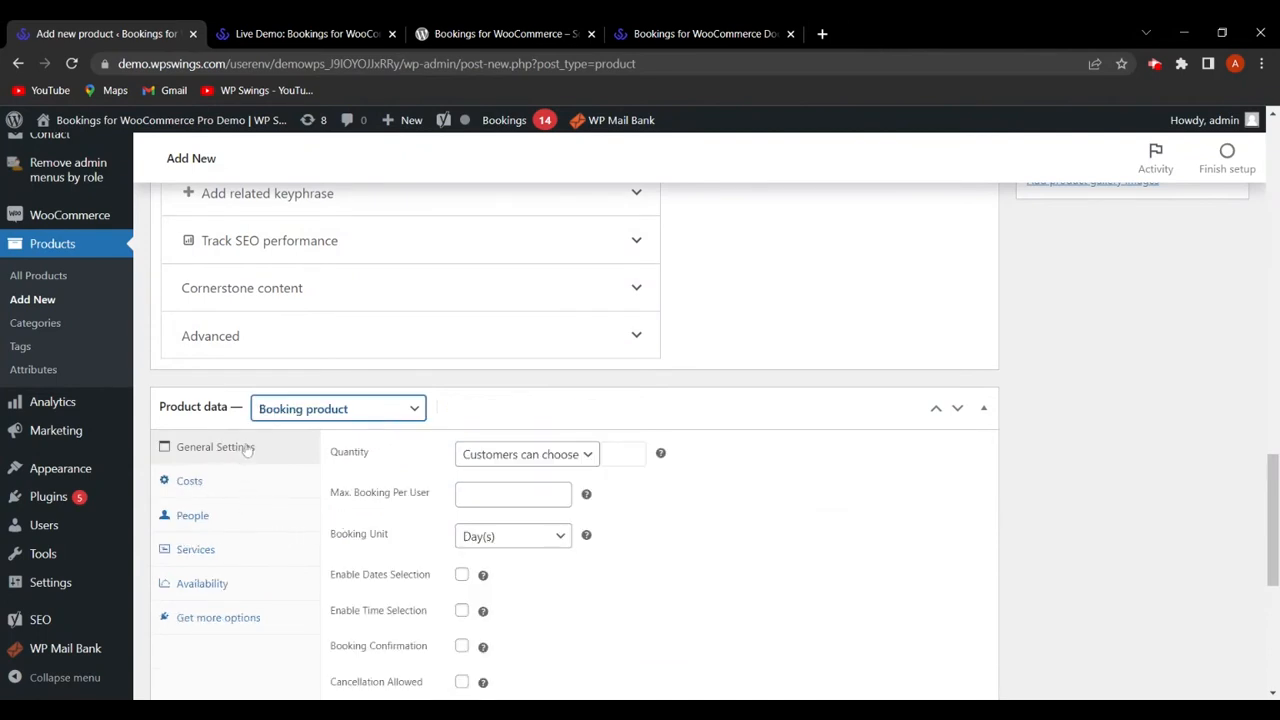
{"action": "scroll", "coordinate": [245, 470], "scroll_direction": "down", "scroll_amount": 1}
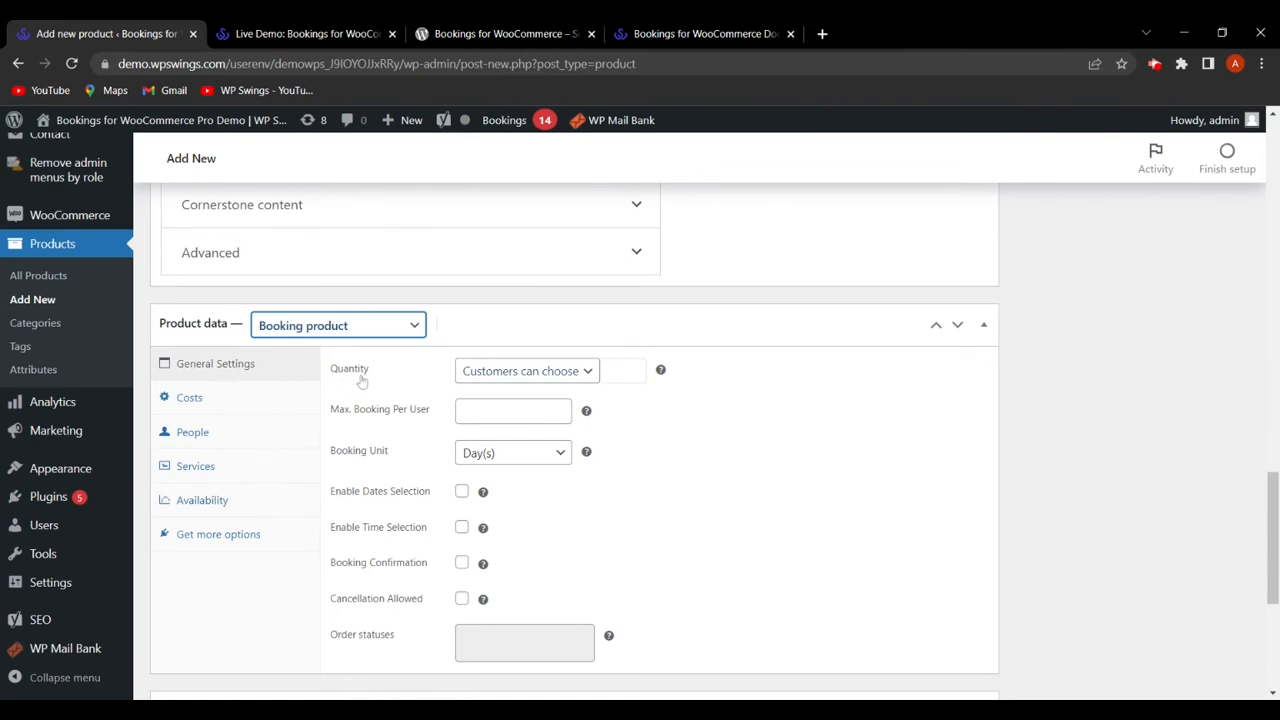
Step: Set the booking quantity to a fixed unit of 2
{"action": "left_click", "coordinate": [576, 380]}
{"action": "left_click", "coordinate": [541, 411]}
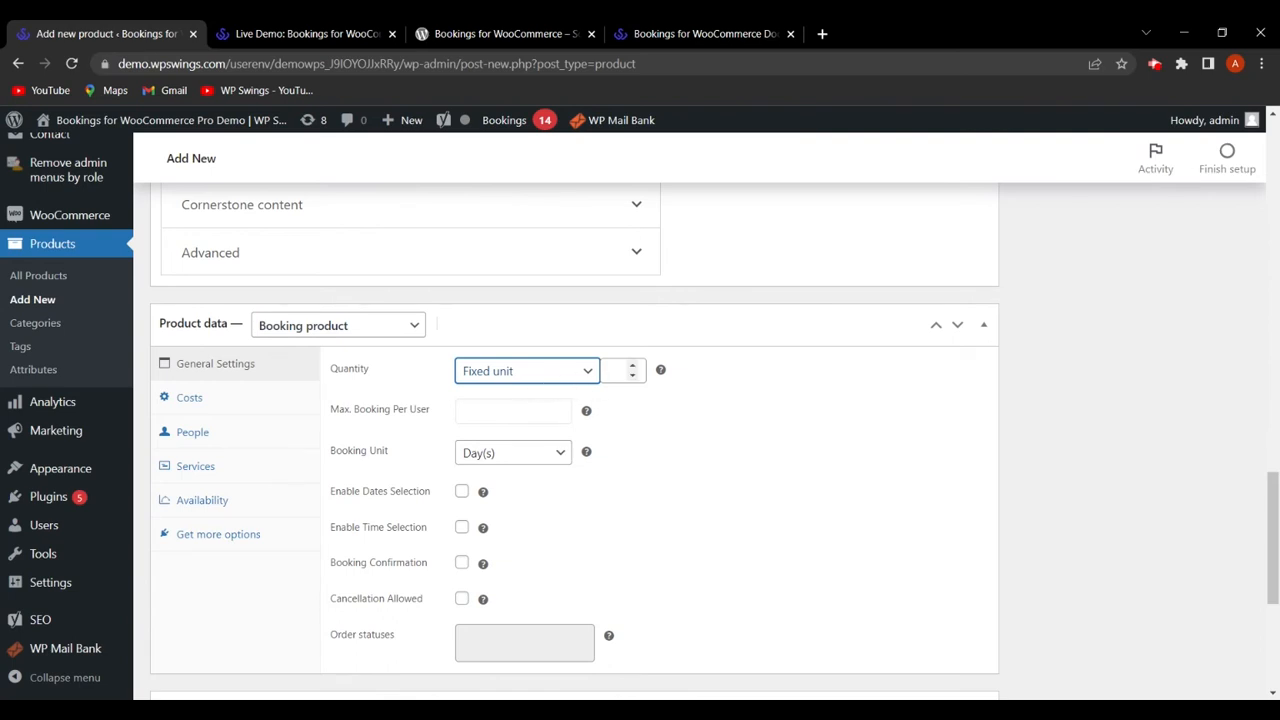
{"action": "left_click", "coordinate": [614, 371]}
{"action": "type", "text": "2"}
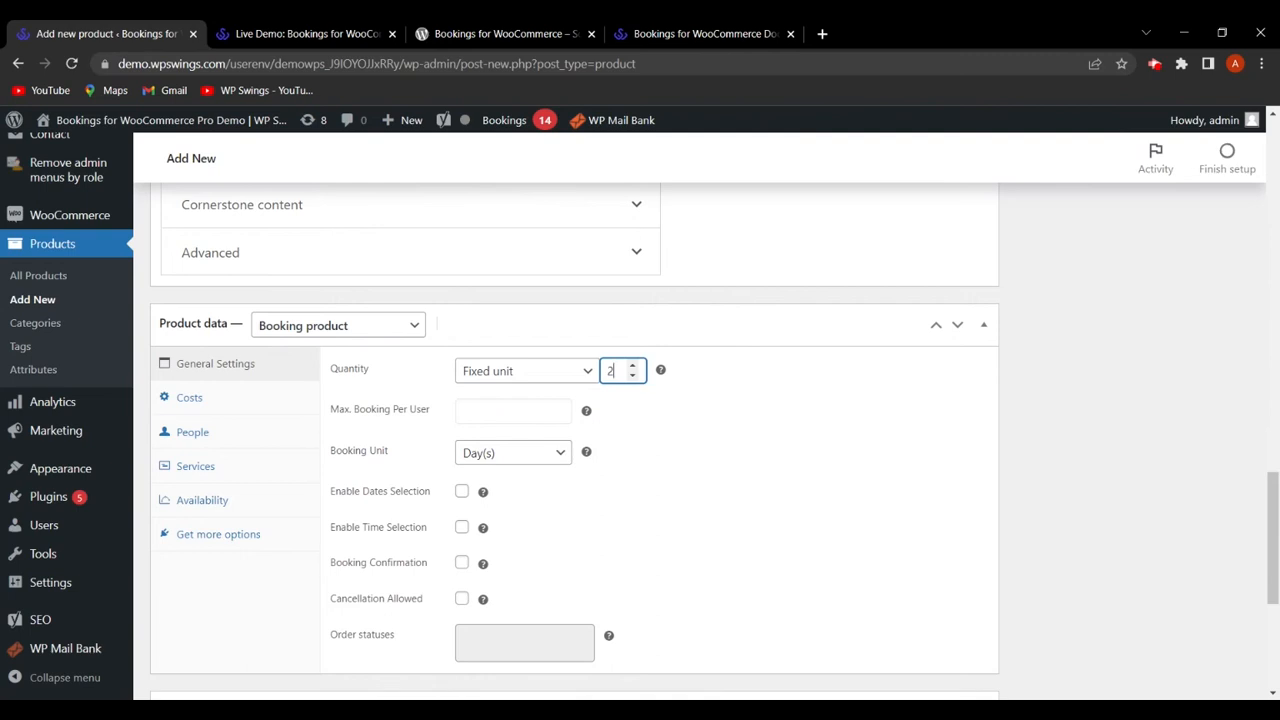
Step: Clear the fixed quantity value and return the Quantity option to Customers can choose
{"action": "left_click", "coordinate": [583, 371]}
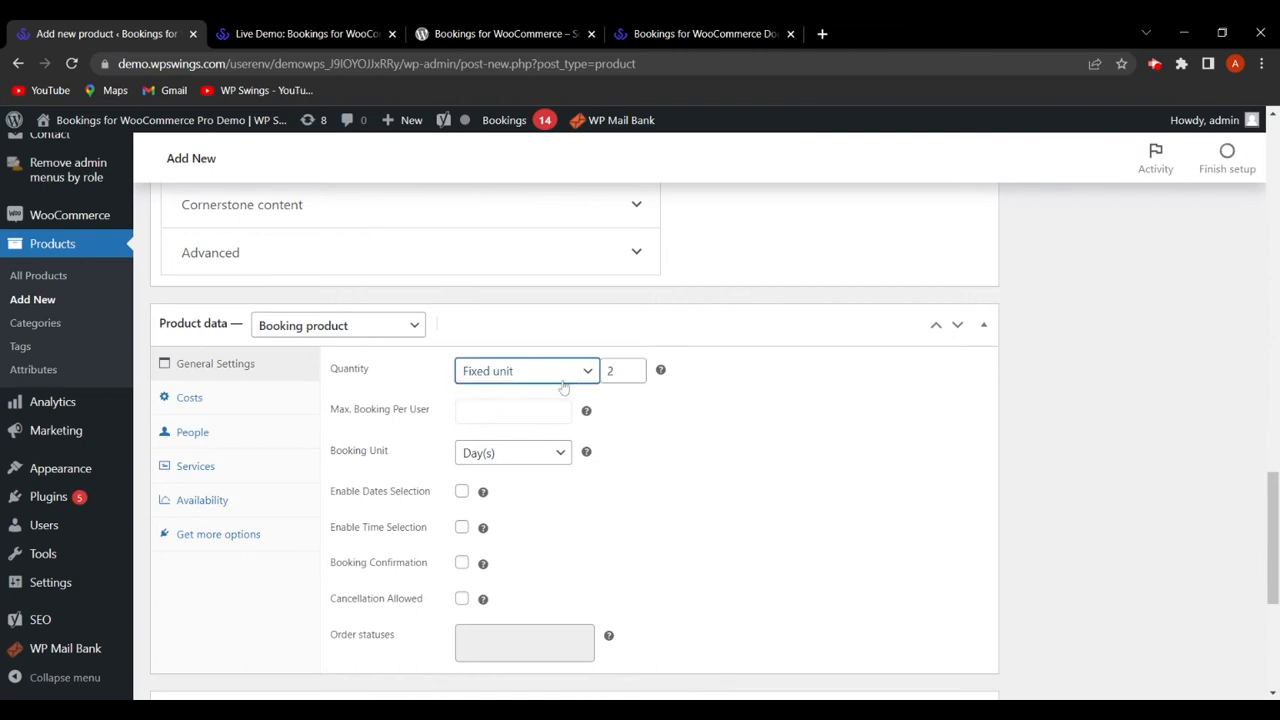
{"action": "left_click", "coordinate": [538, 398]}
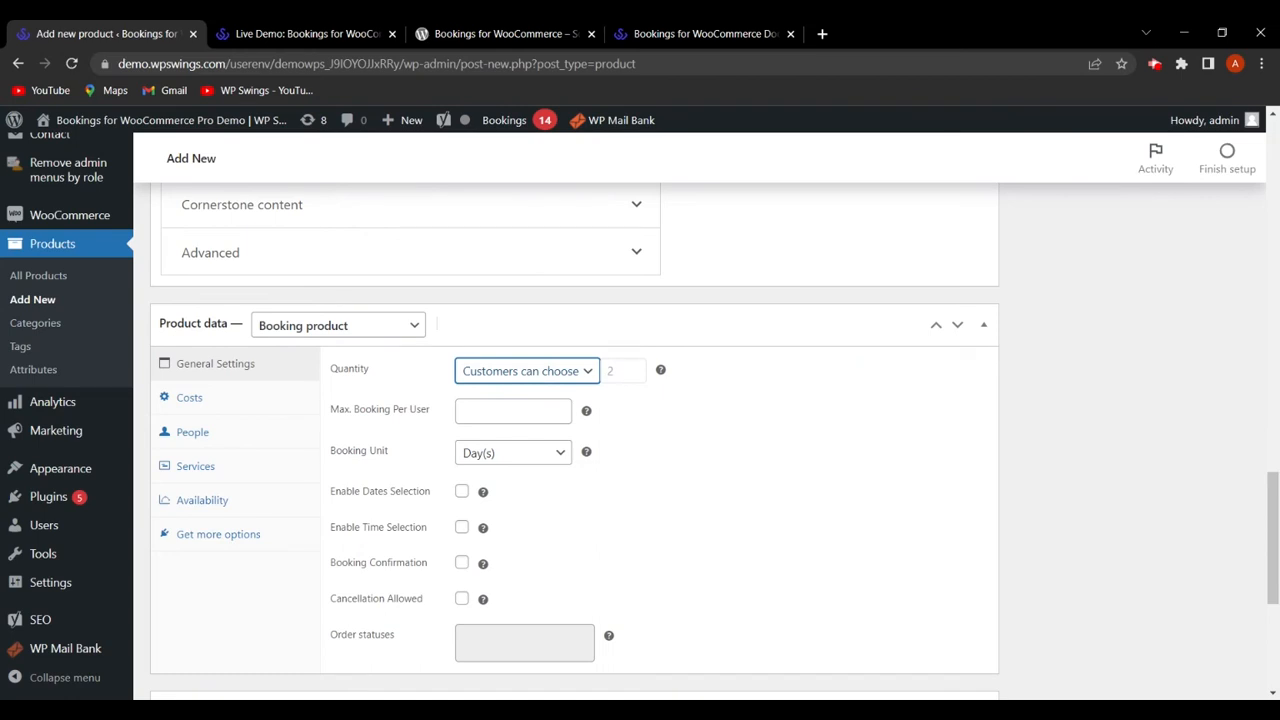
{"action": "left_click", "coordinate": [556, 413]}
{"action": "left_click", "coordinate": [629, 371]}
{"action": "key", "text": "BackSpace"}
{"action": "left_click", "coordinate": [583, 372]}
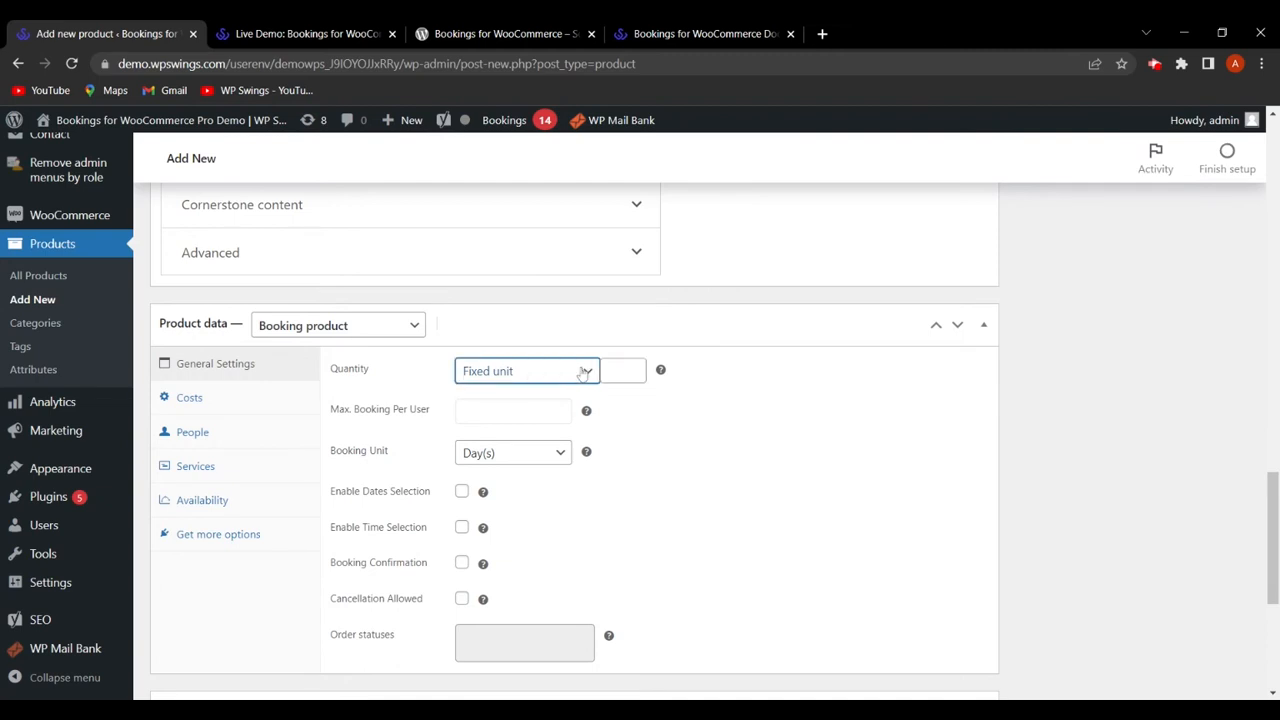
{"action": "left_click", "coordinate": [577, 392]}
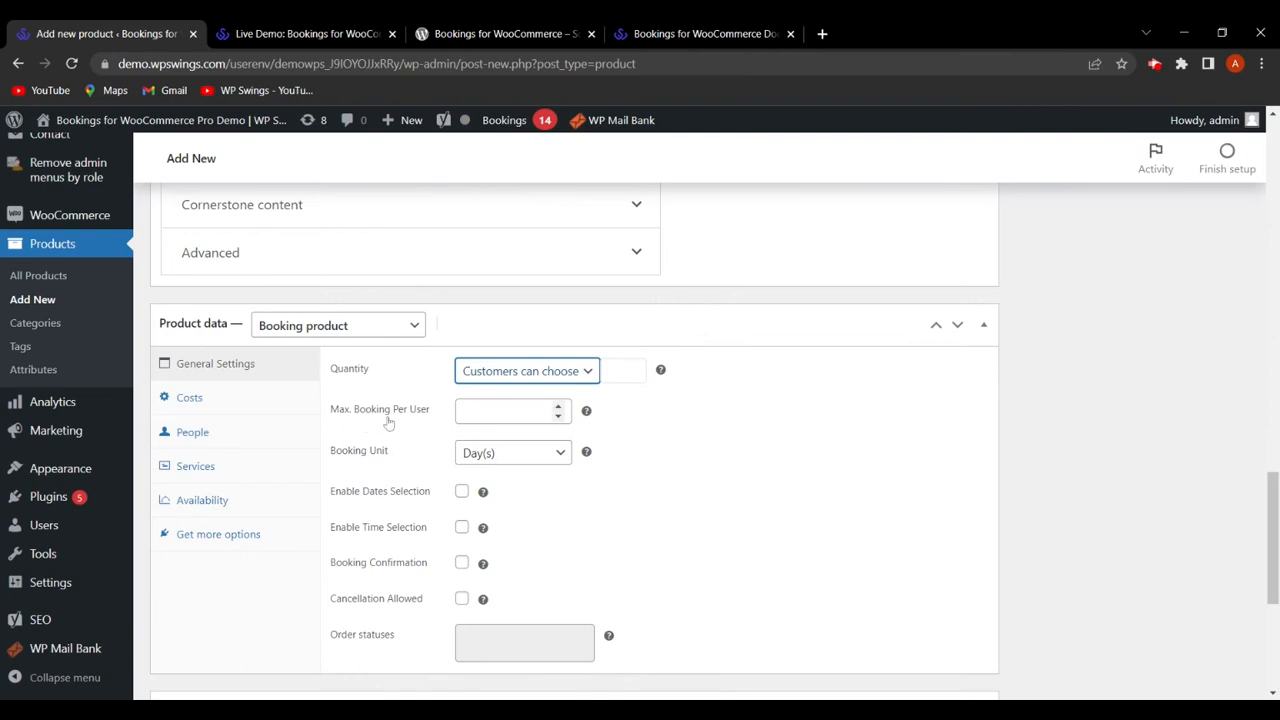
Step: Limit the maximum bookings per user to 5 and keep Day(s) as the booking unit after trying the other option
{"action": "left_click", "coordinate": [480, 411]}
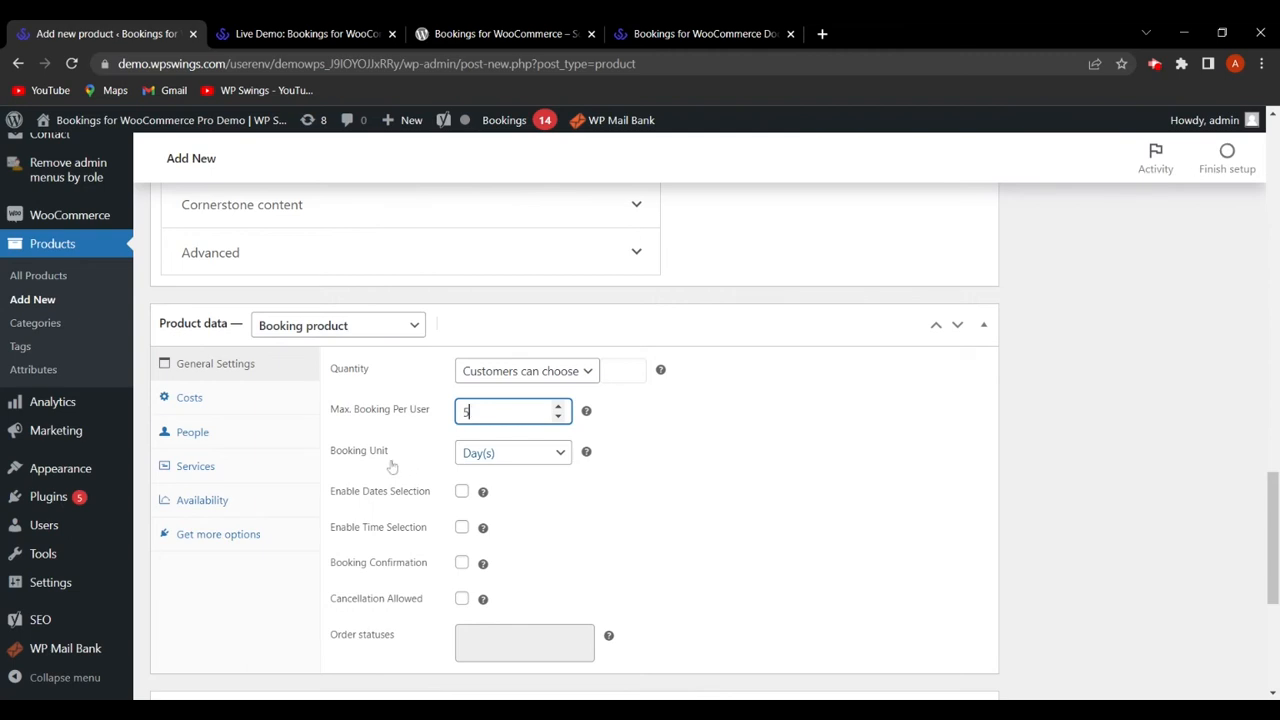
{"action": "left_click", "coordinate": [530, 460]}
{"action": "key", "text": "Down"}
{"action": "key", "text": "Down"}
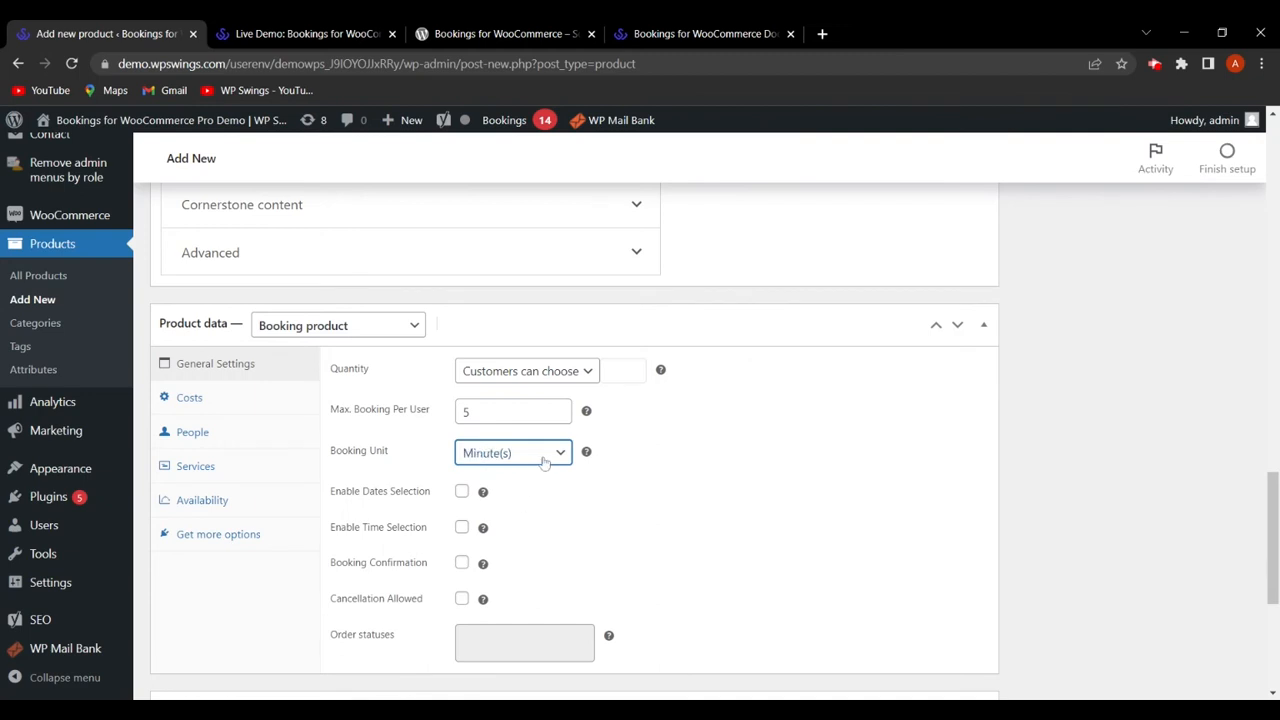
{"action": "key", "text": "Up"}
{"action": "key", "text": "Up"}
Step: Enable dates selection, time selection, booking confirmation and cancellation for the booking product
{"action": "scroll", "coordinate": [640, 500], "scroll_direction": "down", "scroll_amount": 1}
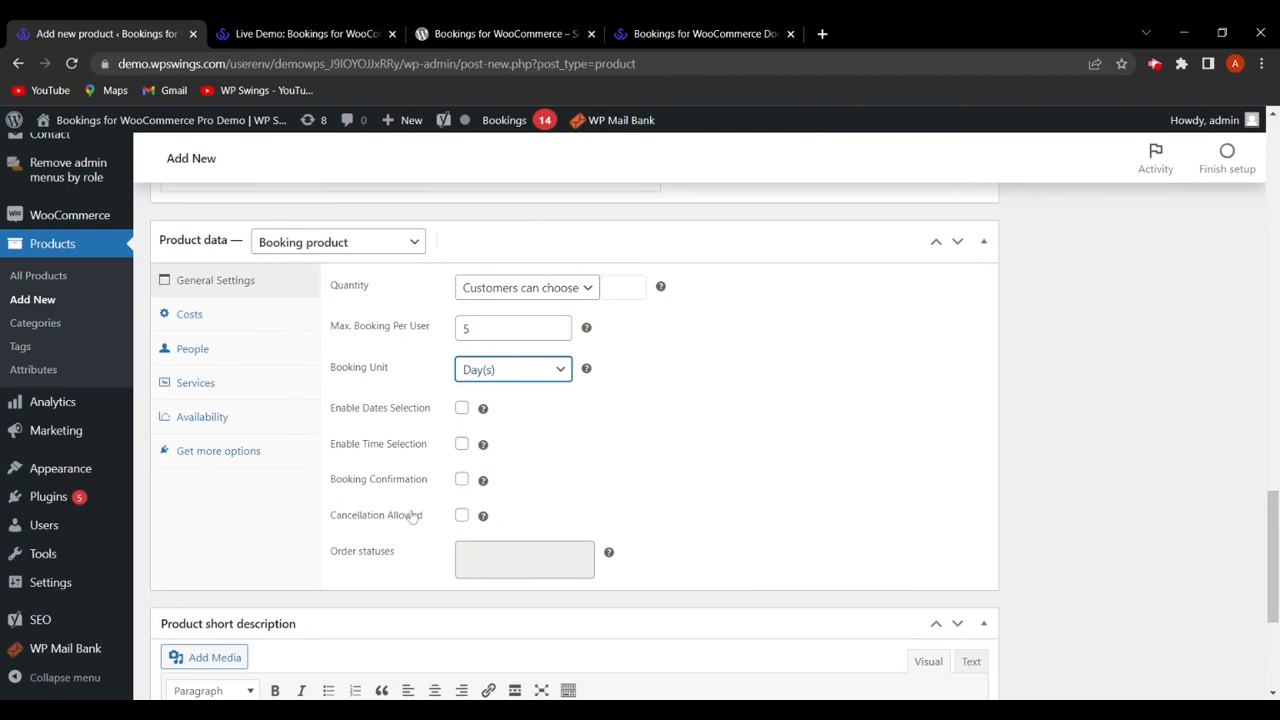
{"action": "left_click", "coordinate": [463, 411]}
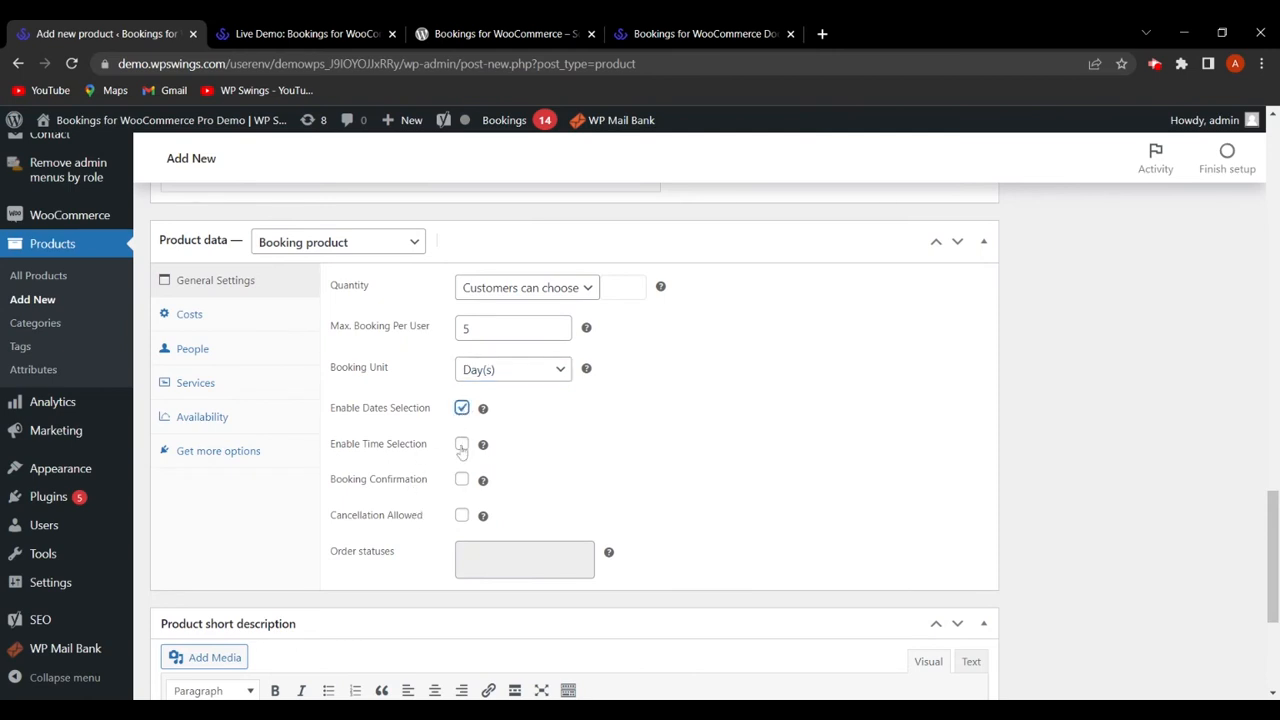
{"action": "left_click", "coordinate": [462, 446]}
{"action": "left_click", "coordinate": [463, 481]}
{"action": "left_click", "coordinate": [463, 516]}
Step: Add Pending payment, Processing and On hold as the order statuses in the general booking settings
{"action": "scroll", "coordinate": [725, 478], "scroll_direction": "down", "scroll_amount": 3}
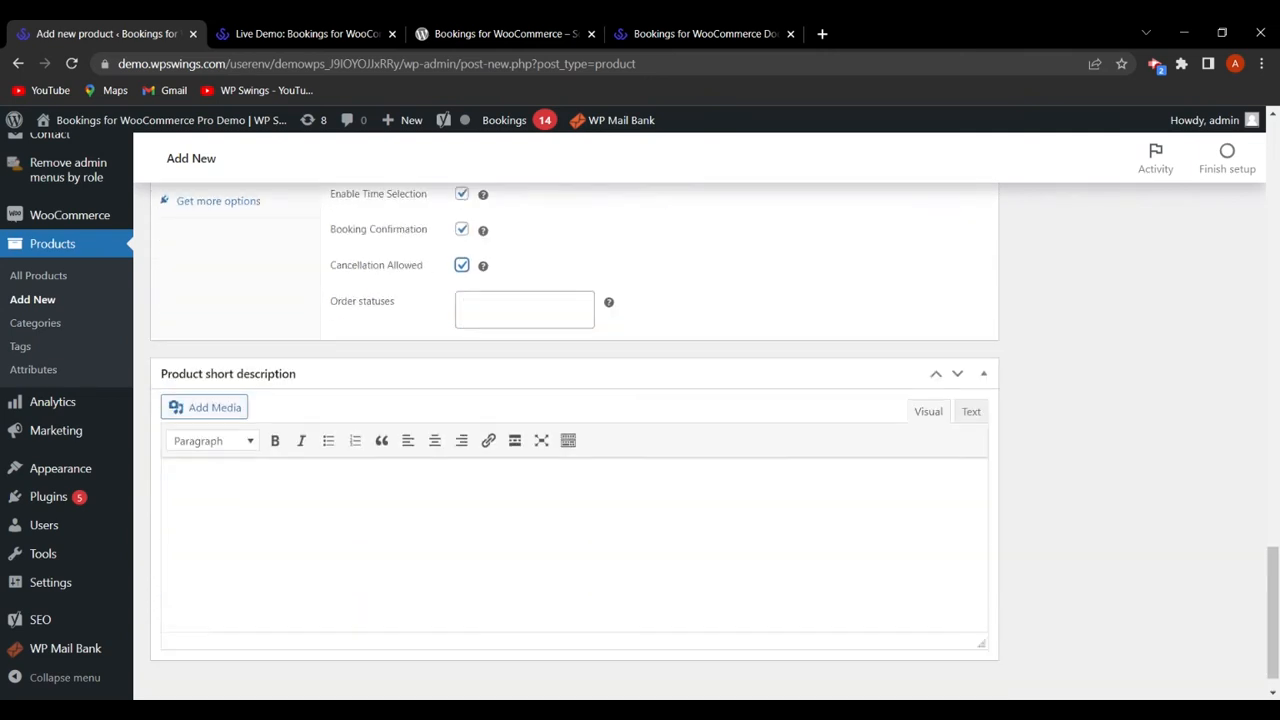
{"action": "scroll", "coordinate": [730, 476], "scroll_direction": "up", "scroll_amount": 1}
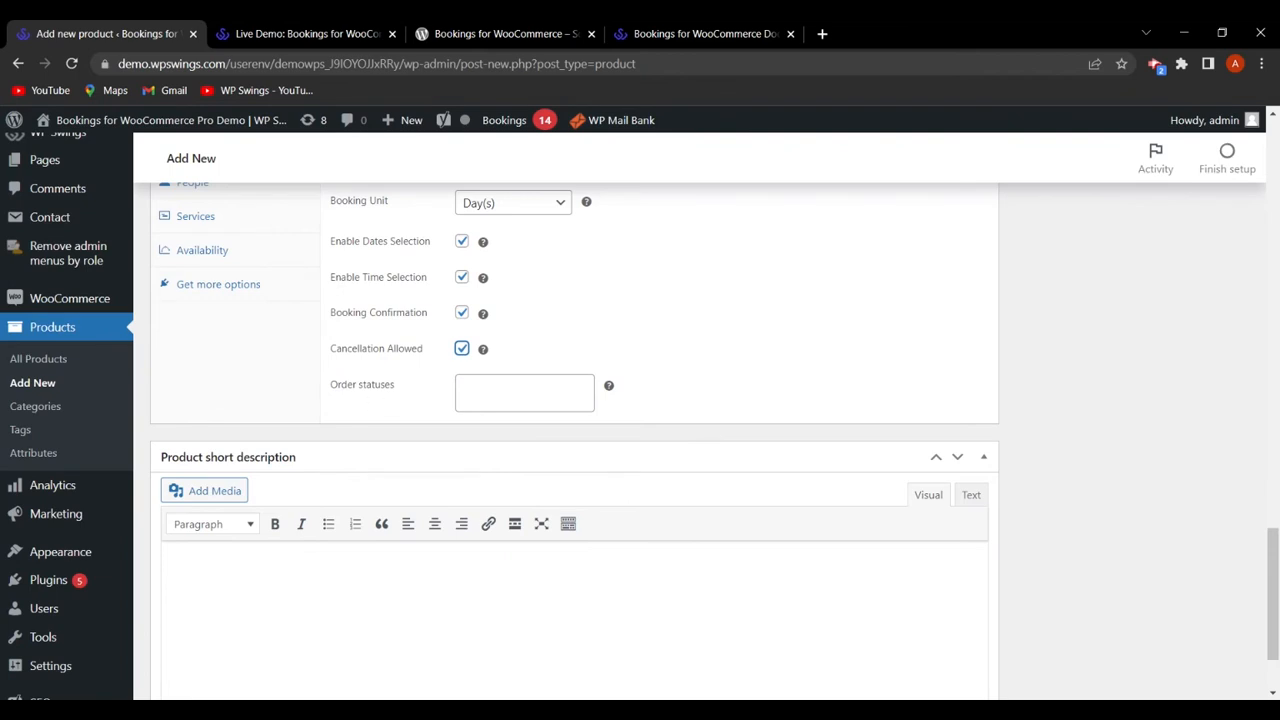
{"action": "left_click", "coordinate": [510, 393]}
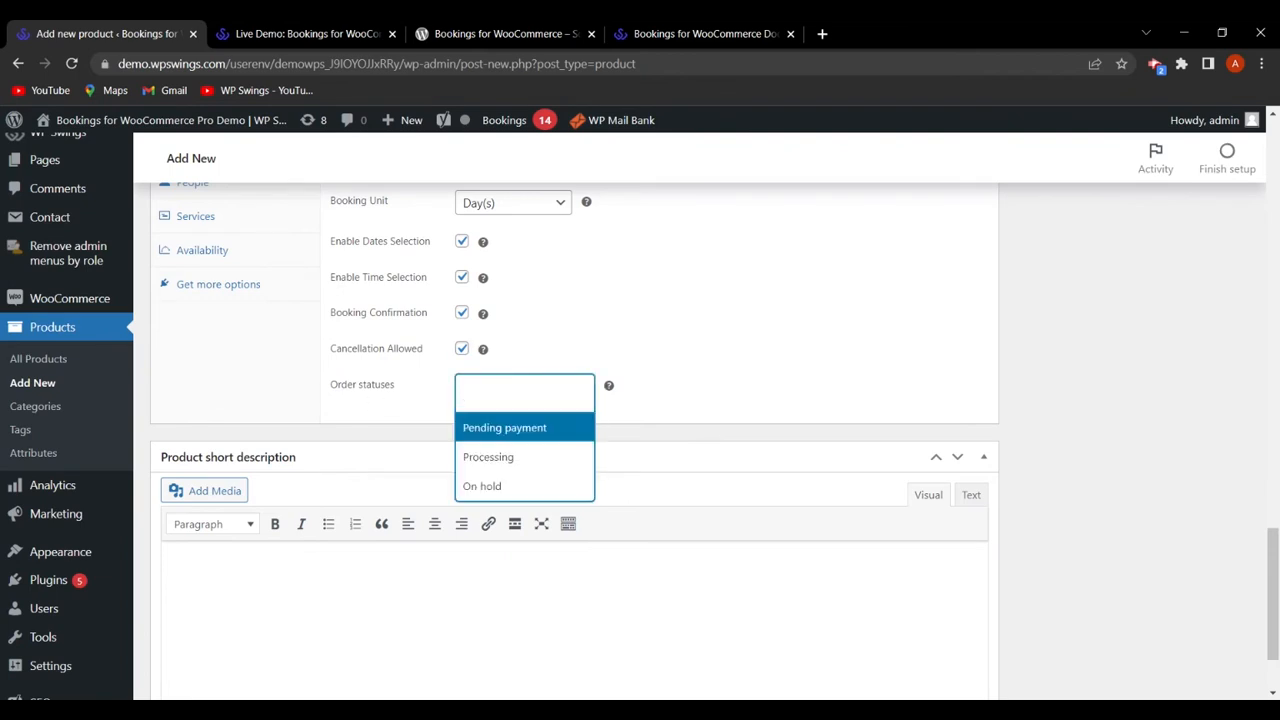
{"action": "left_click", "coordinate": [504, 434]}
{"action": "left_click", "coordinate": [565, 395]}
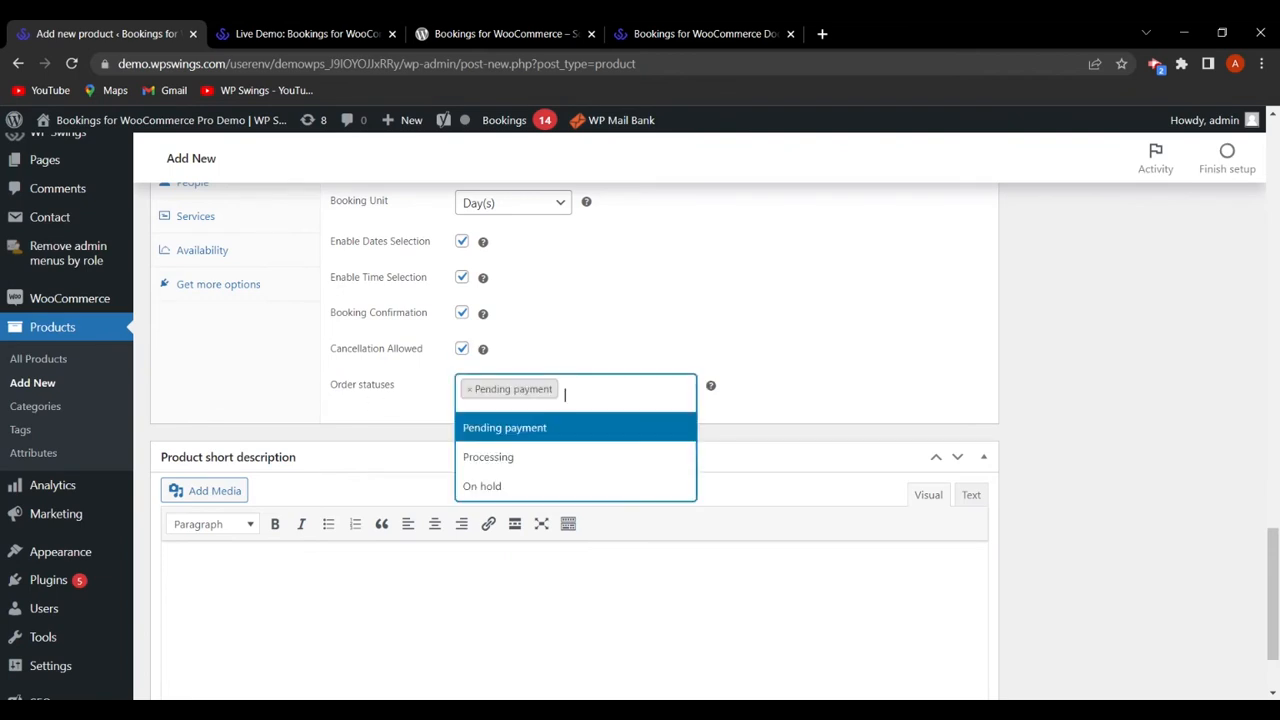
{"action": "left_click", "coordinate": [551, 456]}
{"action": "left_click", "coordinate": [632, 394]}
{"action": "left_click", "coordinate": [550, 484]}
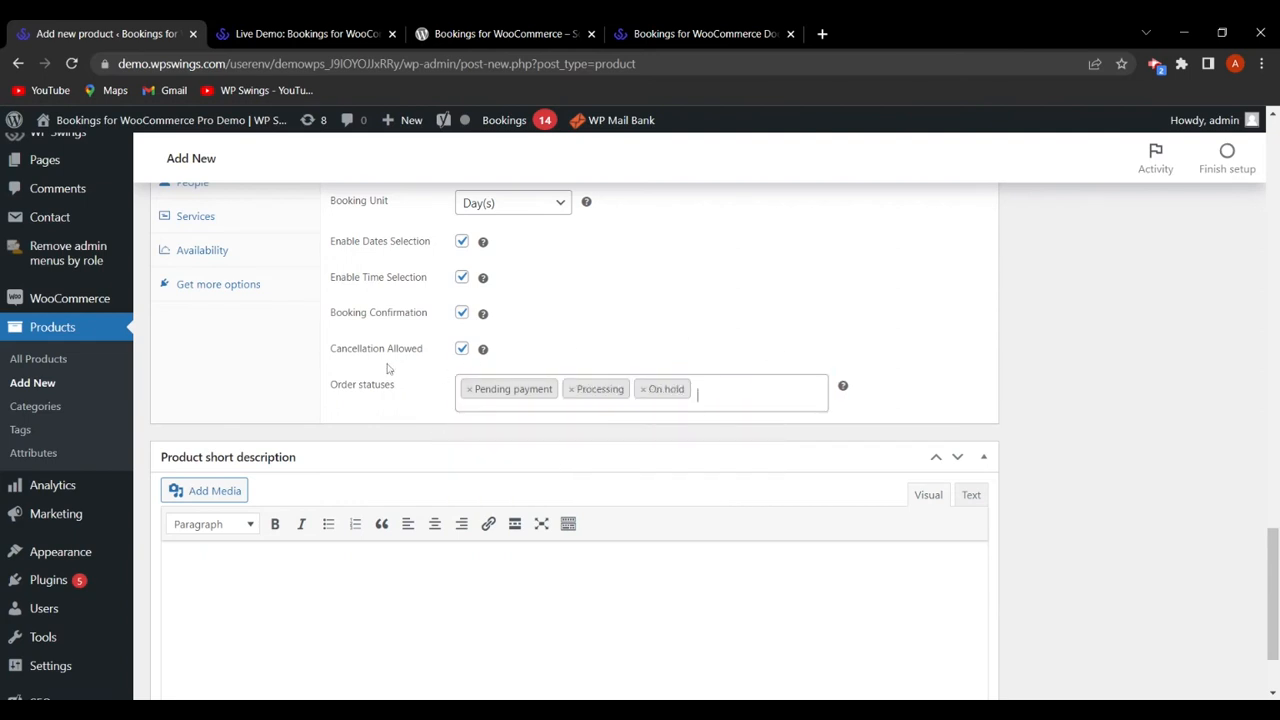
Step: Set the product's booking unit cost to 50 and base cost to 5, applying both per people
{"action": "scroll", "coordinate": [769, 431], "scroll_direction": "up", "scroll_amount": 1}
{"action": "scroll", "coordinate": [671, 449], "scroll_direction": "up", "scroll_amount": 2}
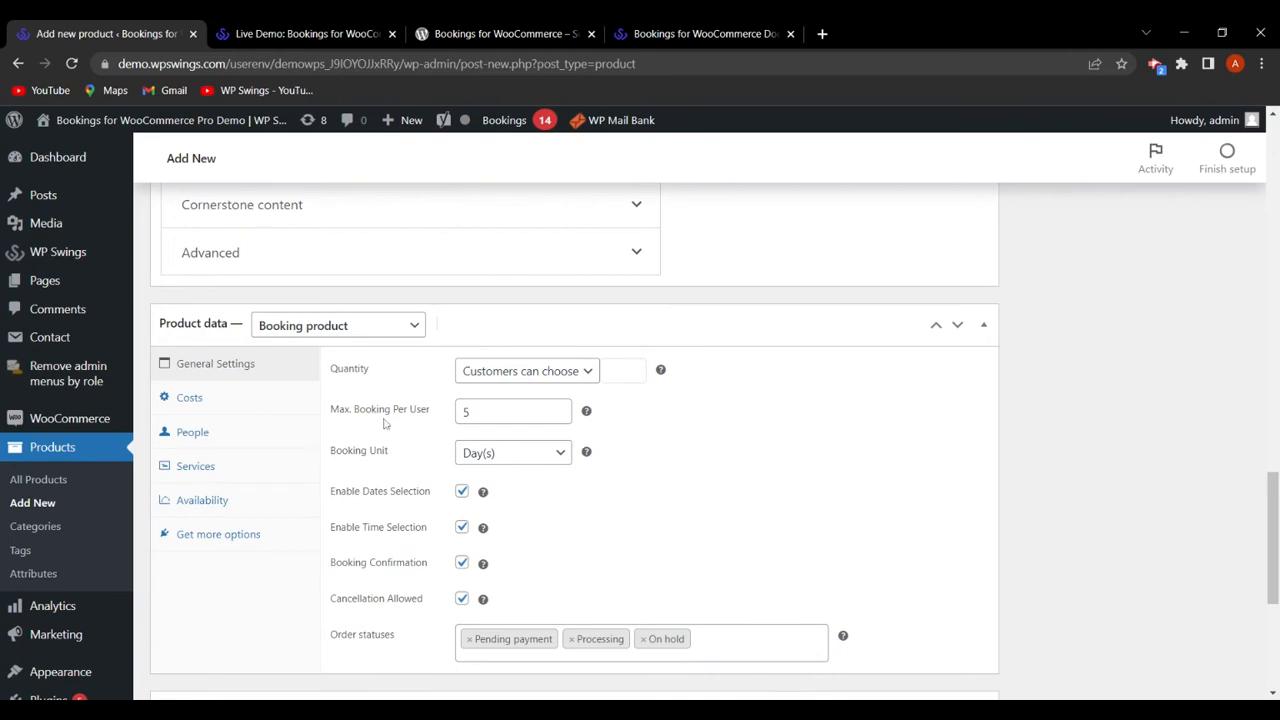
{"action": "left_click", "coordinate": [263, 408]}
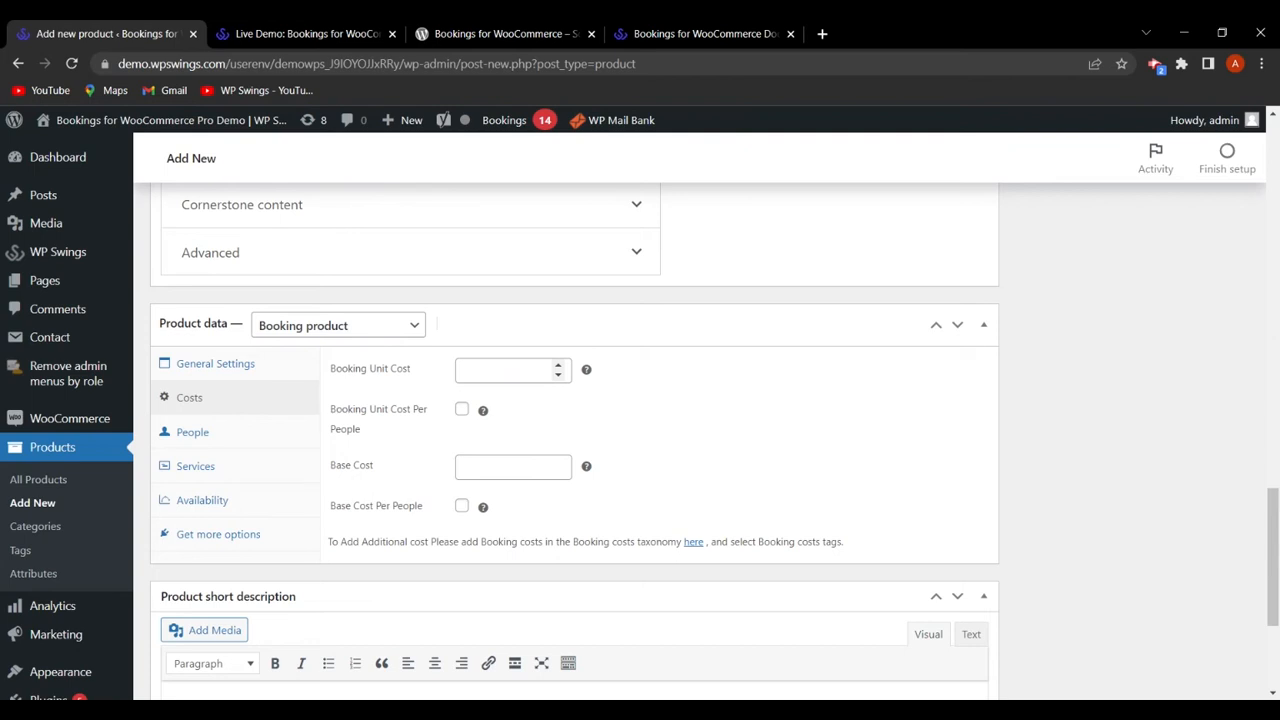
{"action": "left_click", "coordinate": [505, 370]}
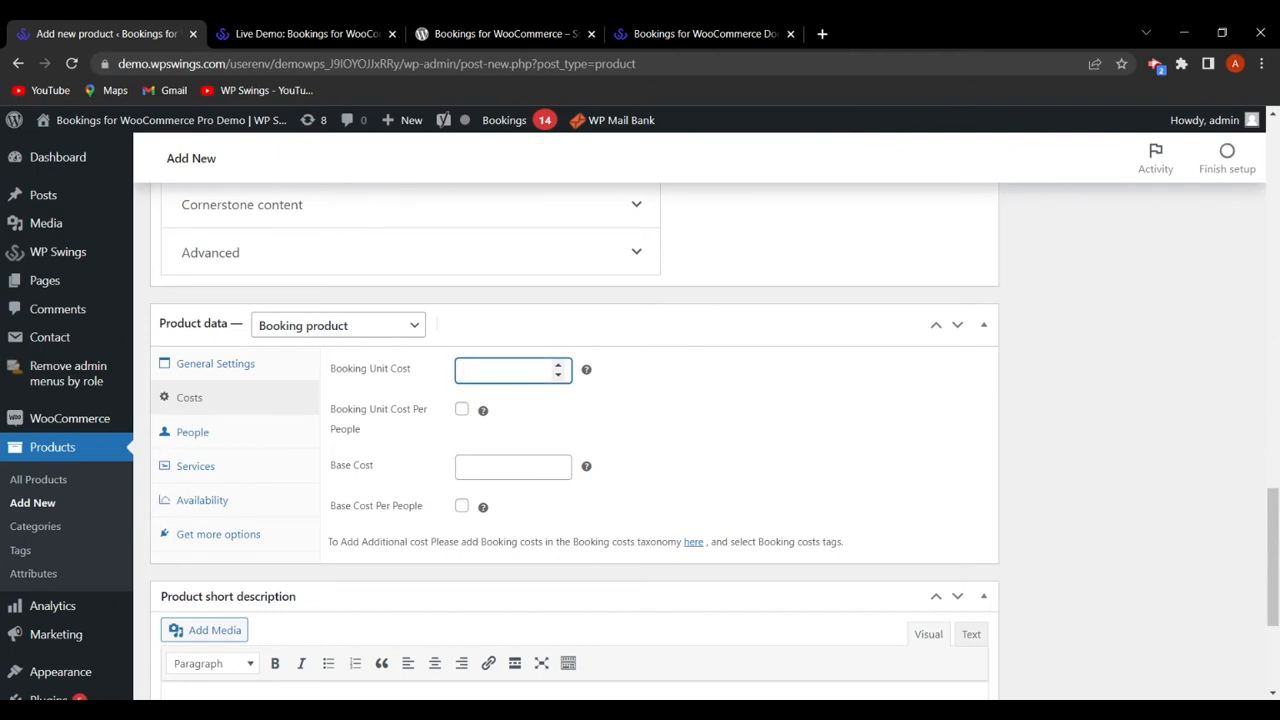
{"action": "type", "text": "50"}
{"action": "left_click", "coordinate": [464, 410]}
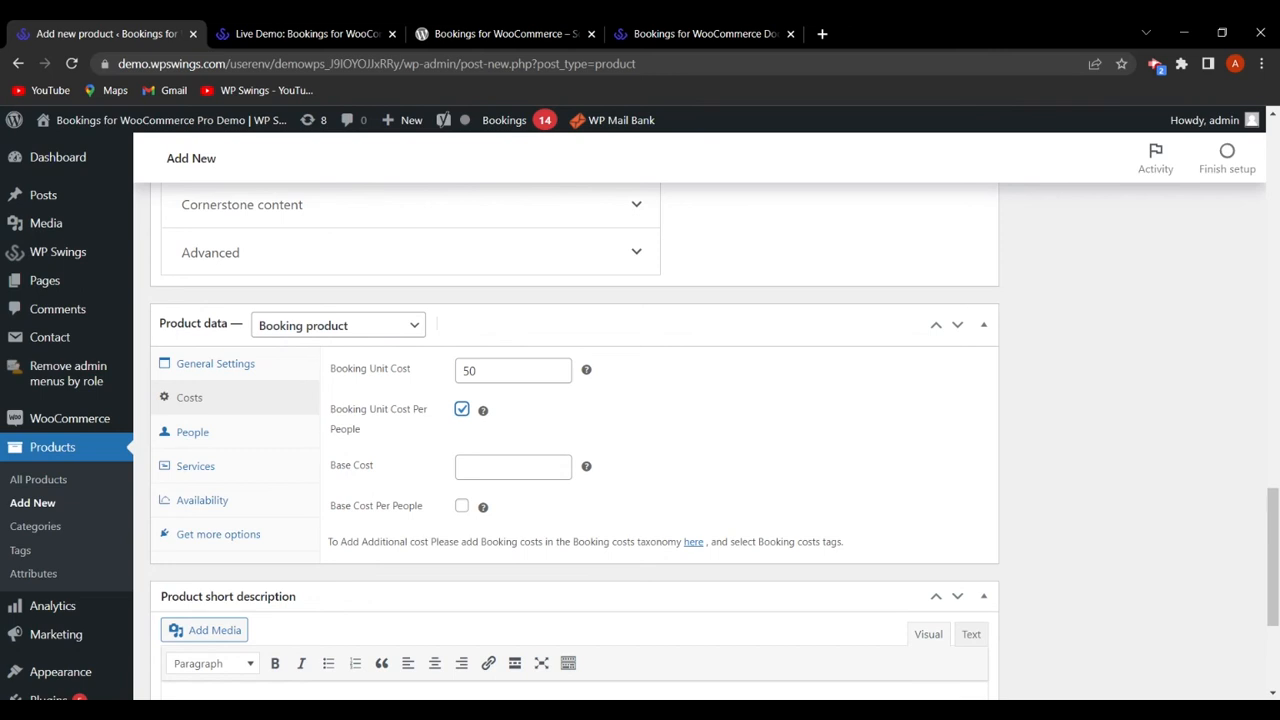
{"action": "left_click", "coordinate": [505, 467]}
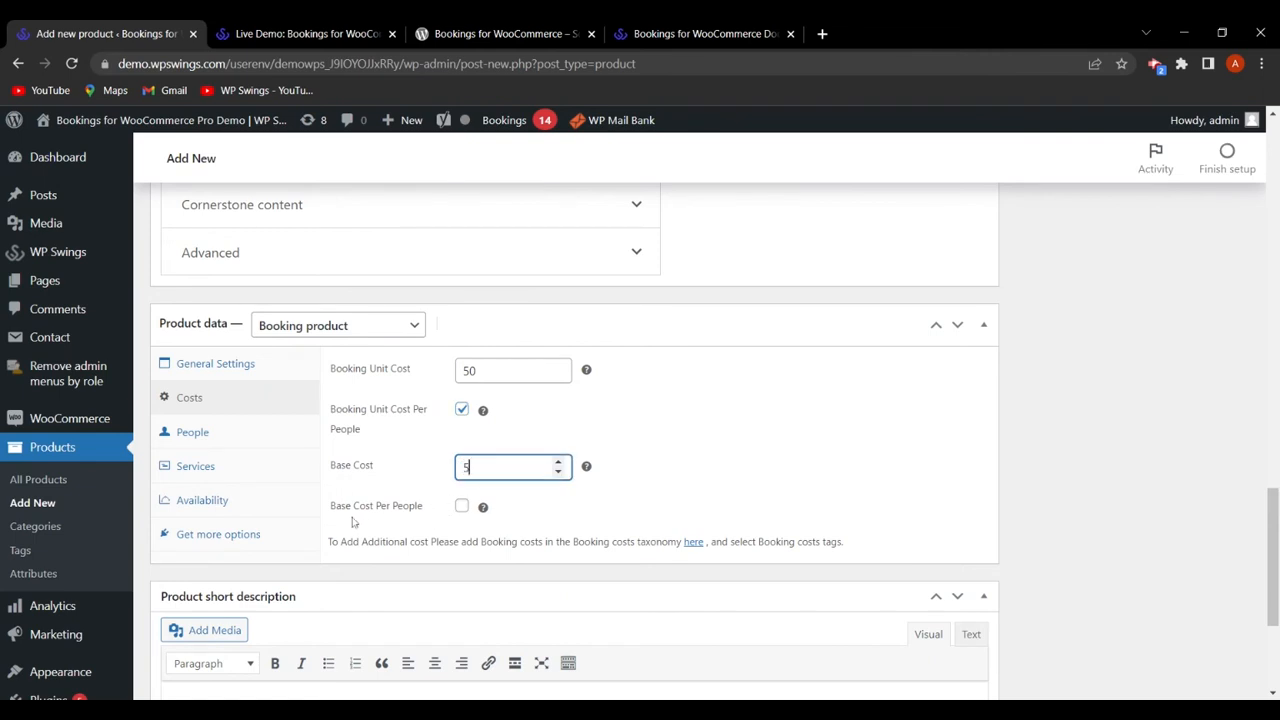
{"action": "left_click", "coordinate": [461, 507]}
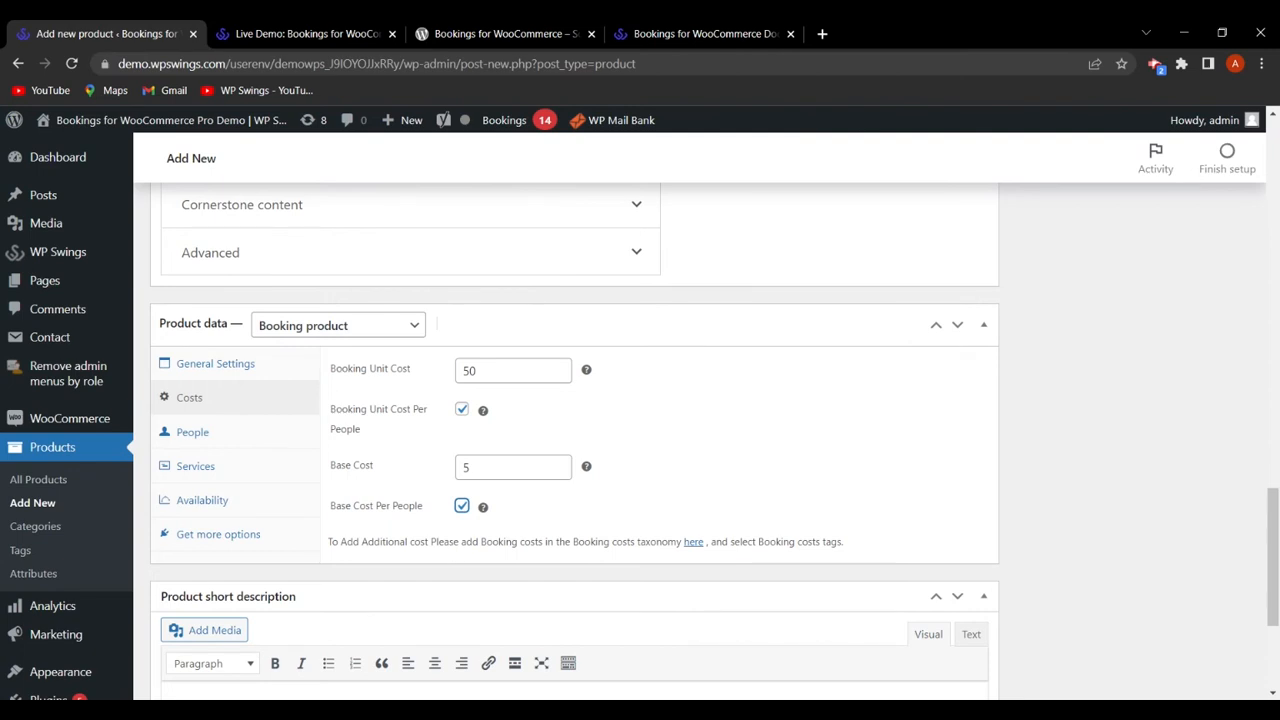
Step: Enable the people option with a minimum of 1 and a maximum of 6 people
{"action": "left_click", "coordinate": [231, 438]}
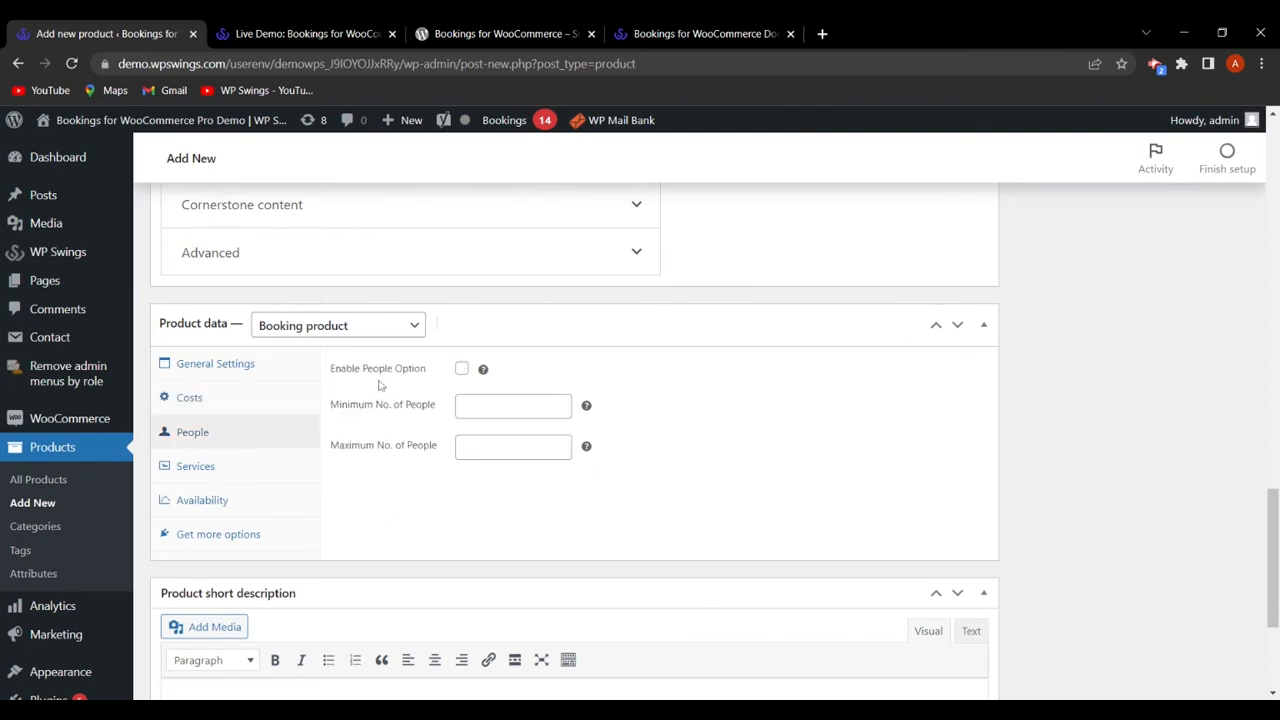
{"action": "left_click", "coordinate": [462, 369]}
{"action": "left_click", "coordinate": [505, 405]}
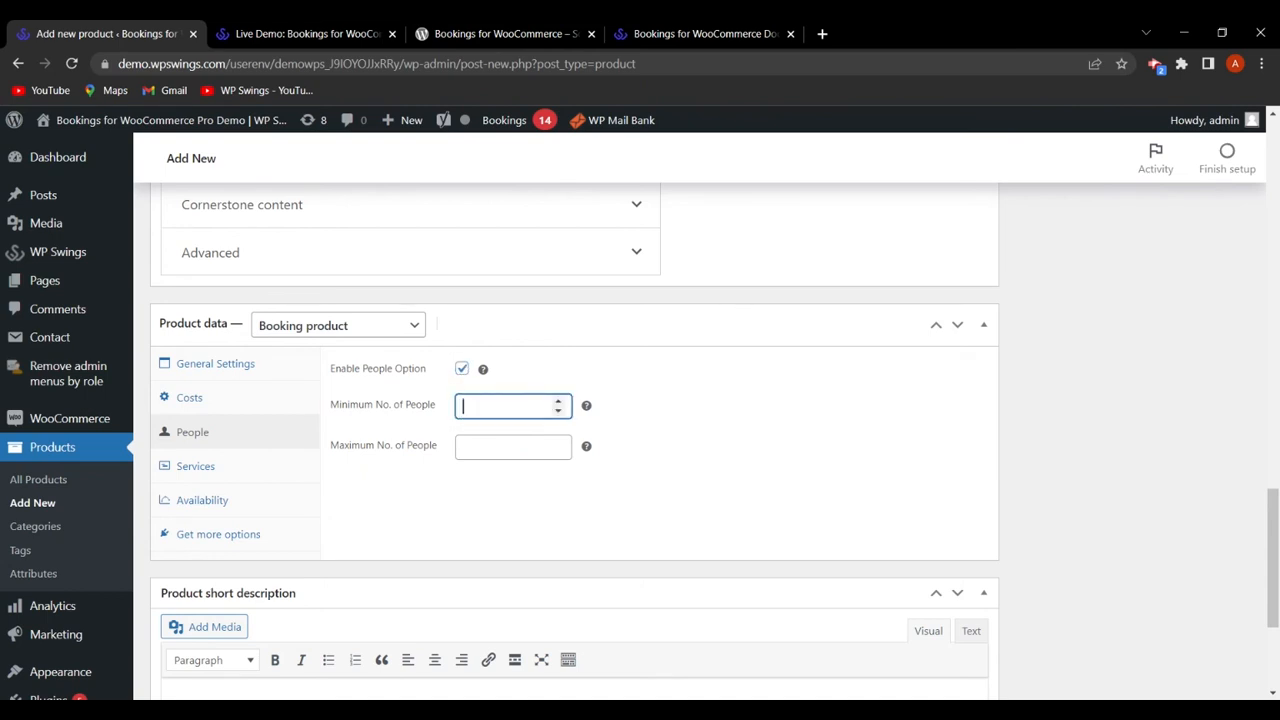
{"action": "left_click", "coordinate": [500, 446]}
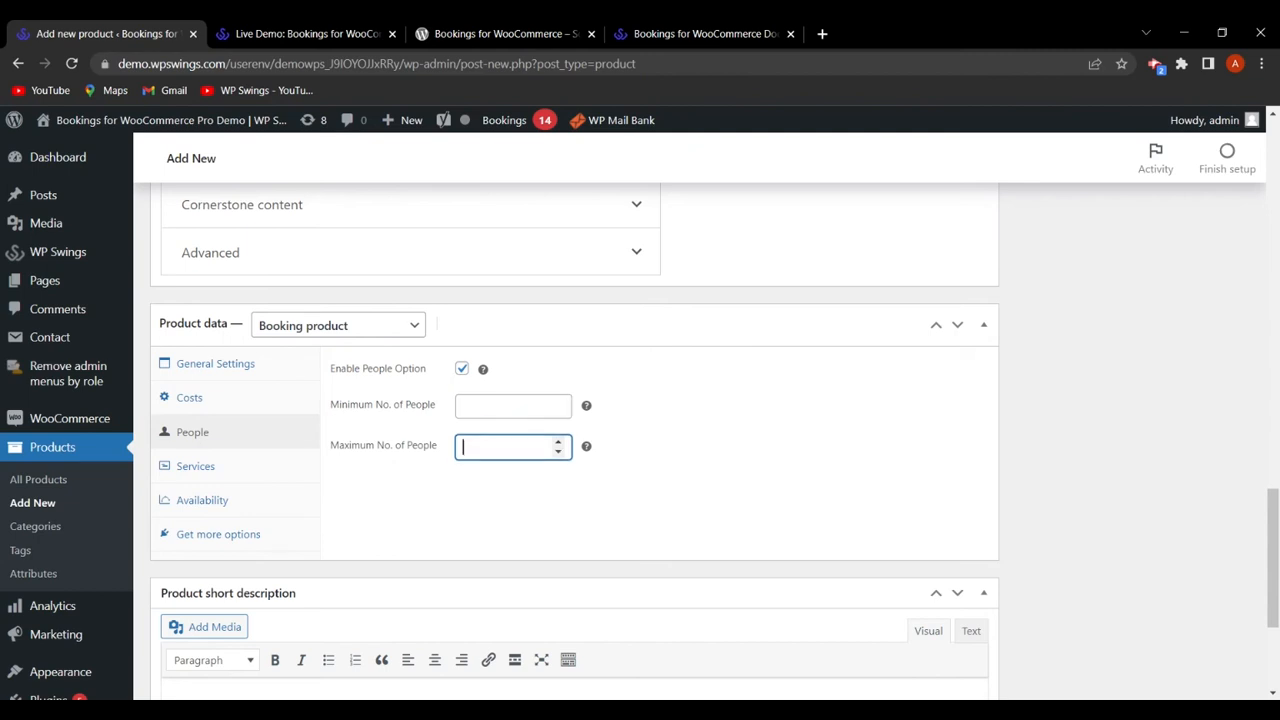
{"action": "left_click", "coordinate": [503, 406]}
{"action": "type", "text": "1"}
{"action": "left_click", "coordinate": [504, 446]}
{"action": "left_click", "coordinate": [690, 454]}
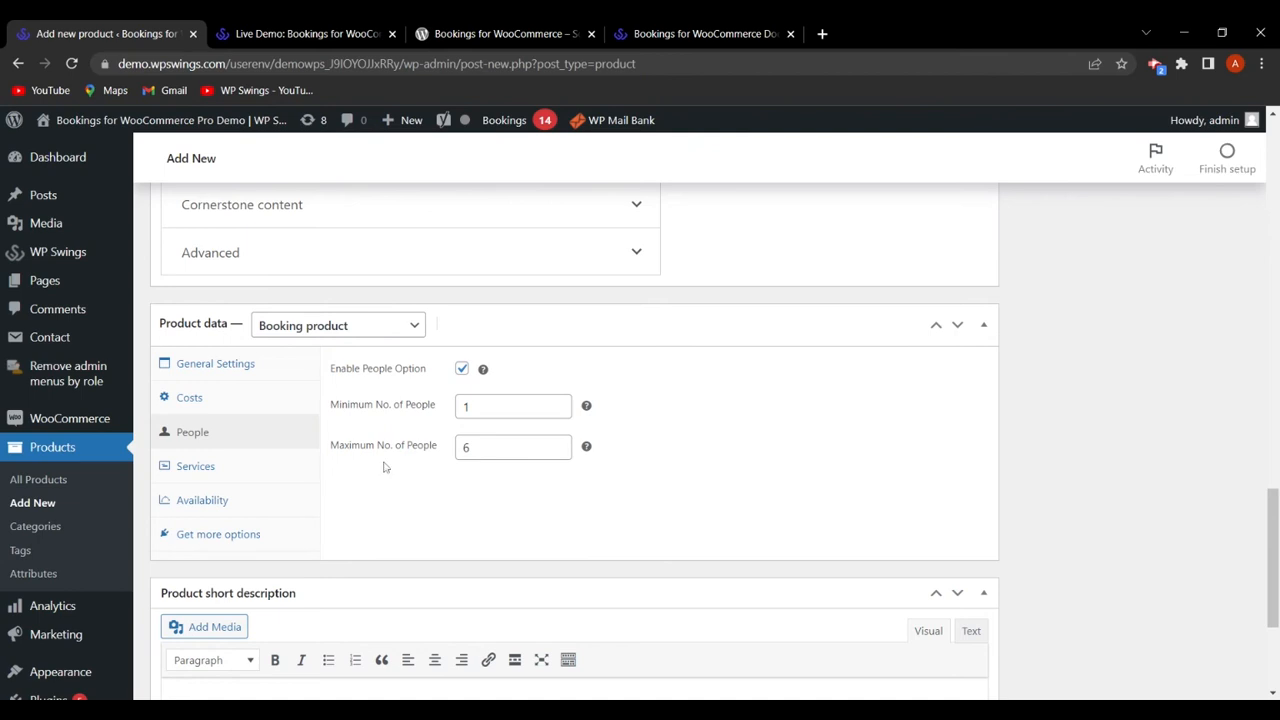
Step: Enable extra services for the booking product and open its availability settings
{"action": "scroll", "coordinate": [845, 377], "scroll_direction": "down", "scroll_amount": 1}
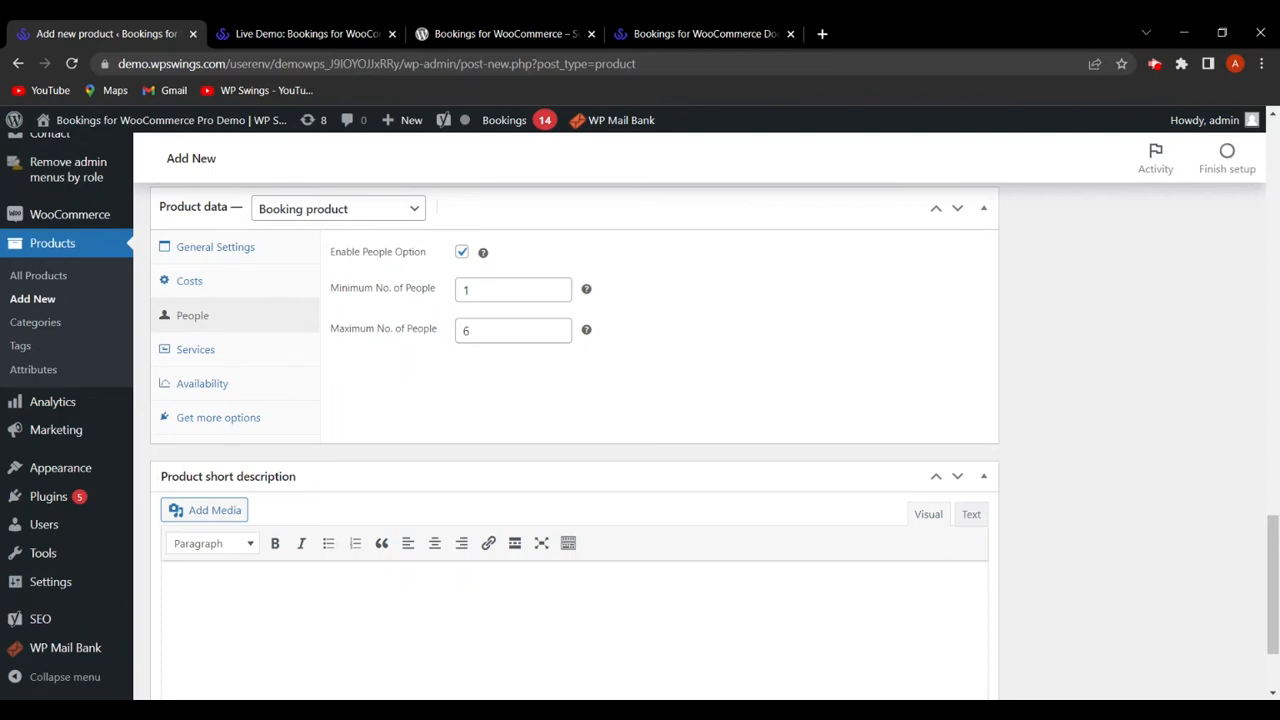
{"action": "left_click", "coordinate": [225, 358]}
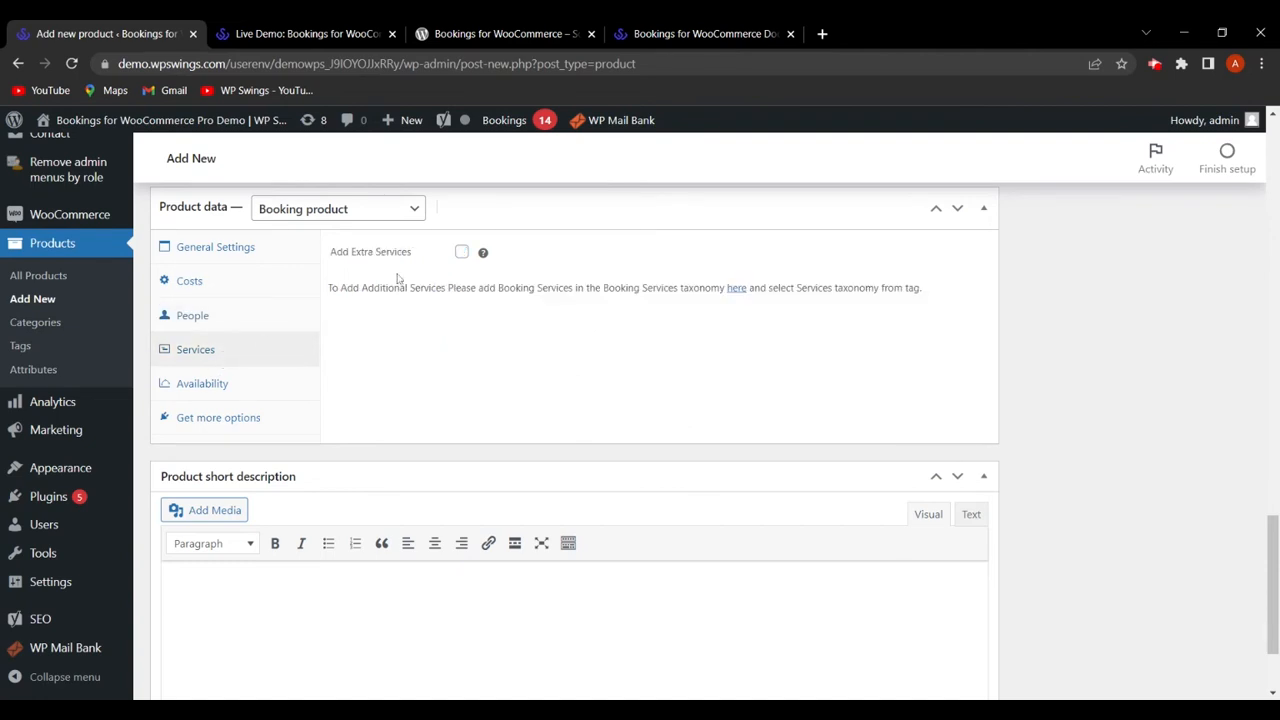
{"action": "left_click", "coordinate": [462, 253]}
{"action": "left_click", "coordinate": [225, 390]}
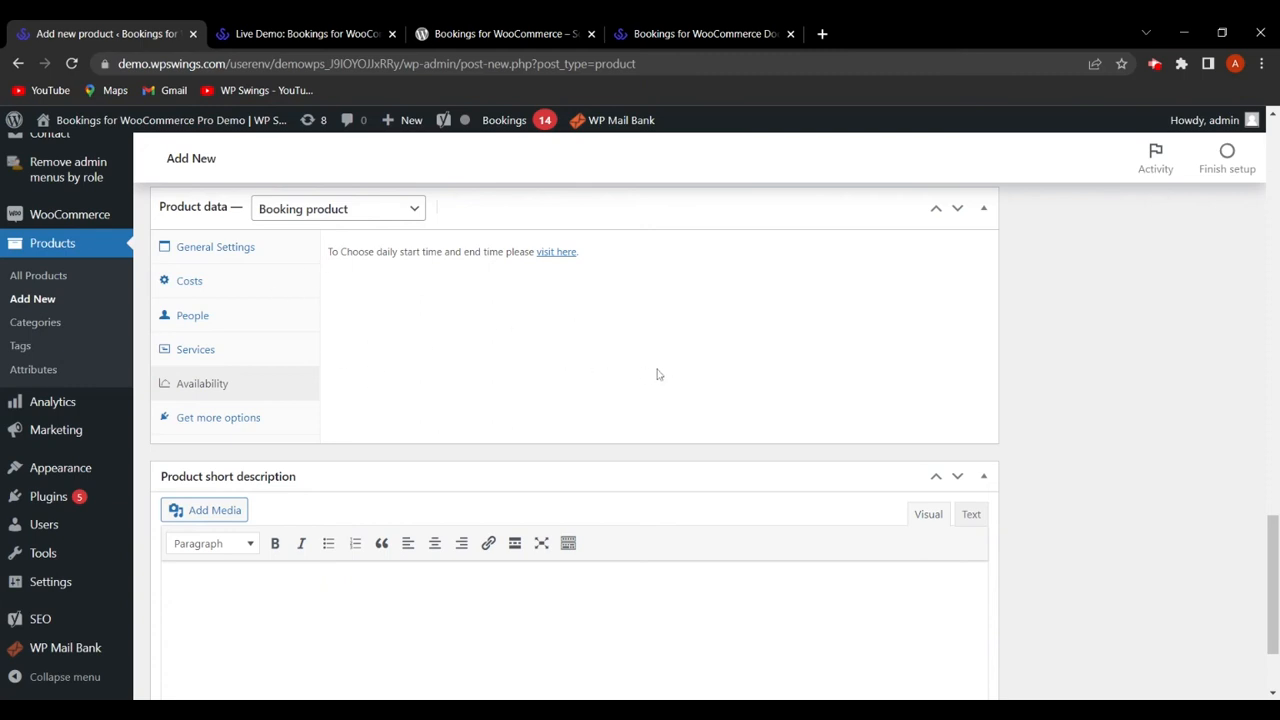
Step: Assign the existing WiFi tag to the product's Additional Services
{"action": "scroll", "coordinate": [968, 480], "scroll_direction": "up", "scroll_amount": 10}
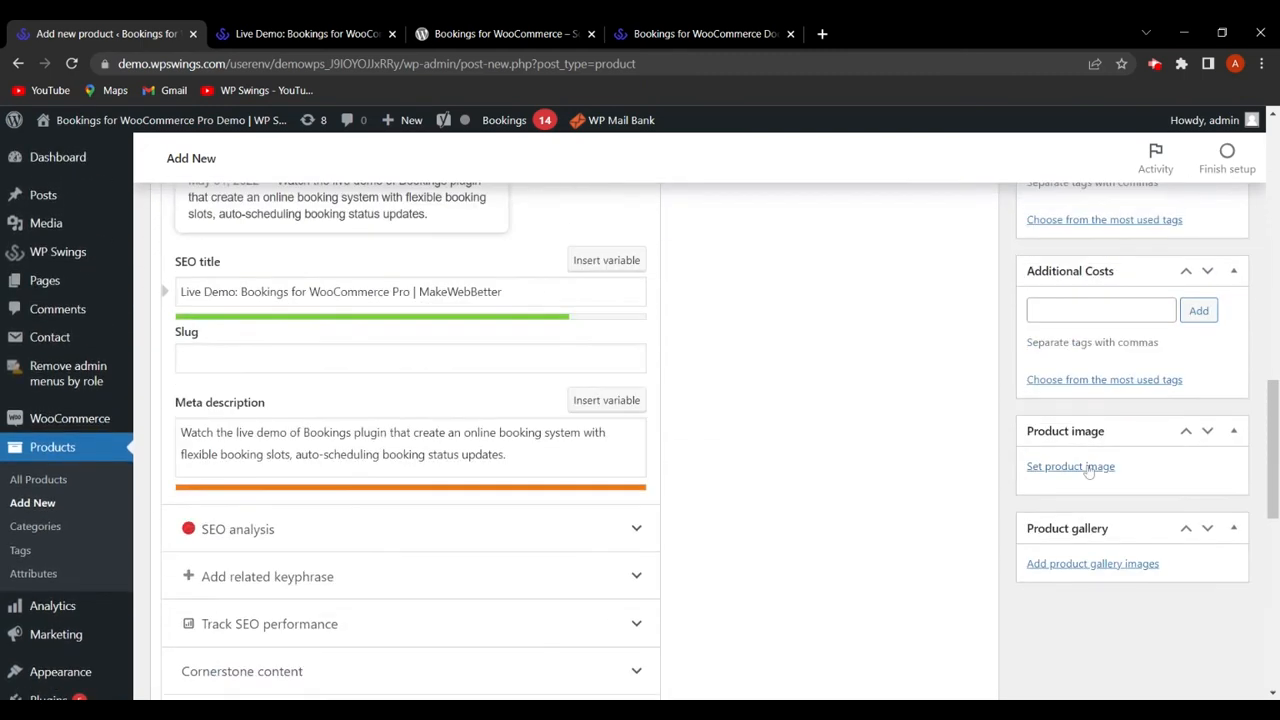
{"action": "scroll", "coordinate": [1100, 365], "scroll_direction": "up", "scroll_amount": 2}
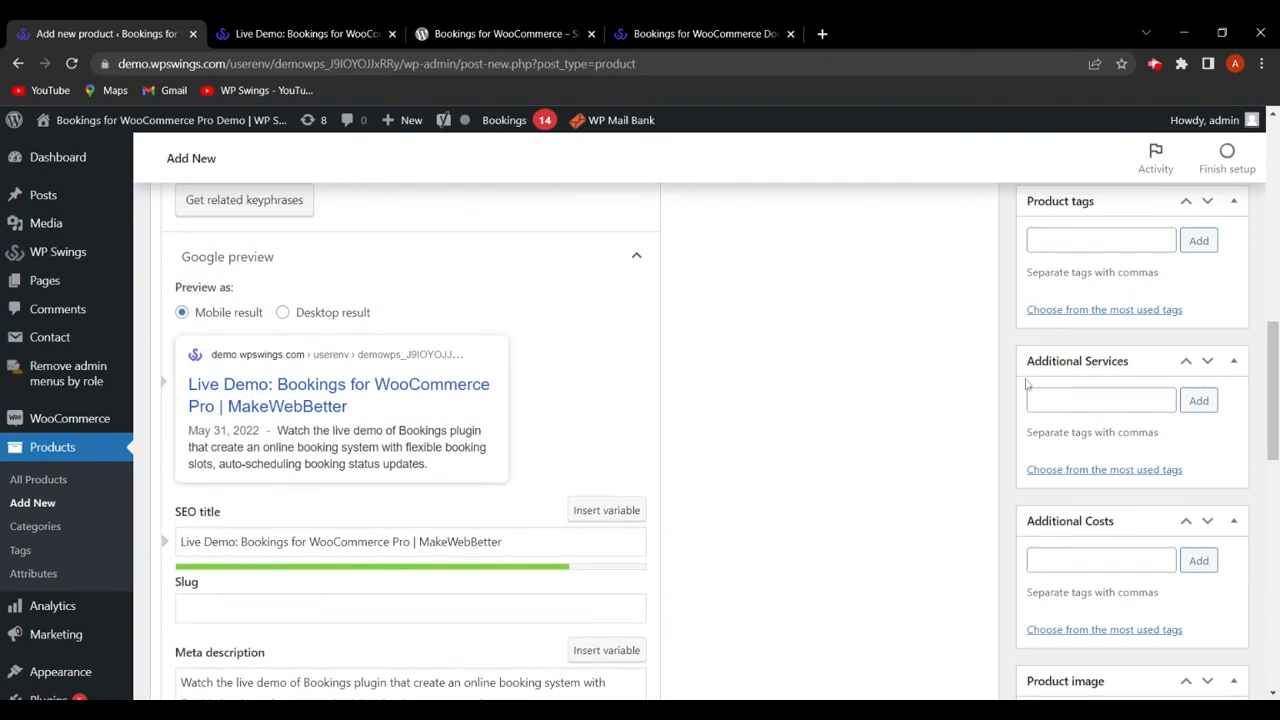
{"action": "scroll", "coordinate": [760, 385], "scroll_direction": "up", "scroll_amount": 1}
{"action": "scroll", "coordinate": [910, 402], "scroll_direction": "down", "scroll_amount": 2}
{"action": "left_click", "coordinate": [1101, 317]}
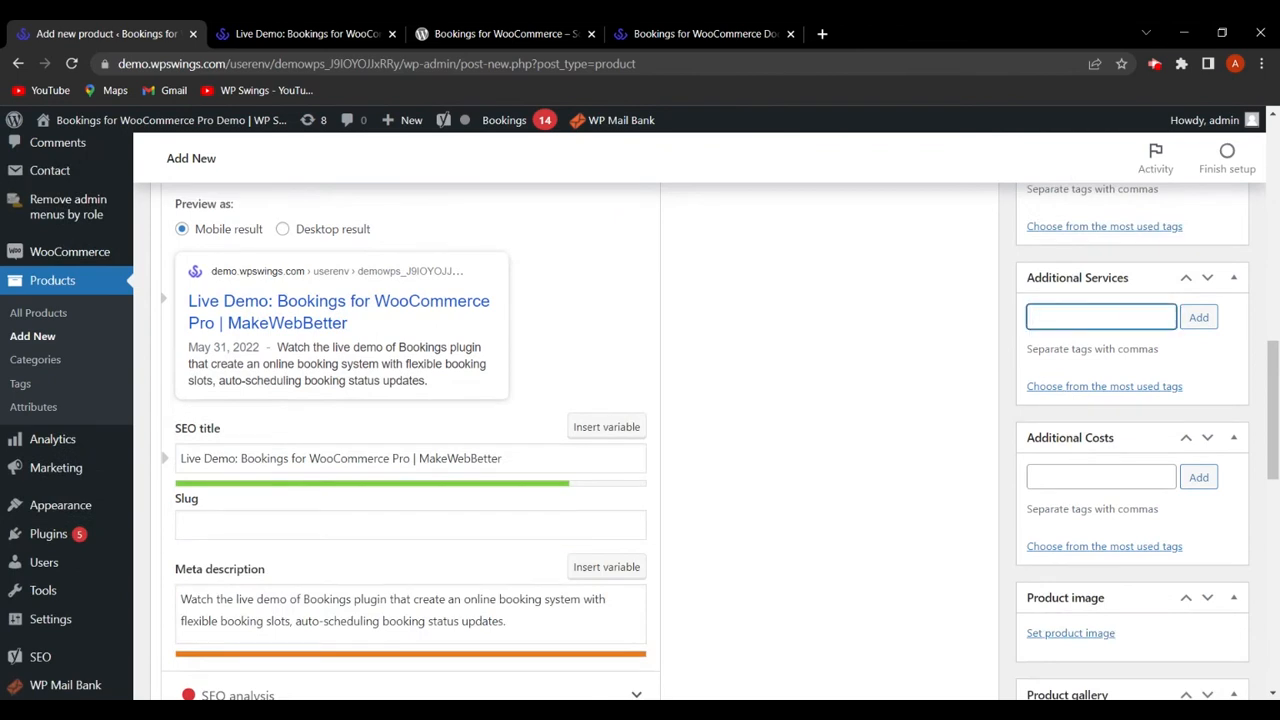
{"action": "type", "text": "wifi"}
{"action": "left_click", "coordinate": [1082, 343]}
{"action": "left_click", "coordinate": [1199, 318]}
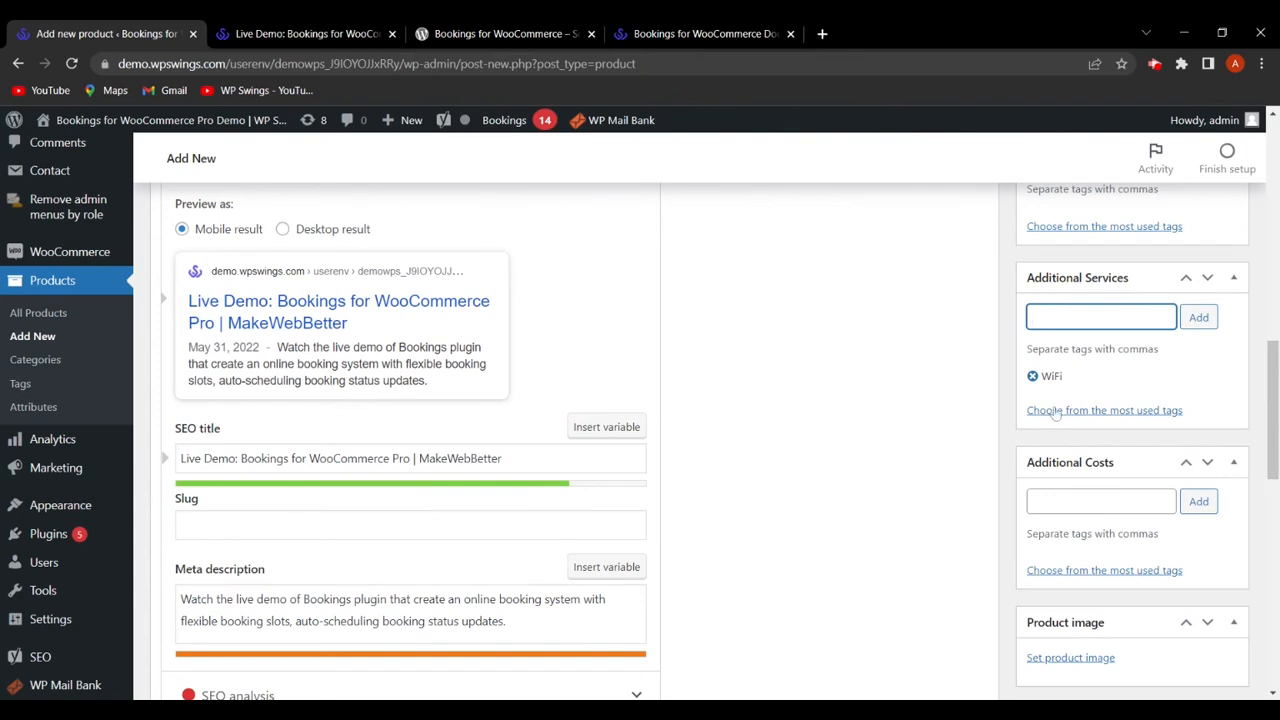
Step: Assign the existing Car Rental tag to the product's Additional Costs
{"action": "scroll", "coordinate": [1075, 360], "scroll_direction": "down", "scroll_amount": 2}
{"action": "left_click", "coordinate": [1101, 335]}
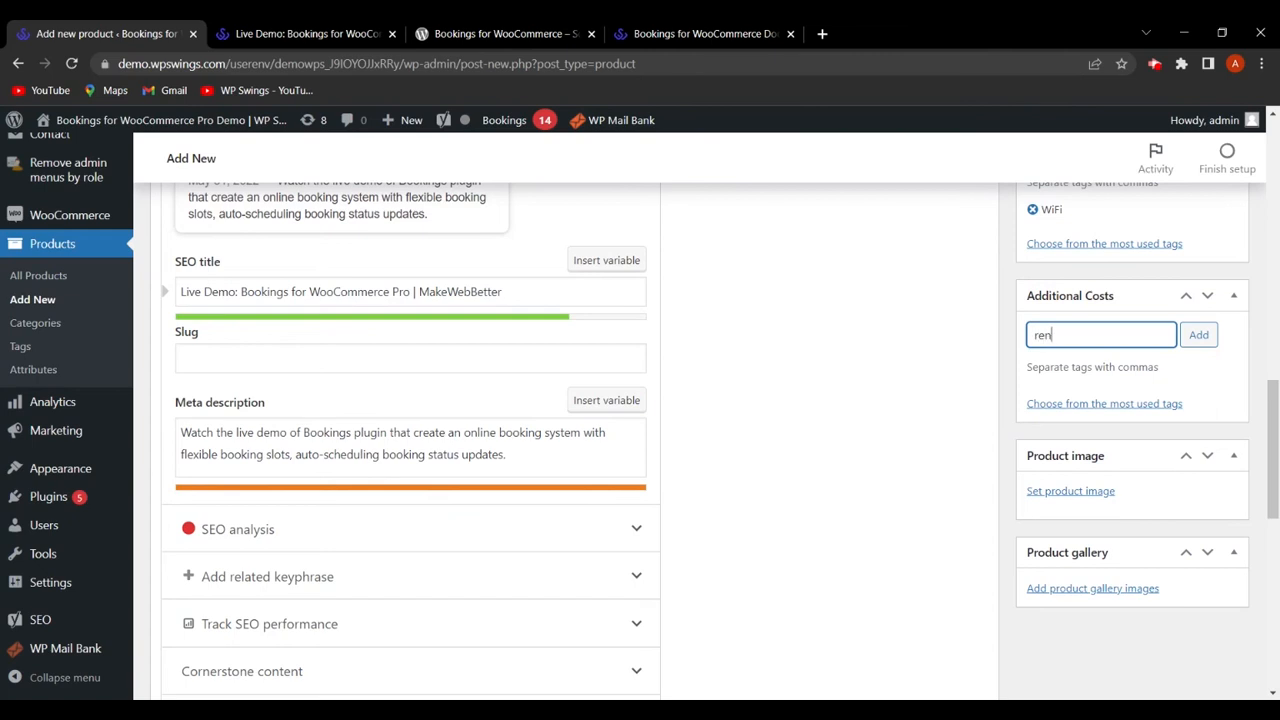
{"action": "type", "text": "rental"}
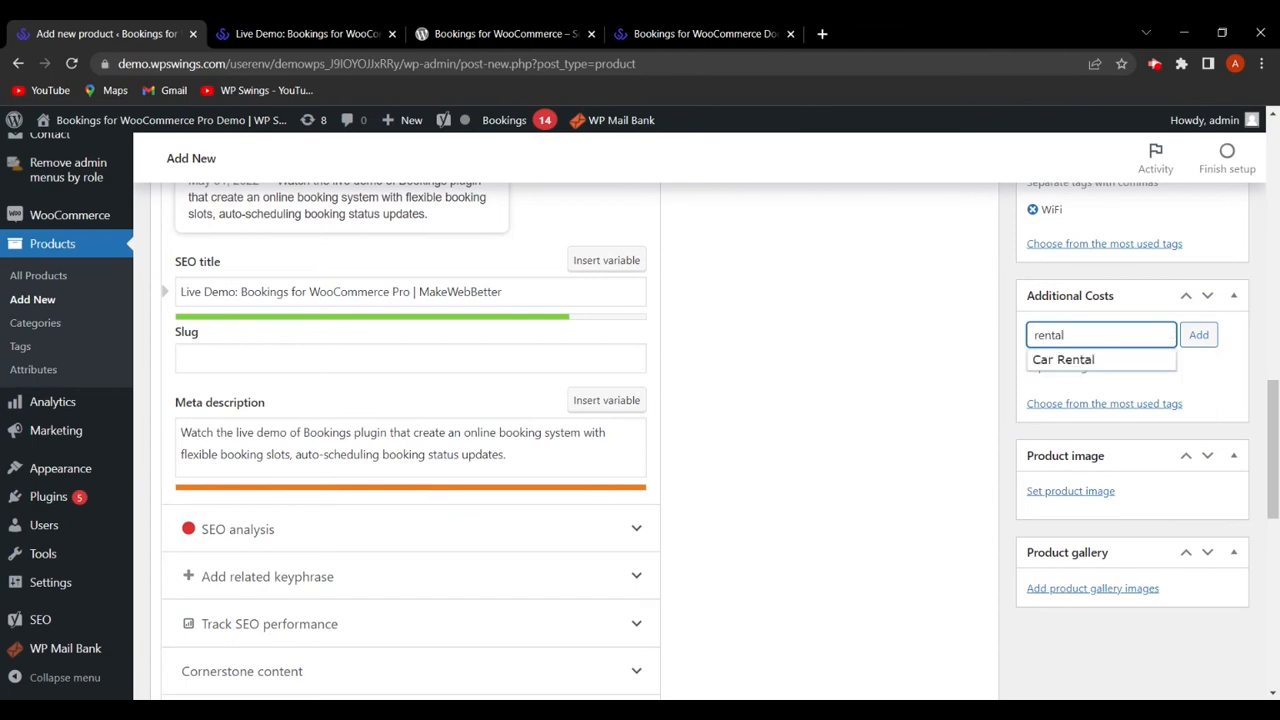
{"action": "left_click", "coordinate": [1100, 360]}
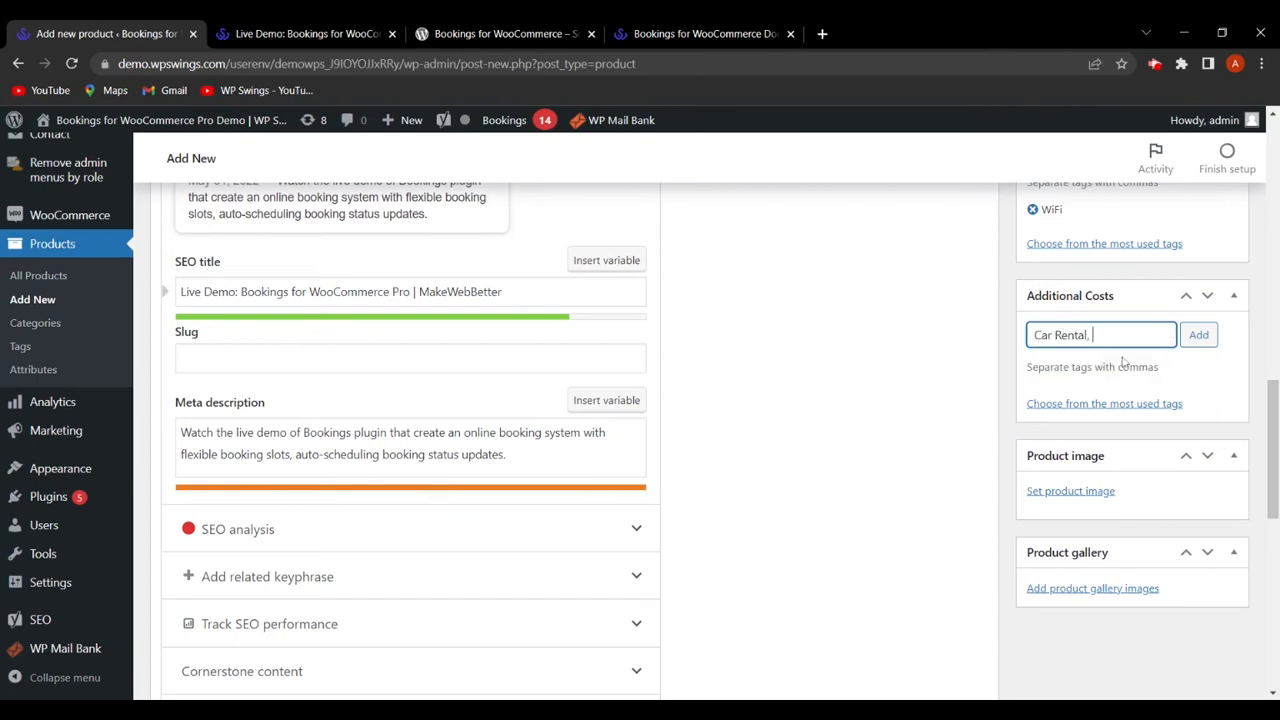
{"action": "left_click", "coordinate": [1199, 338]}
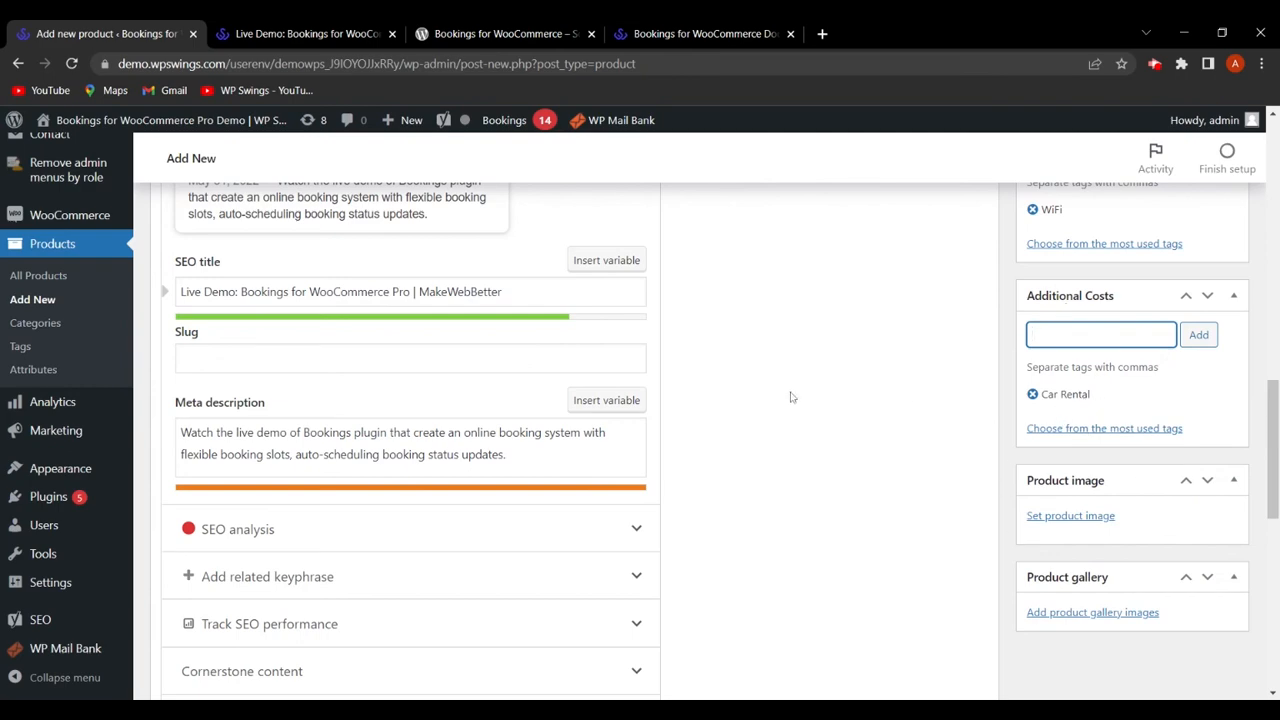
Step: Assign the Hotel Lineage product to the booking category
{"action": "scroll", "coordinate": [832, 390], "scroll_direction": "up", "scroll_amount": 3}
{"action": "scroll", "coordinate": [862, 388], "scroll_direction": "up", "scroll_amount": 1}
{"action": "scroll", "coordinate": [860, 385], "scroll_direction": "down", "scroll_amount": 4}
{"action": "scroll", "coordinate": [860, 383], "scroll_direction": "up", "scroll_amount": 4}
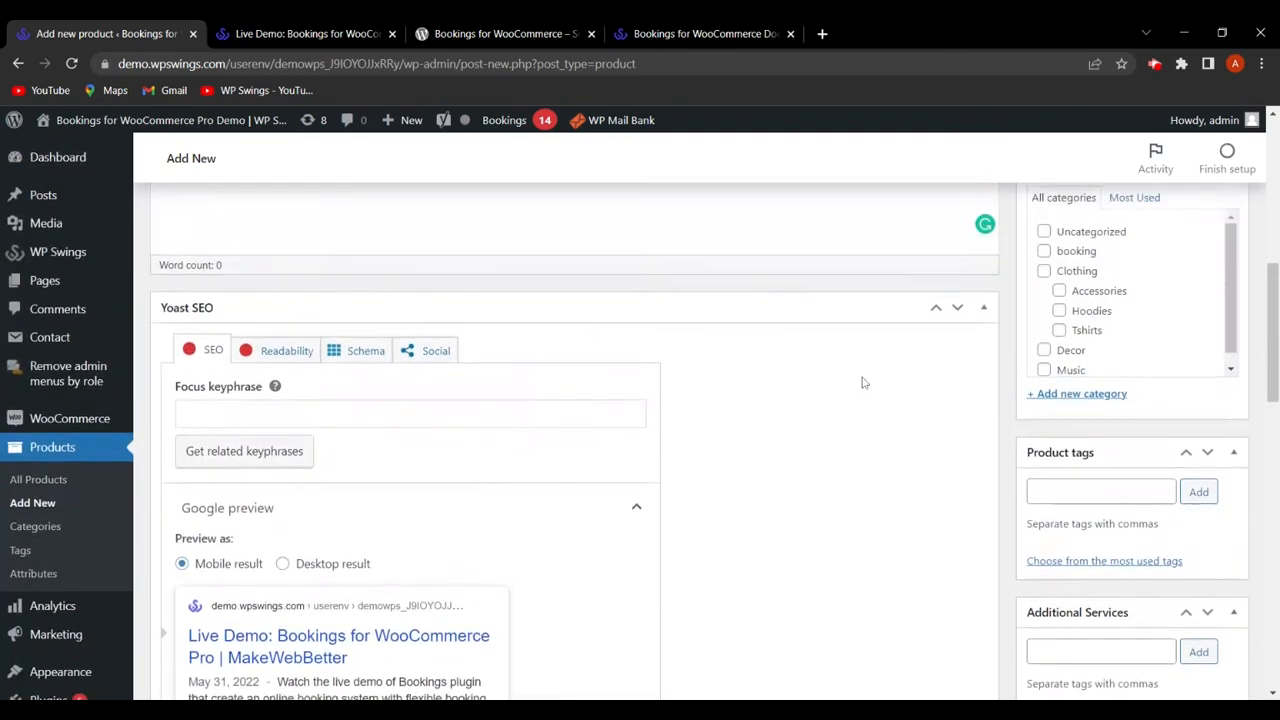
{"action": "scroll", "coordinate": [863, 383], "scroll_direction": "up", "scroll_amount": 1}
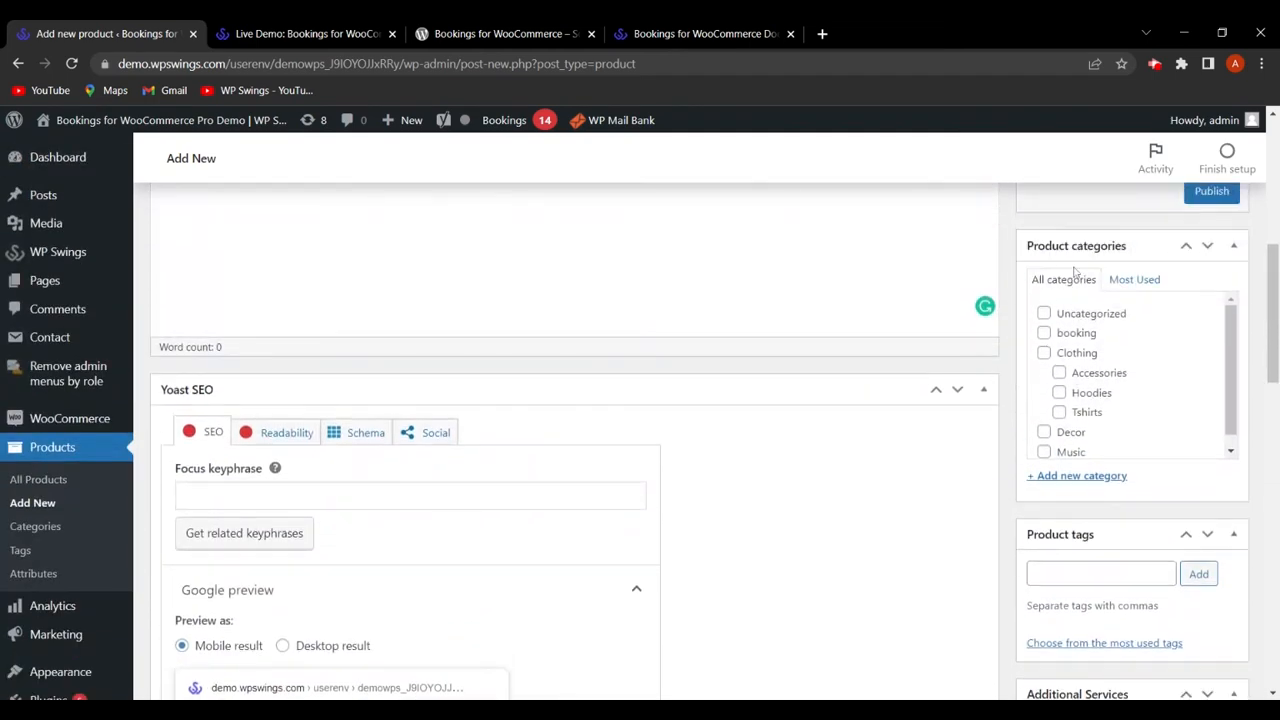
{"action": "left_click", "coordinate": [1044, 334]}
Step: Set the hotel reception illustration as the product image and publish the Hotel Lineage product
{"action": "scroll", "coordinate": [1155, 510], "scroll_direction": "down", "scroll_amount": 8}
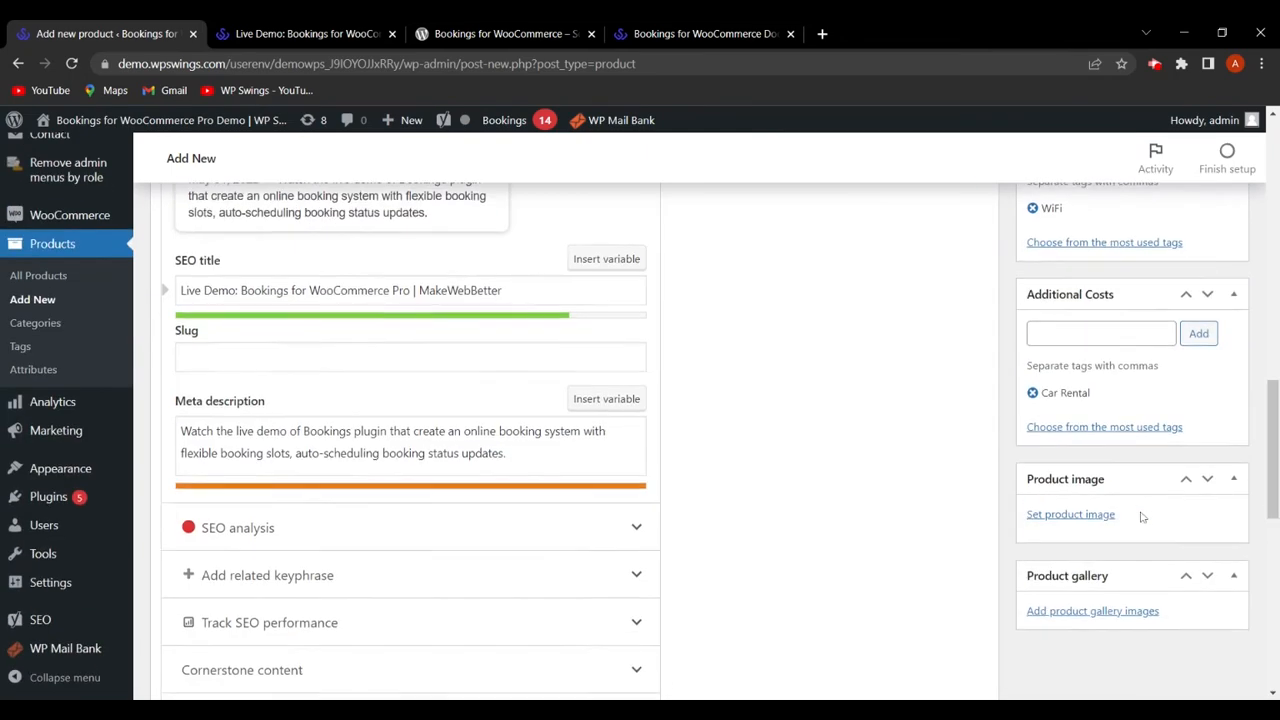
{"action": "left_click", "coordinate": [1070, 266]}
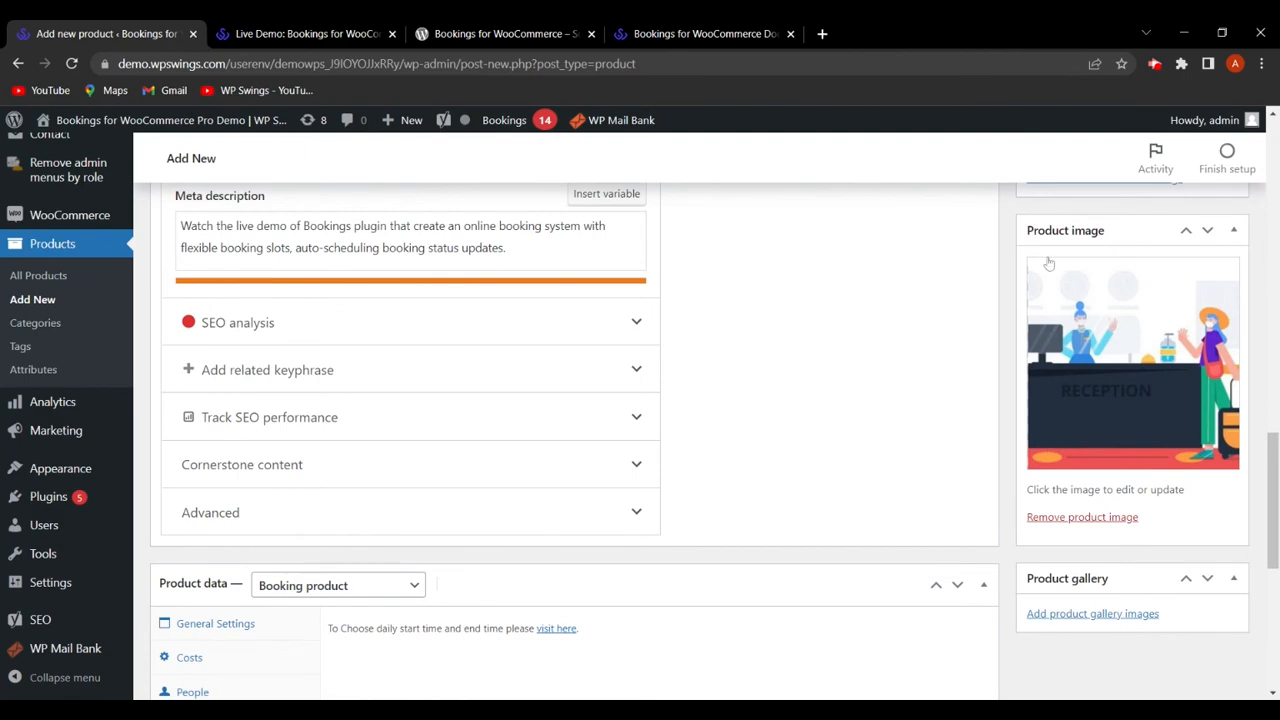
{"action": "scroll", "coordinate": [1082, 390], "scroll_direction": "up", "scroll_amount": 15}
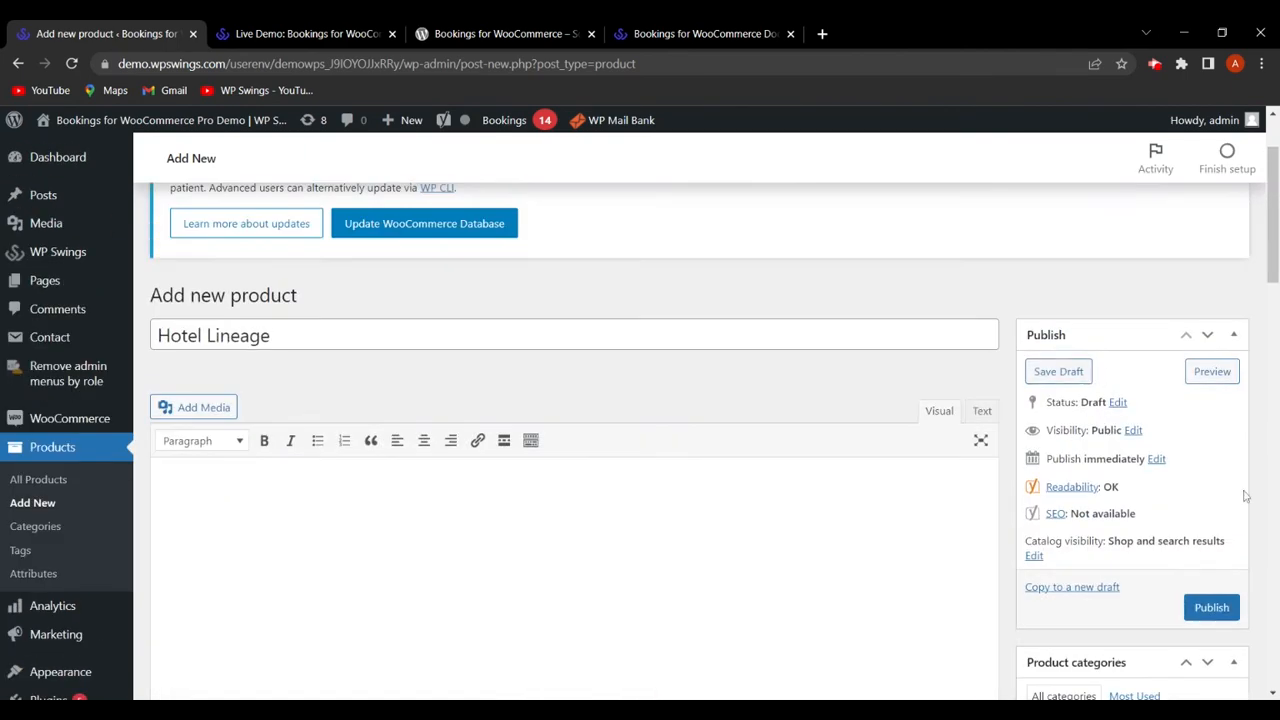
{"action": "left_click", "coordinate": [1211, 608]}
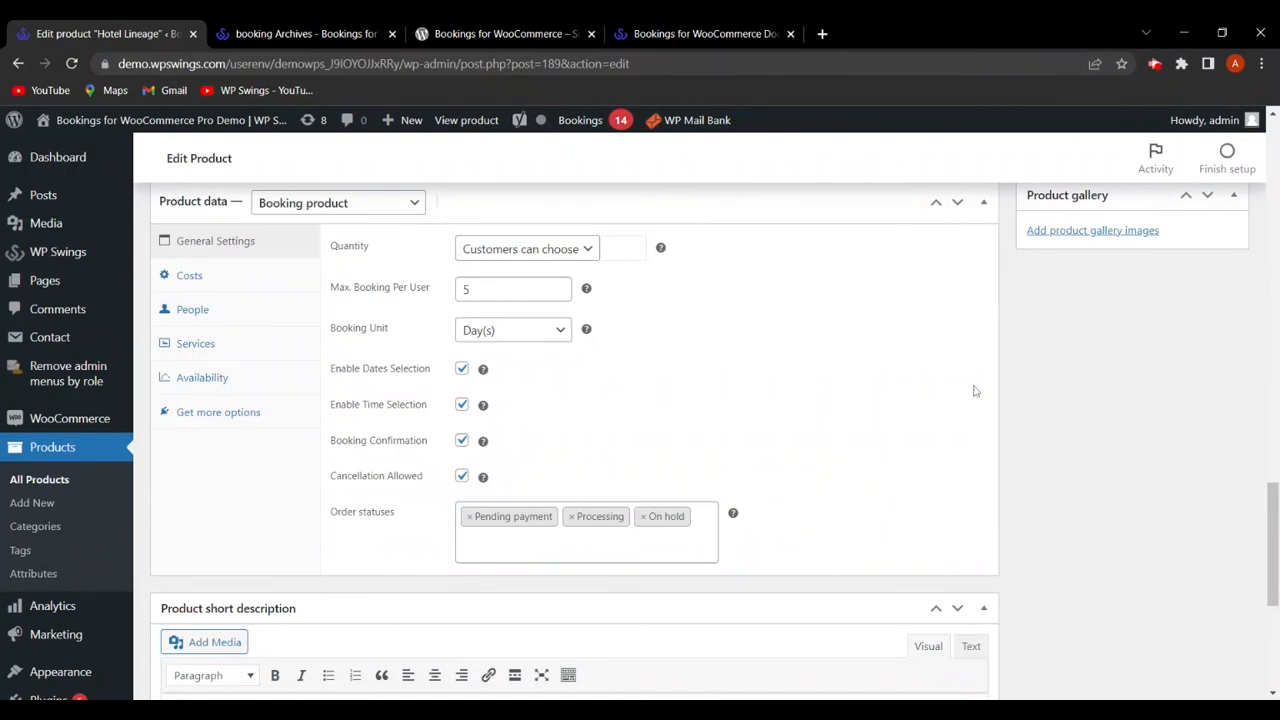
Step: Switch to the storefront's booking category page and open the Hotel Lineage product details
{"action": "left_click", "coordinate": [300, 33]}
{"action": "scroll", "coordinate": [671, 420], "scroll_direction": "down", "scroll_amount": 3}
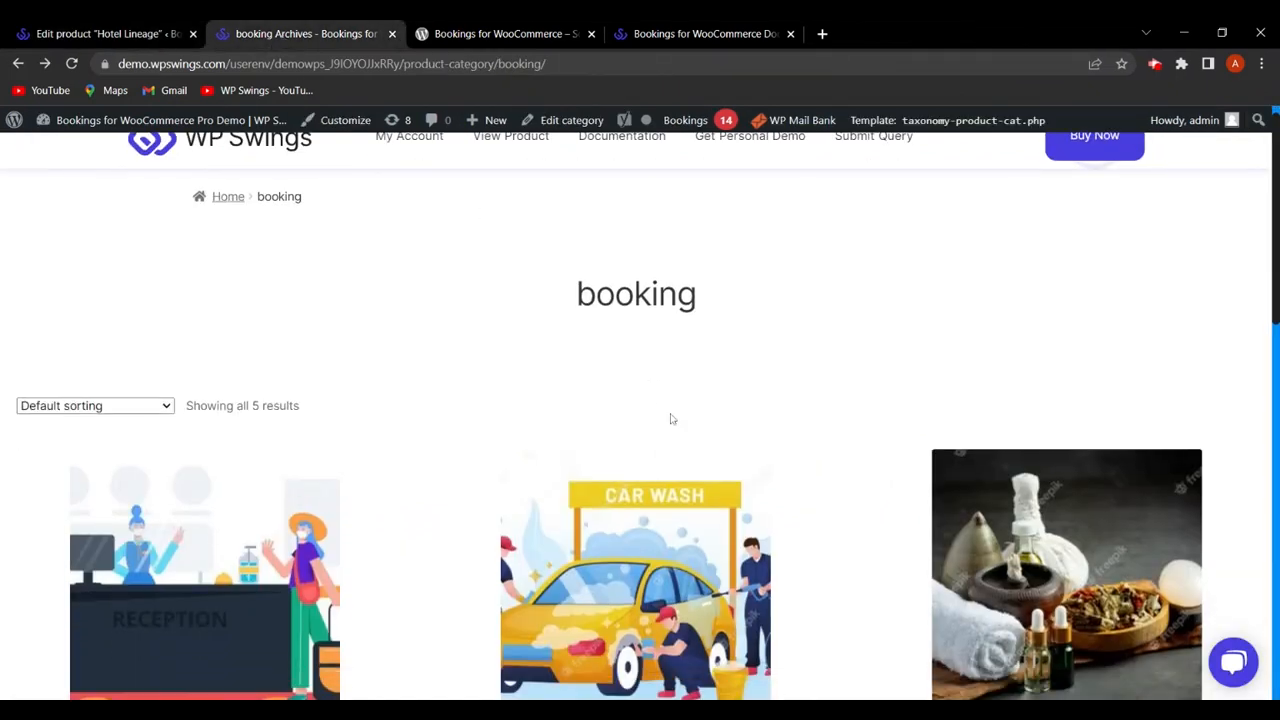
{"action": "scroll", "coordinate": [843, 442], "scroll_direction": "down", "scroll_amount": 3}
{"action": "scroll", "coordinate": [843, 442], "scroll_direction": "down", "scroll_amount": 3}
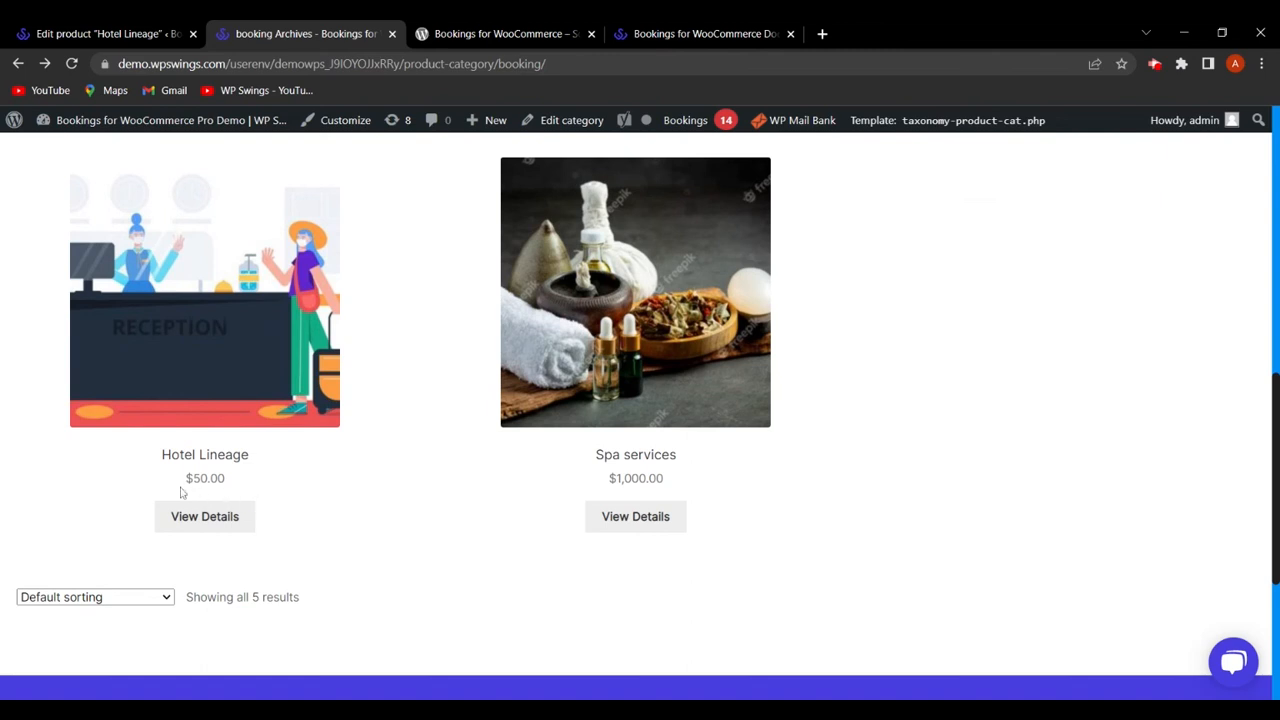
{"action": "left_click", "coordinate": [215, 530]}
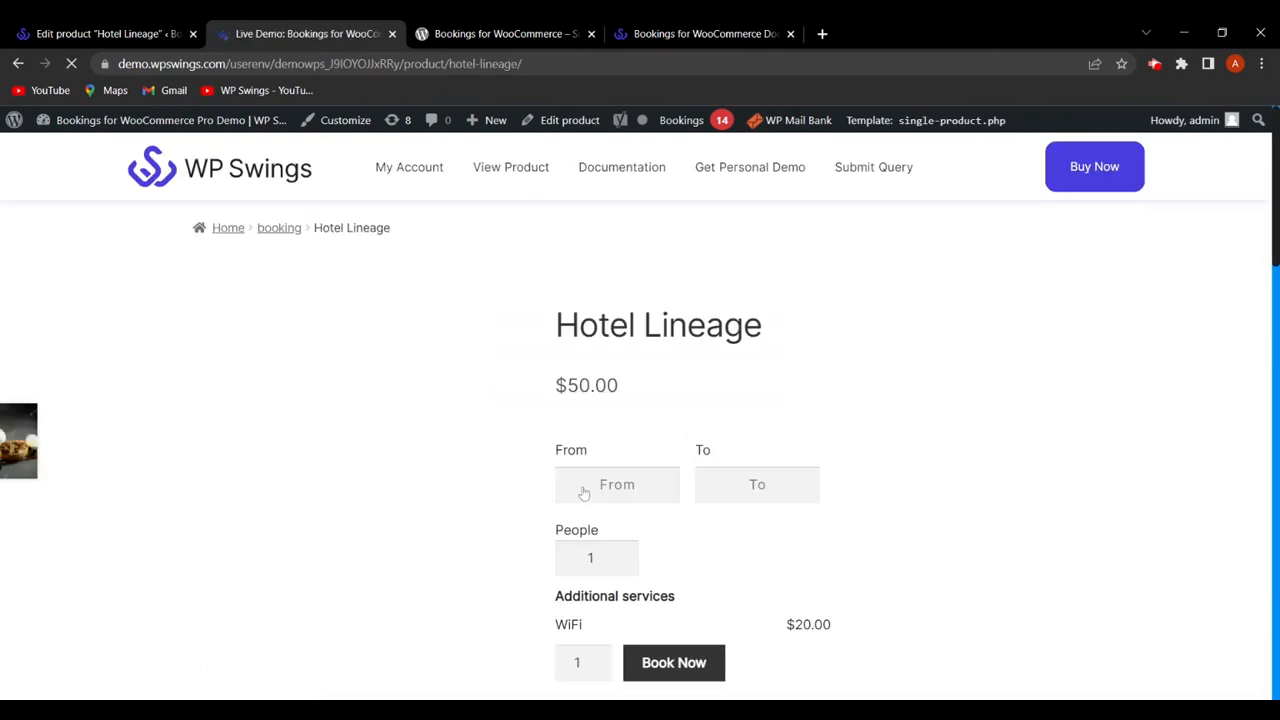
Step: Choose 31-05-2022 as the From date and 01-06-2022 as the To date for the Hotel Lineage booking
{"action": "scroll", "coordinate": [849, 366], "scroll_direction": "down", "scroll_amount": 1}
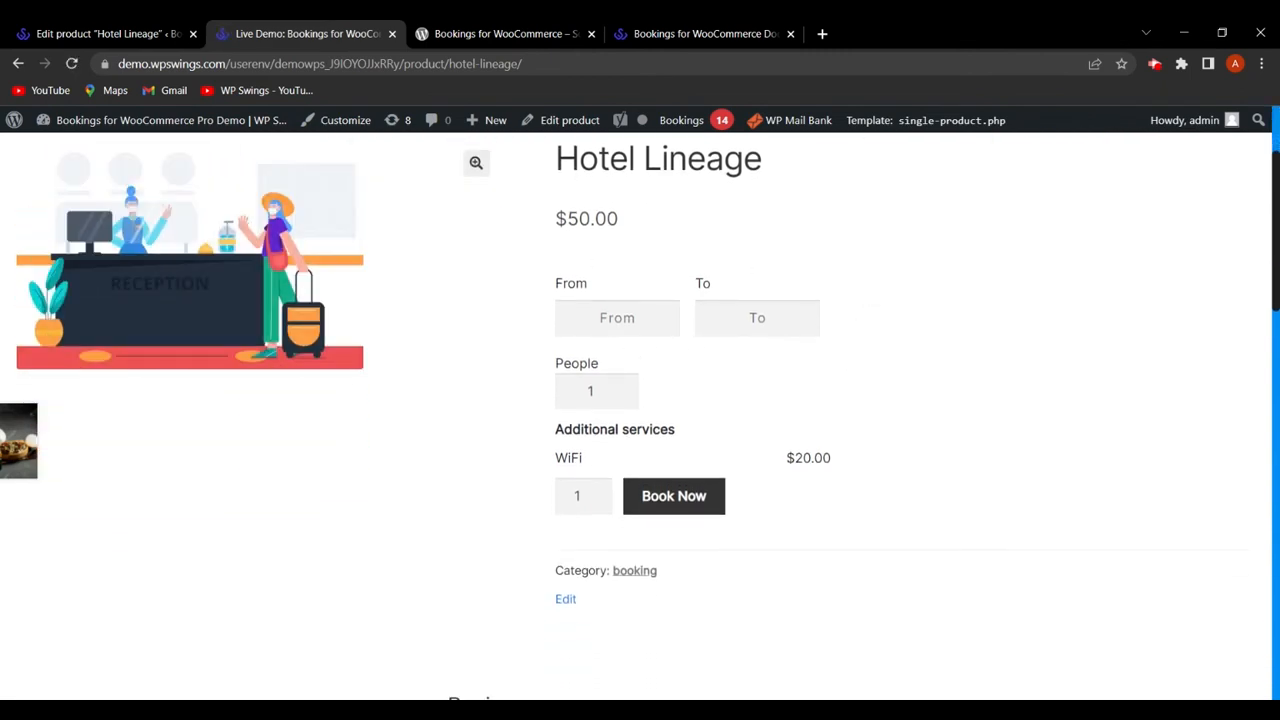
{"action": "left_click", "coordinate": [636, 322]}
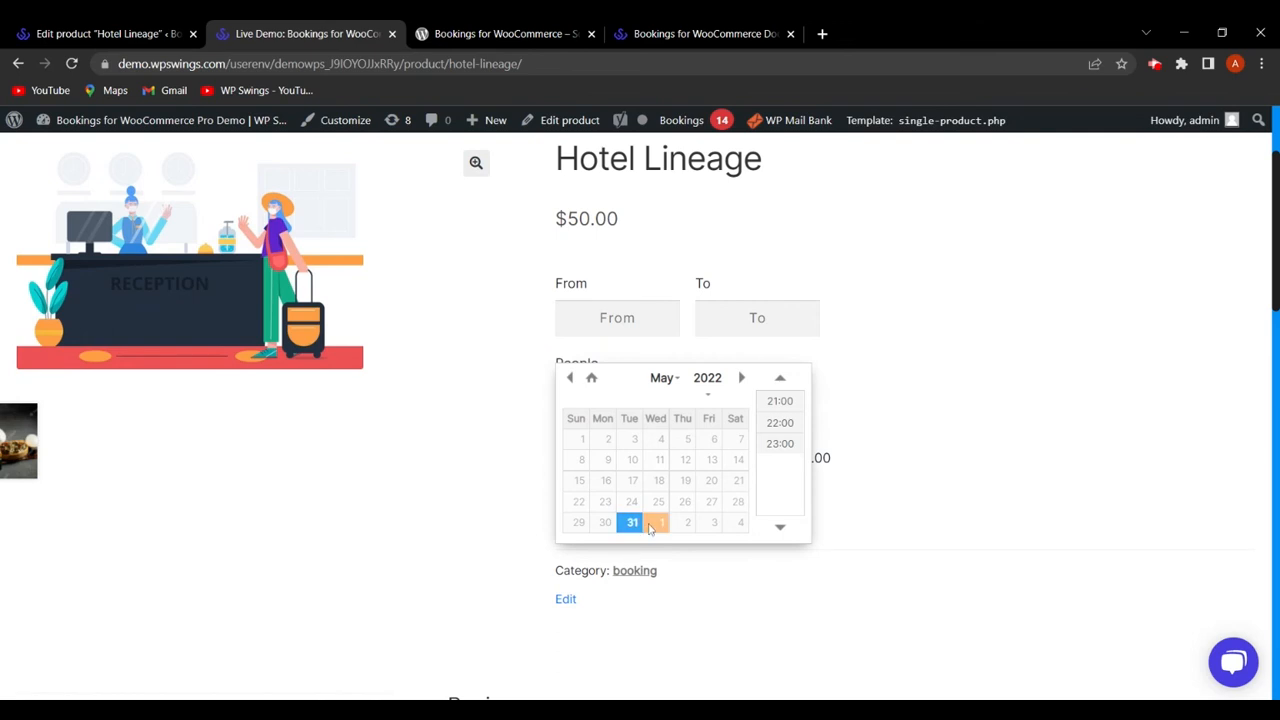
{"action": "left_click", "coordinate": [633, 524]}
{"action": "left_click", "coordinate": [741, 330]}
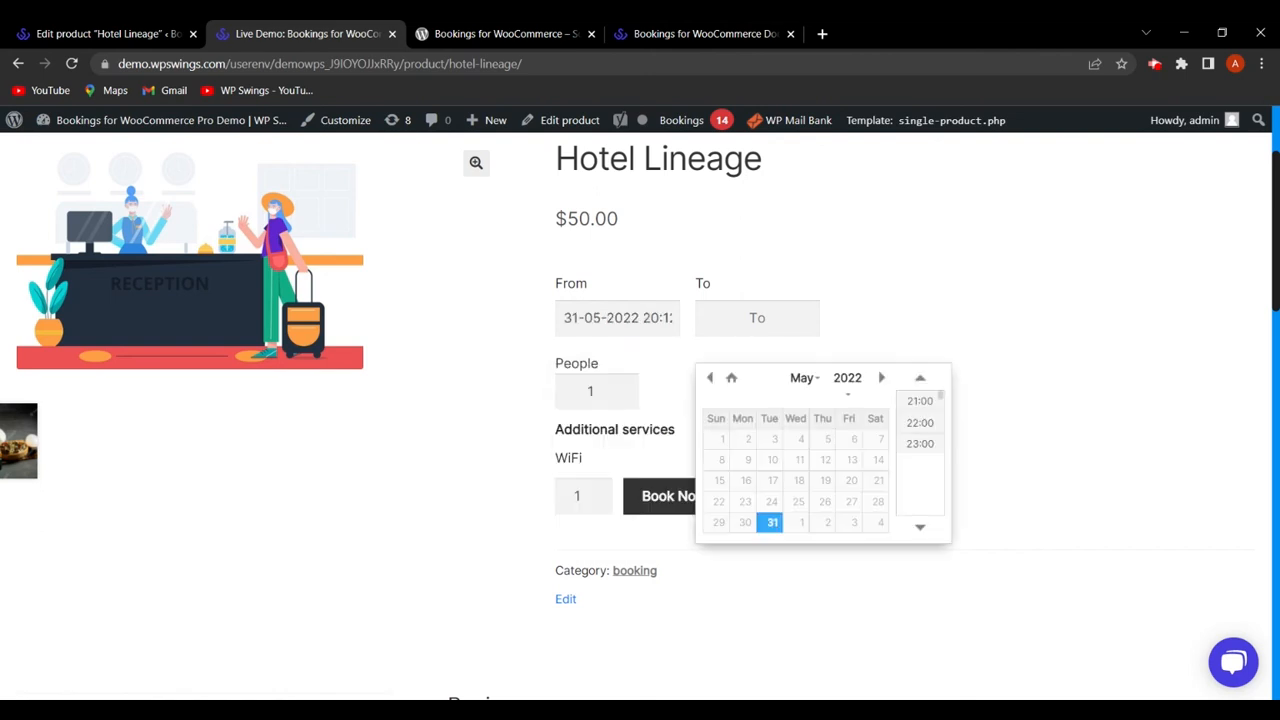
{"action": "left_click", "coordinate": [800, 522]}
{"action": "left_click", "coordinate": [975, 325]}
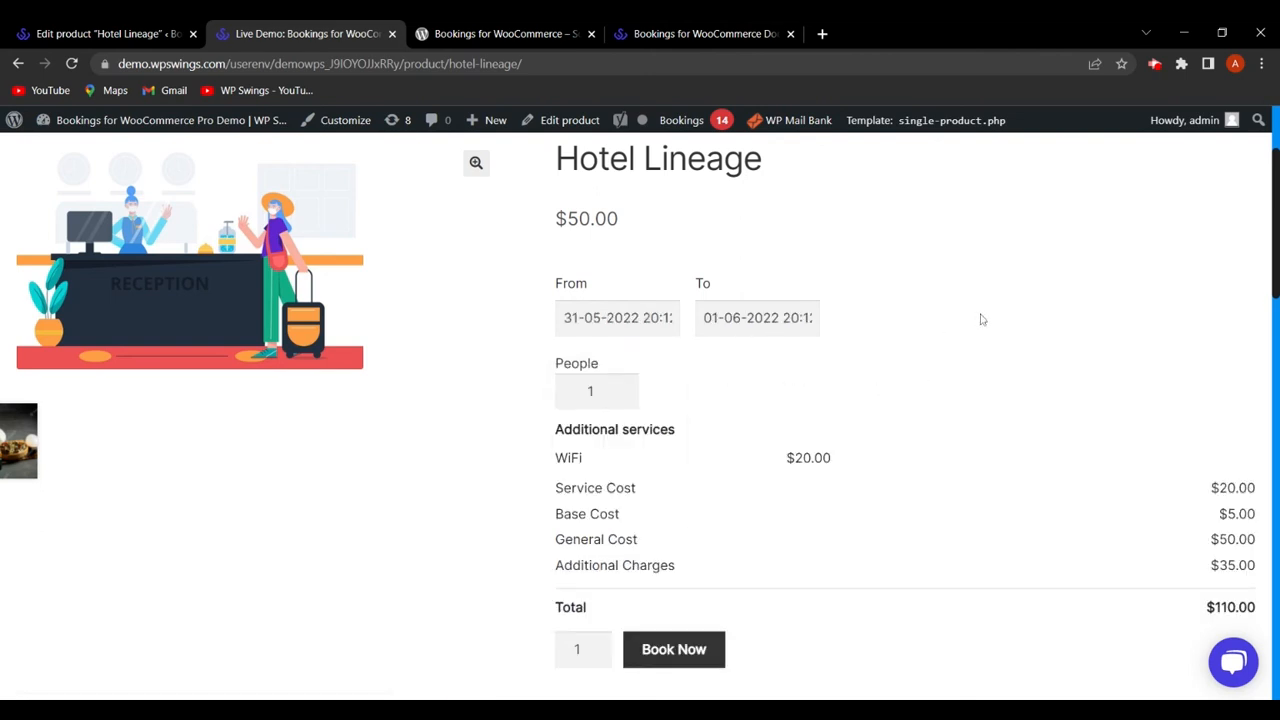
Step: Raise the number of people to 6 and examine the booking's cost breakdown and total
{"action": "scroll", "coordinate": [890, 455], "scroll_direction": "down", "scroll_amount": 1}
{"action": "scroll", "coordinate": [546, 310], "scroll_direction": "up", "scroll_amount": 1}
{"action": "left_click", "coordinate": [624, 387]}
{"action": "double_click", "coordinate": [624, 387]}
{"action": "double_click", "coordinate": [624, 387]}
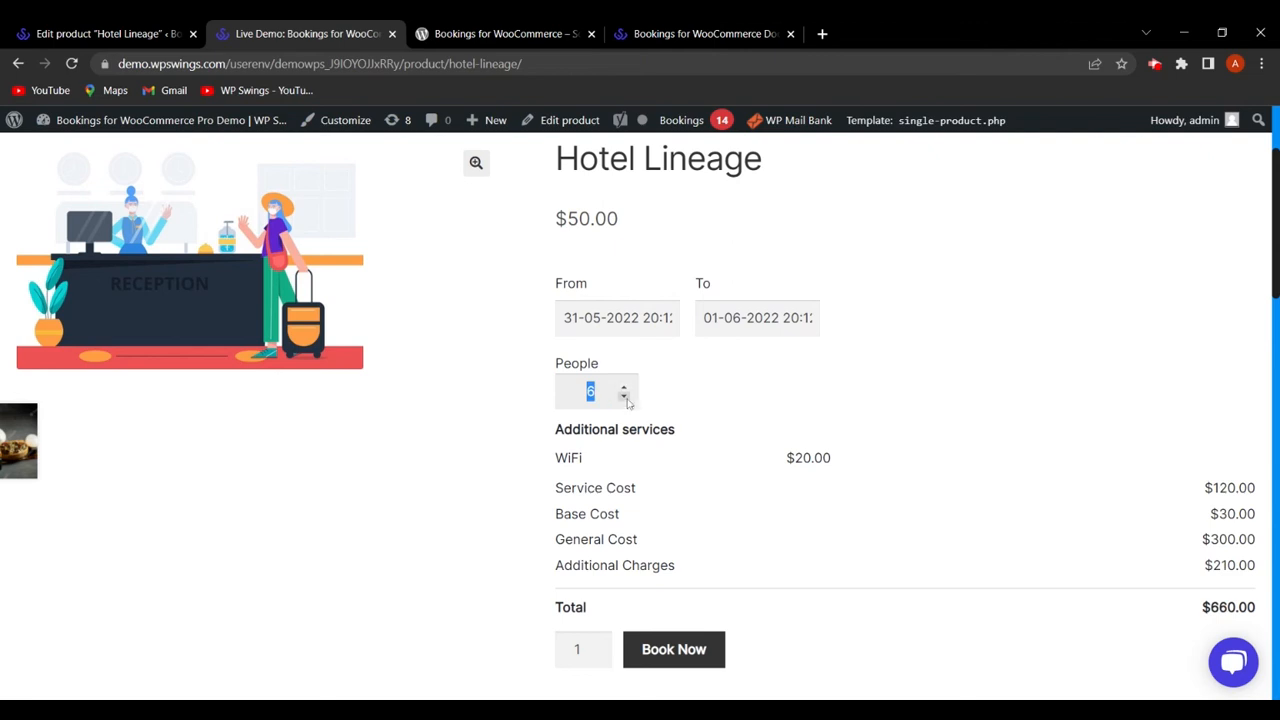
{"action": "scroll", "coordinate": [734, 374], "scroll_direction": "up", "scroll_amount": 1}
{"action": "scroll", "coordinate": [738, 394], "scroll_direction": "down", "scroll_amount": 2}
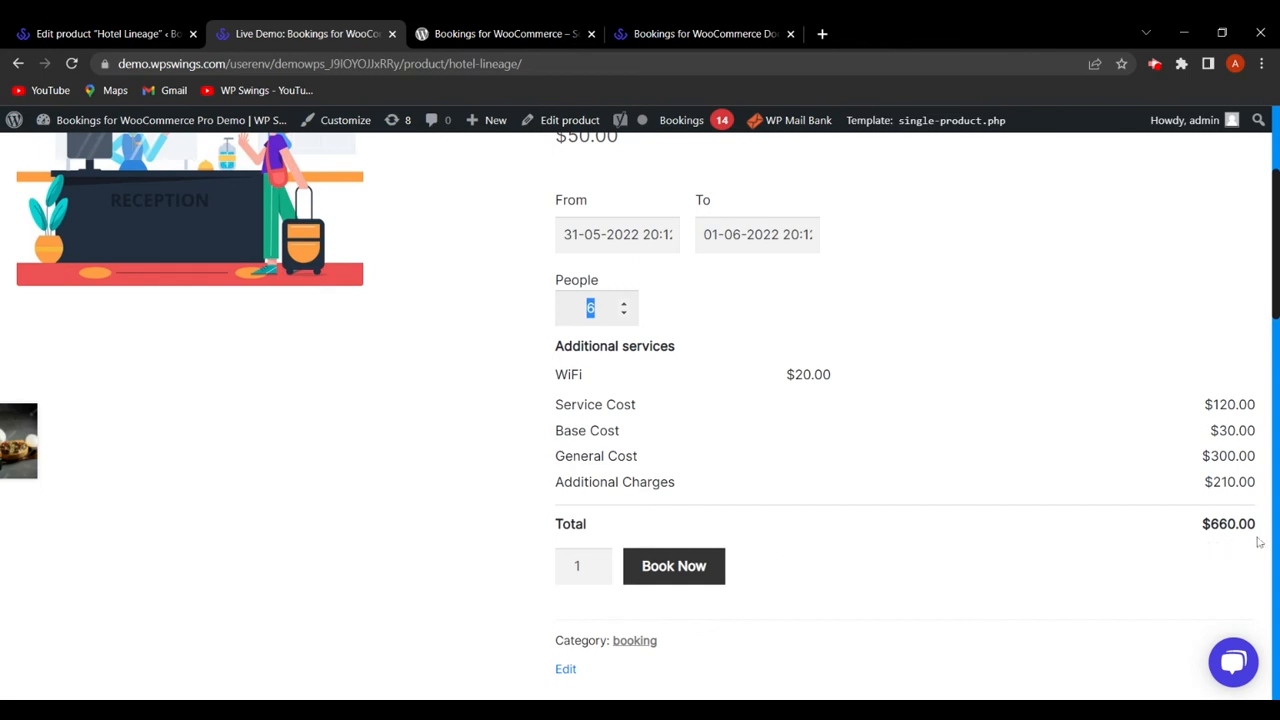
{"action": "scroll", "coordinate": [675, 413], "scroll_direction": "up", "scroll_amount": 1}
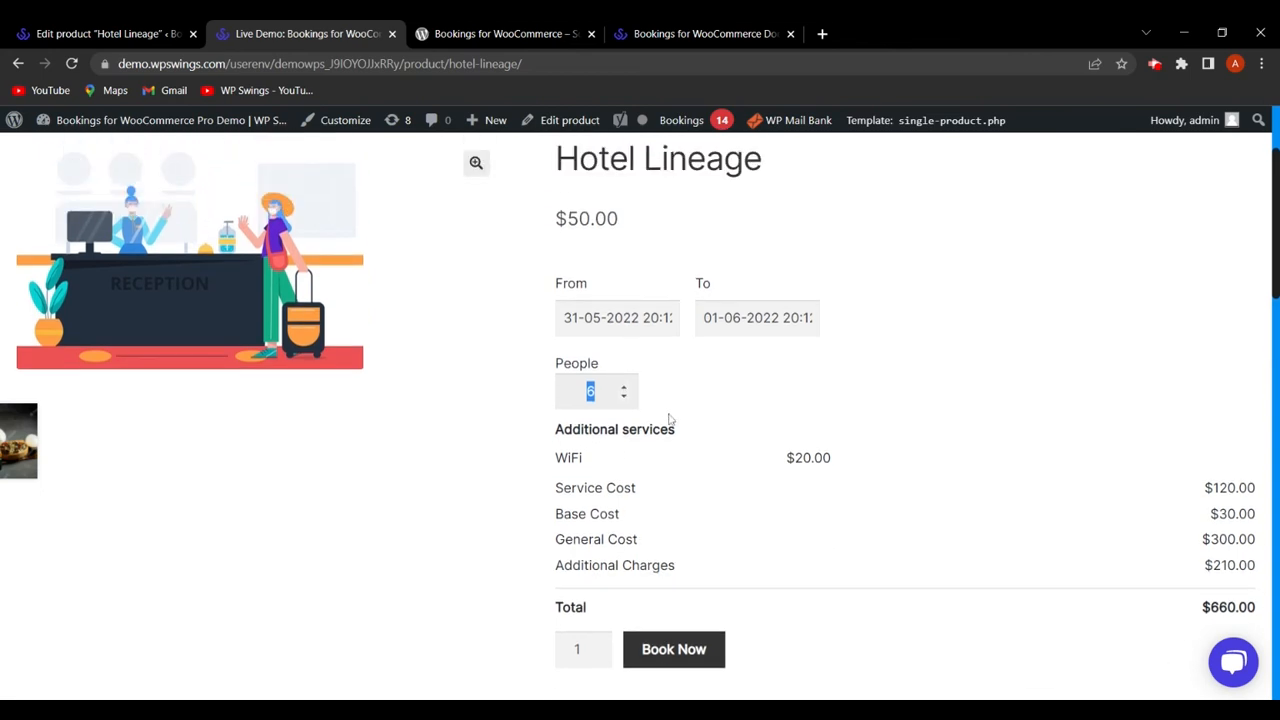
{"action": "scroll", "coordinate": [663, 497], "scroll_direction": "down", "scroll_amount": 1}
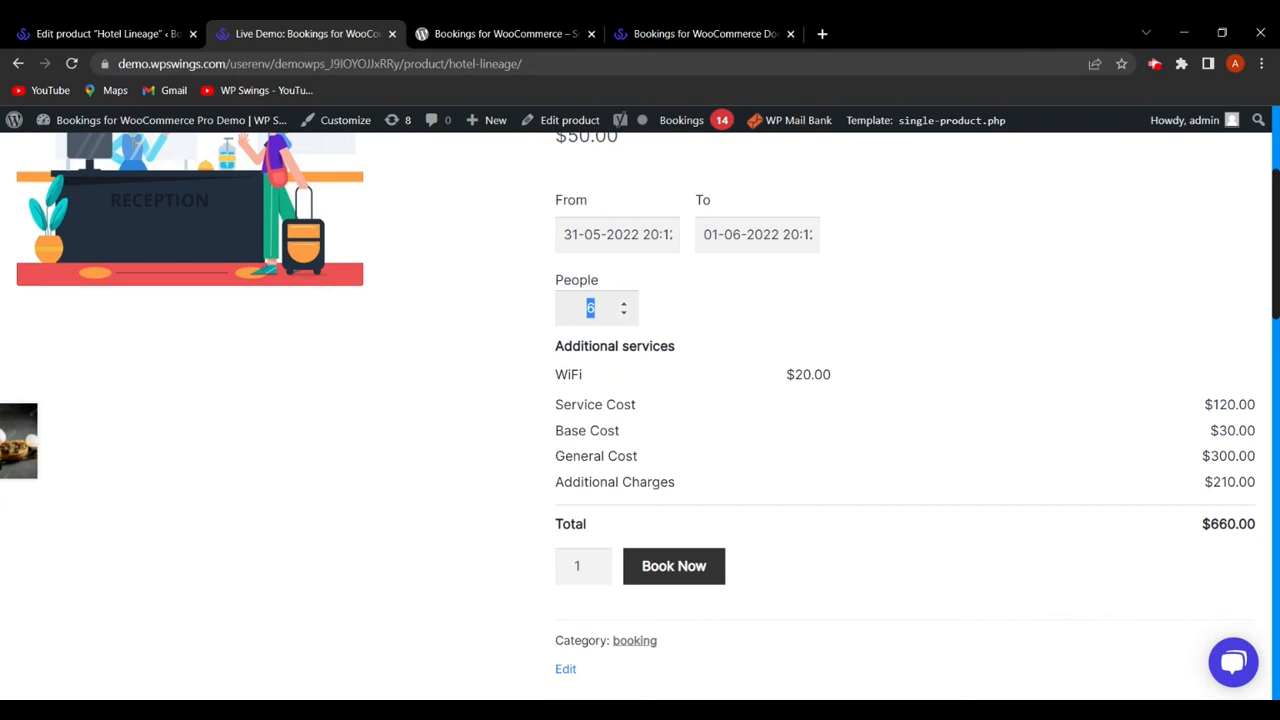
Step: Reduce the number of people to 1 and check the per-person costs
{"action": "left_click", "coordinate": [624, 315]}
{"action": "left_click", "coordinate": [624, 315]}
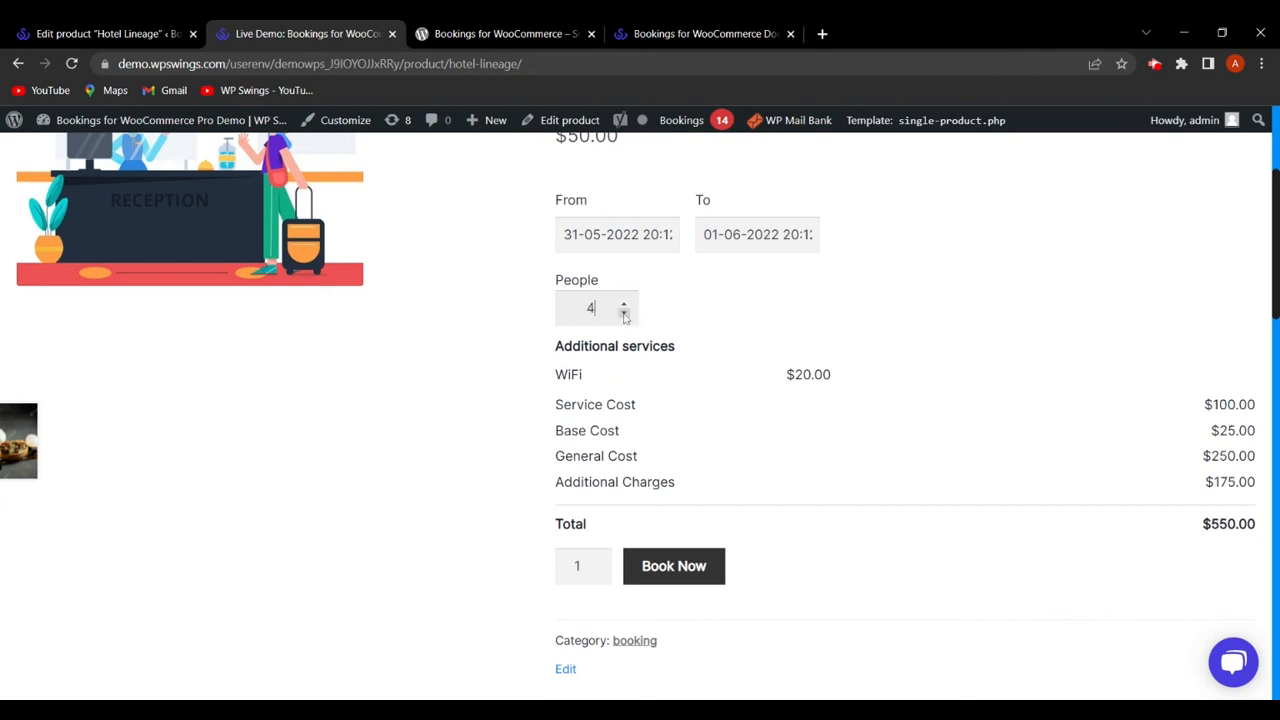
{"action": "left_click", "coordinate": [624, 315]}
{"action": "left_click", "coordinate": [624, 315]}
{"action": "left_click", "coordinate": [624, 315]}
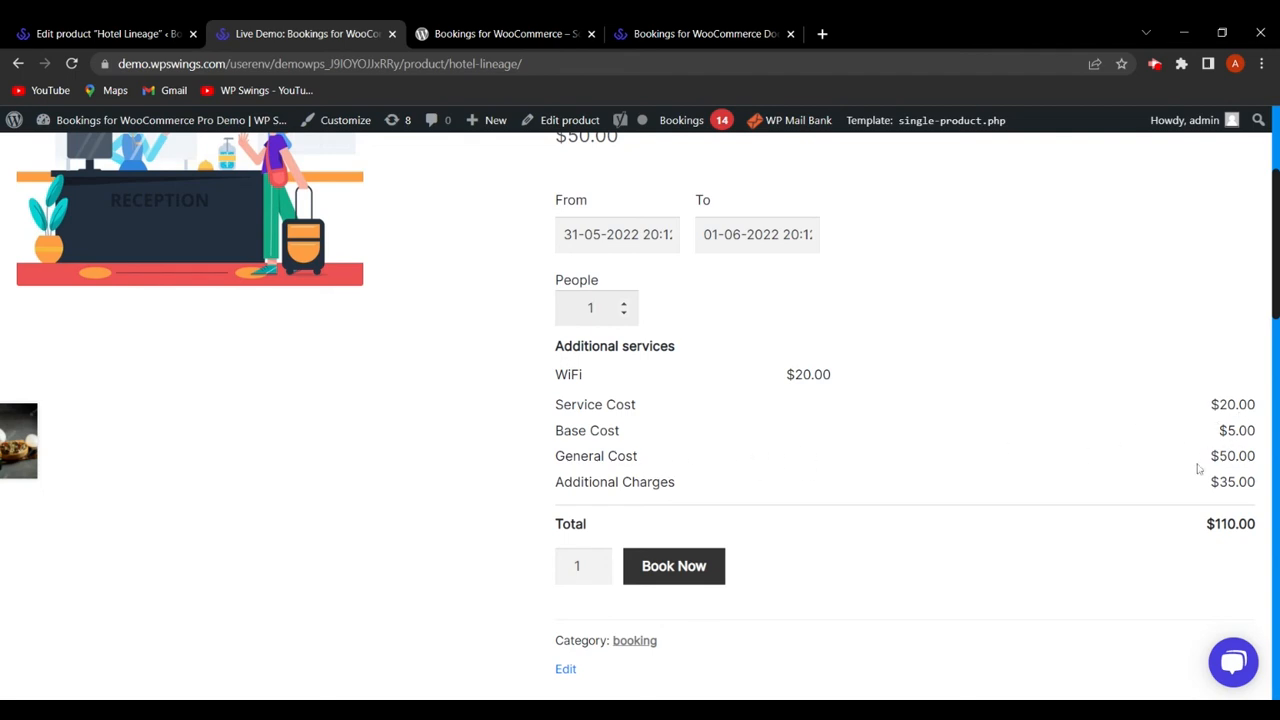
Step: Set the number of people to 2, try a booking quantity of 2, and return the quantity to 1
{"action": "left_click", "coordinate": [623, 303]}
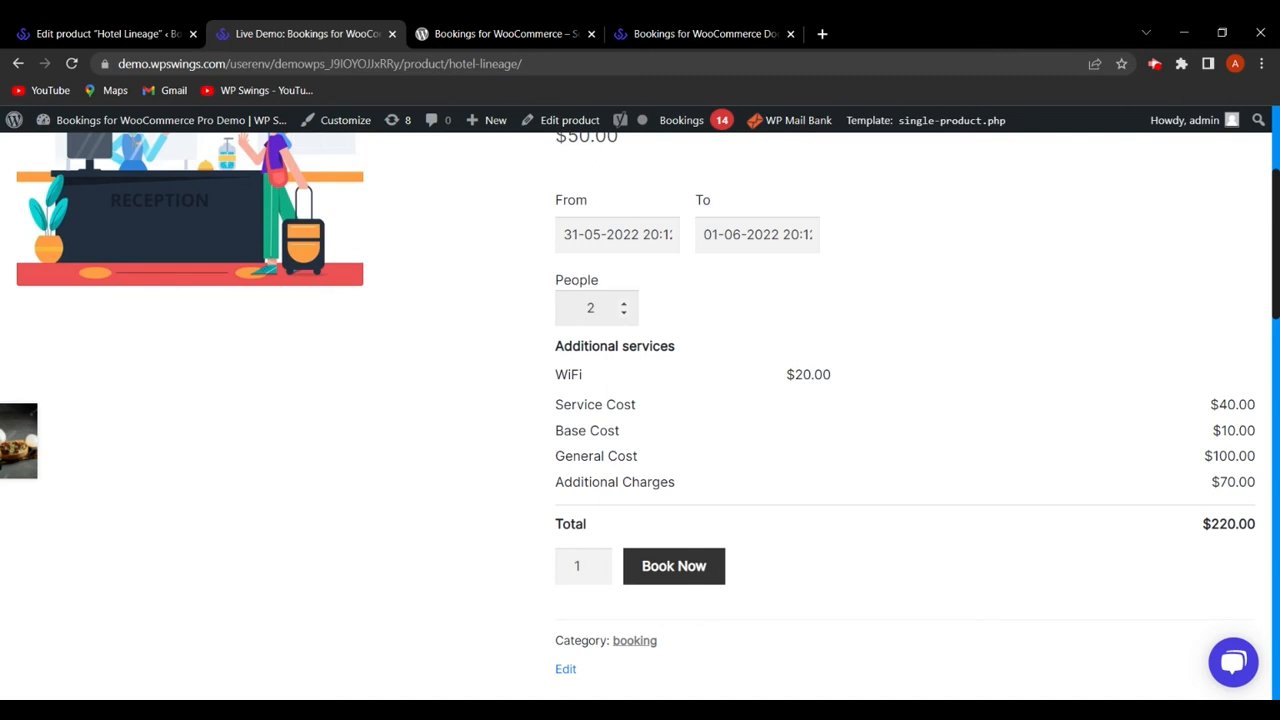
{"action": "left_click", "coordinate": [597, 561]}
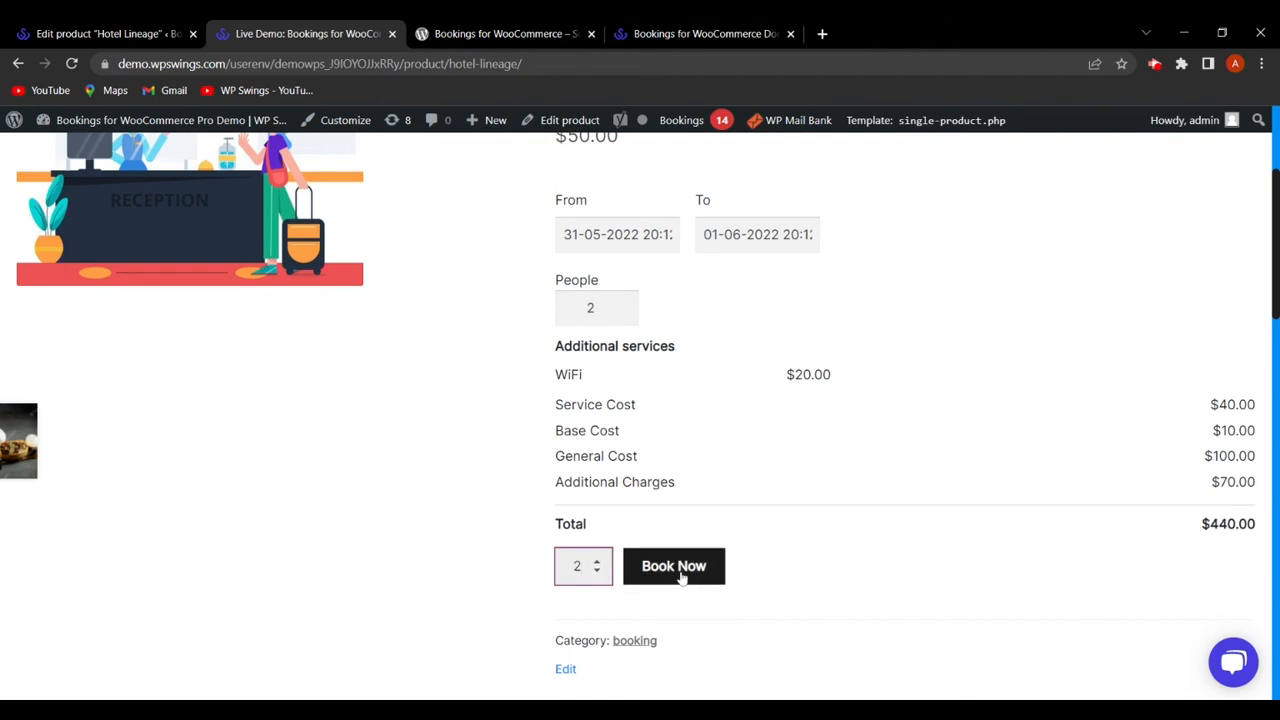
{"action": "left_click", "coordinate": [599, 576]}
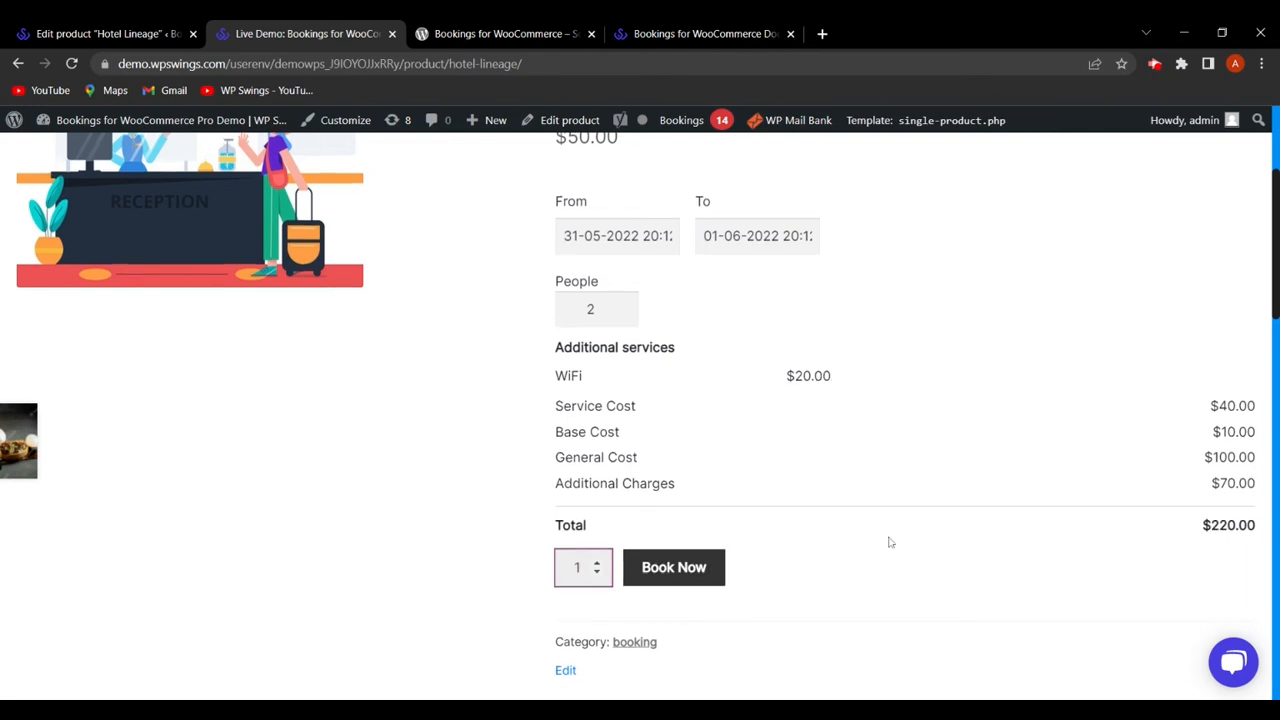
Step: Set the number of people to 3 and review the booking's cost breakdown
{"action": "scroll", "coordinate": [760, 508], "scroll_direction": "up", "scroll_amount": 2}
{"action": "scroll", "coordinate": [594, 468], "scroll_direction": "down", "scroll_amount": 1}
{"action": "left_click", "coordinate": [623, 386]}
{"action": "scroll", "coordinate": [1030, 522], "scroll_direction": "down", "scroll_amount": 1}
{"action": "scroll", "coordinate": [1030, 522], "scroll_direction": "down", "scroll_amount": 1}
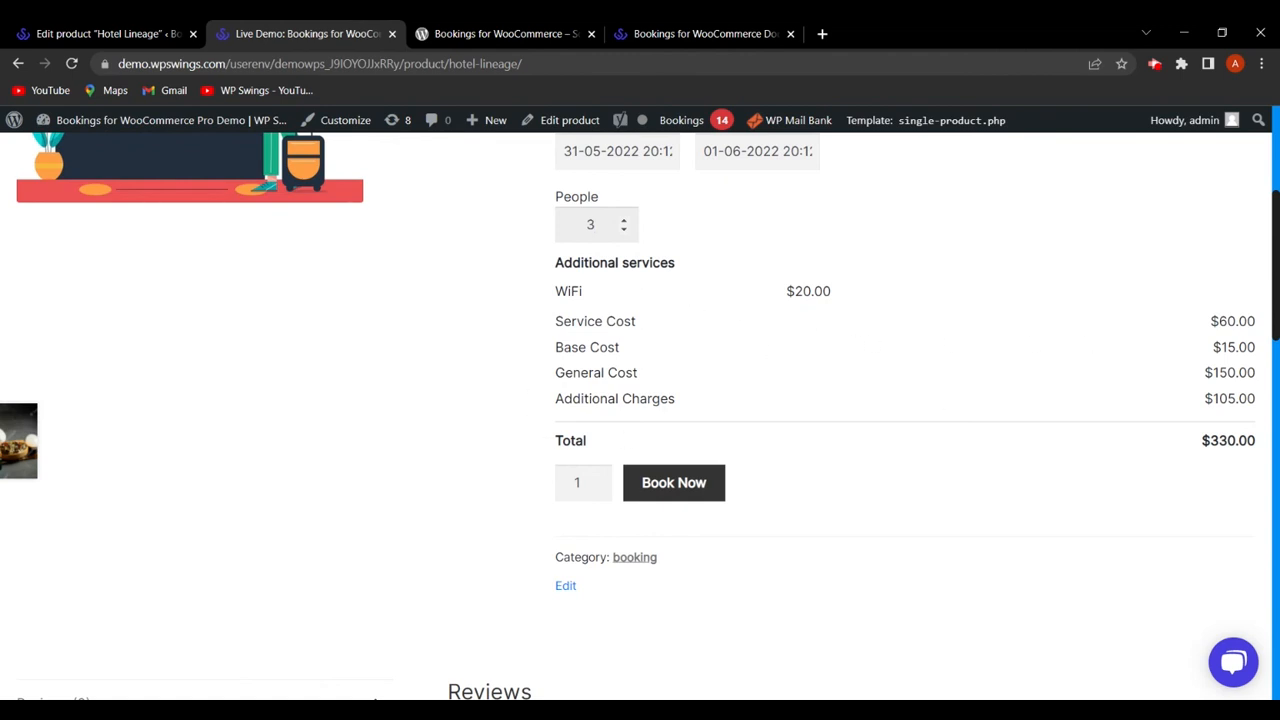
{"action": "scroll", "coordinate": [812, 380], "scroll_direction": "up", "scroll_amount": 1}
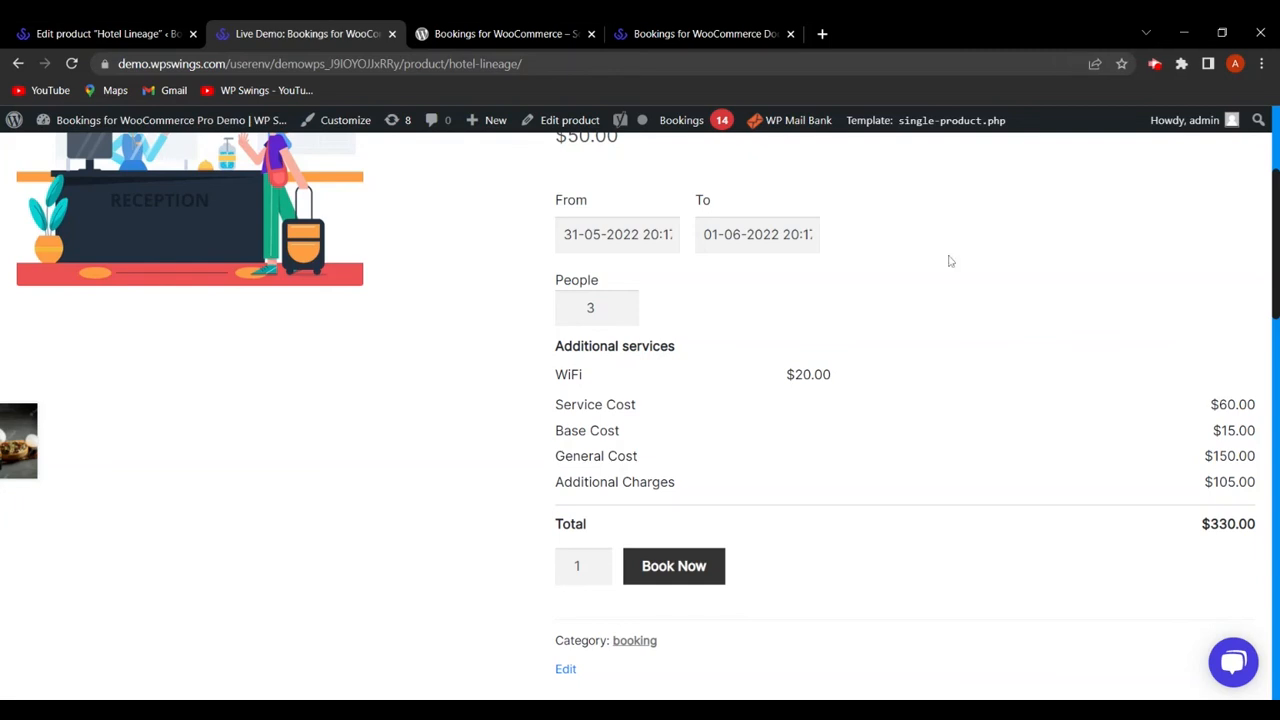
Step: Return to the site's admin dashboard and open the Bookings For WooCommerce plugin settings
{"action": "mouse_move", "coordinate": [160, 128]}
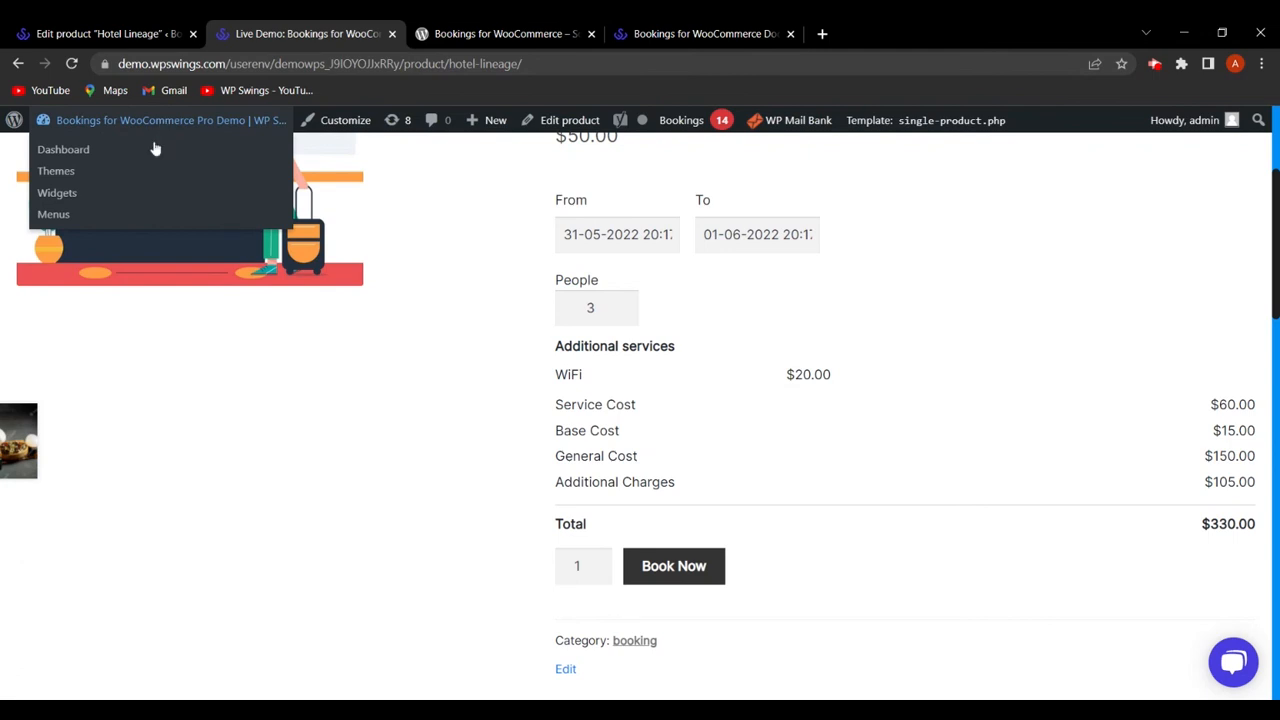
{"action": "left_click", "coordinate": [98, 151]}
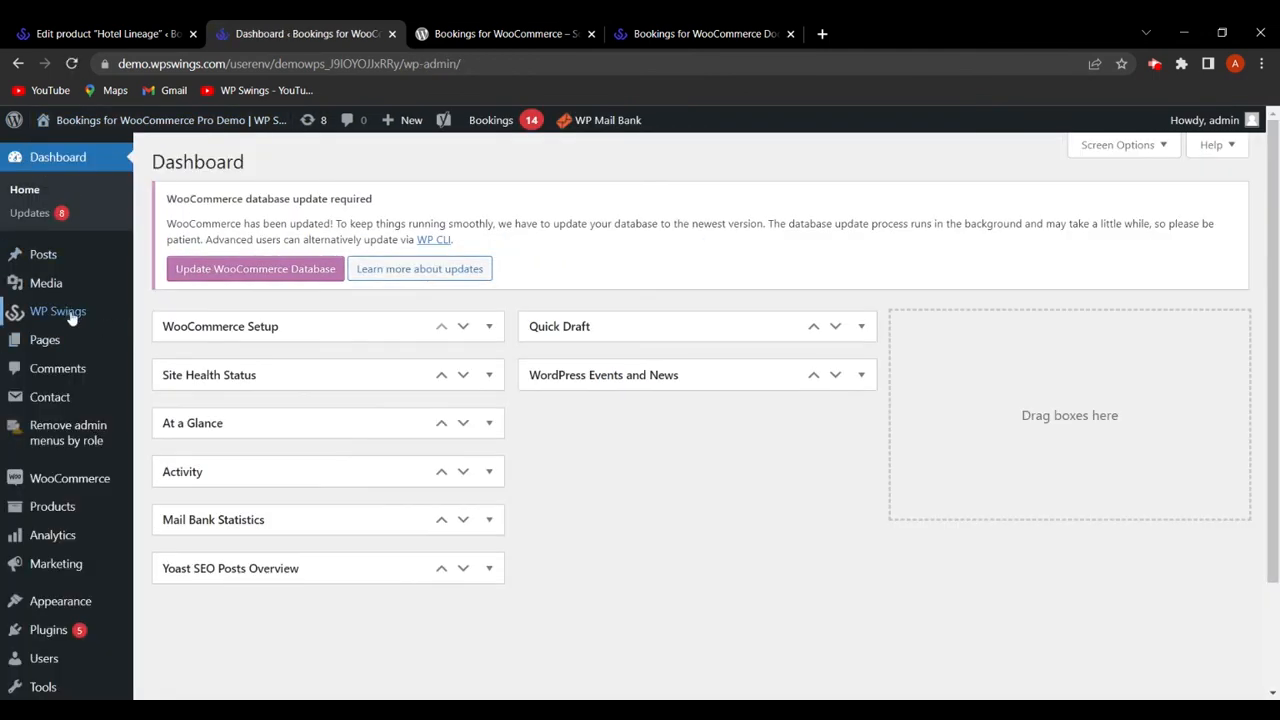
{"action": "mouse_move", "coordinate": [72, 318]}
{"action": "left_click", "coordinate": [165, 320]}
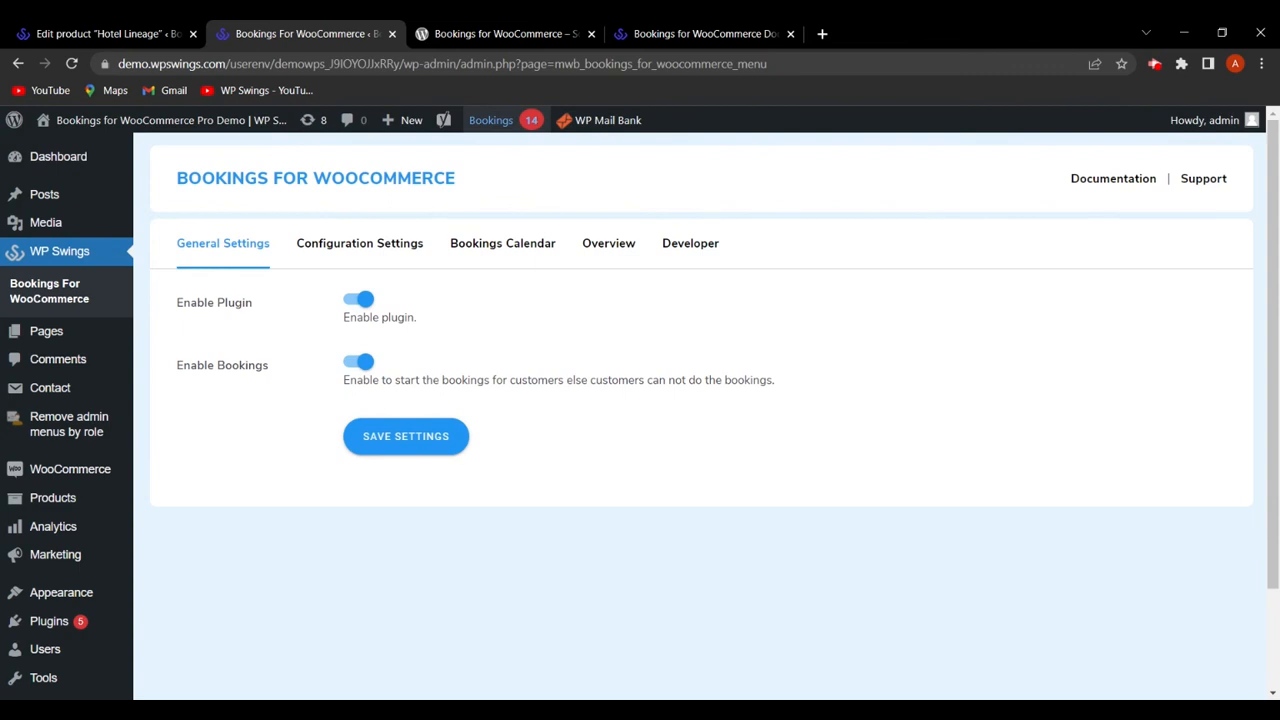
Step: Open the list of booking orders and look over their order labels, dates, statuses and totals
{"action": "left_click", "coordinate": [505, 122]}
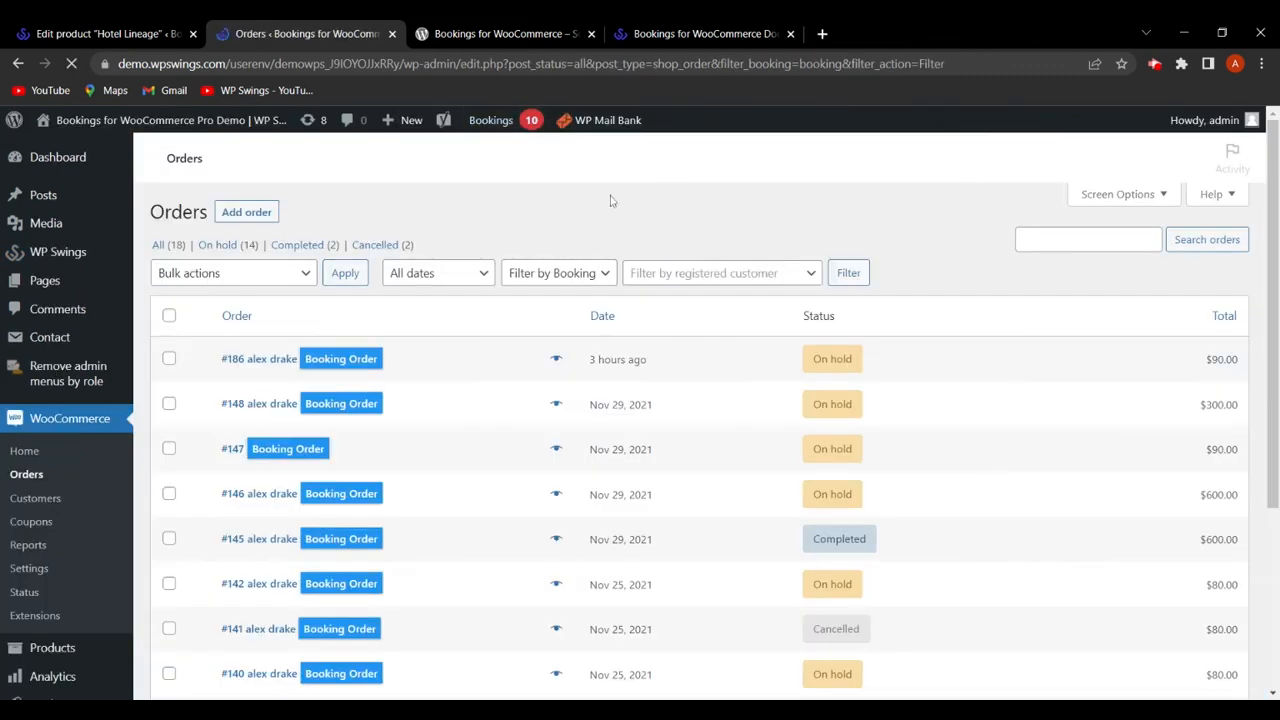
{"action": "scroll", "coordinate": [443, 357], "scroll_direction": "down", "scroll_amount": 2}
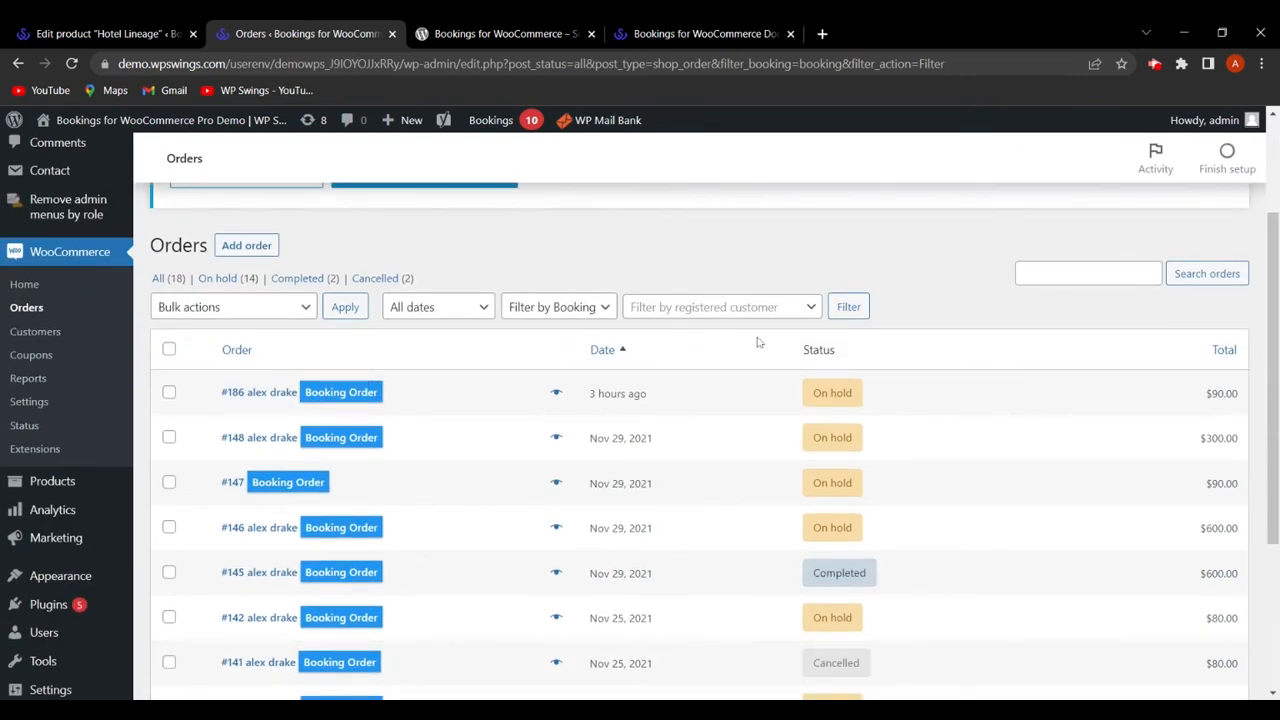
{"action": "scroll", "coordinate": [745, 405], "scroll_direction": "down", "scroll_amount": 1}
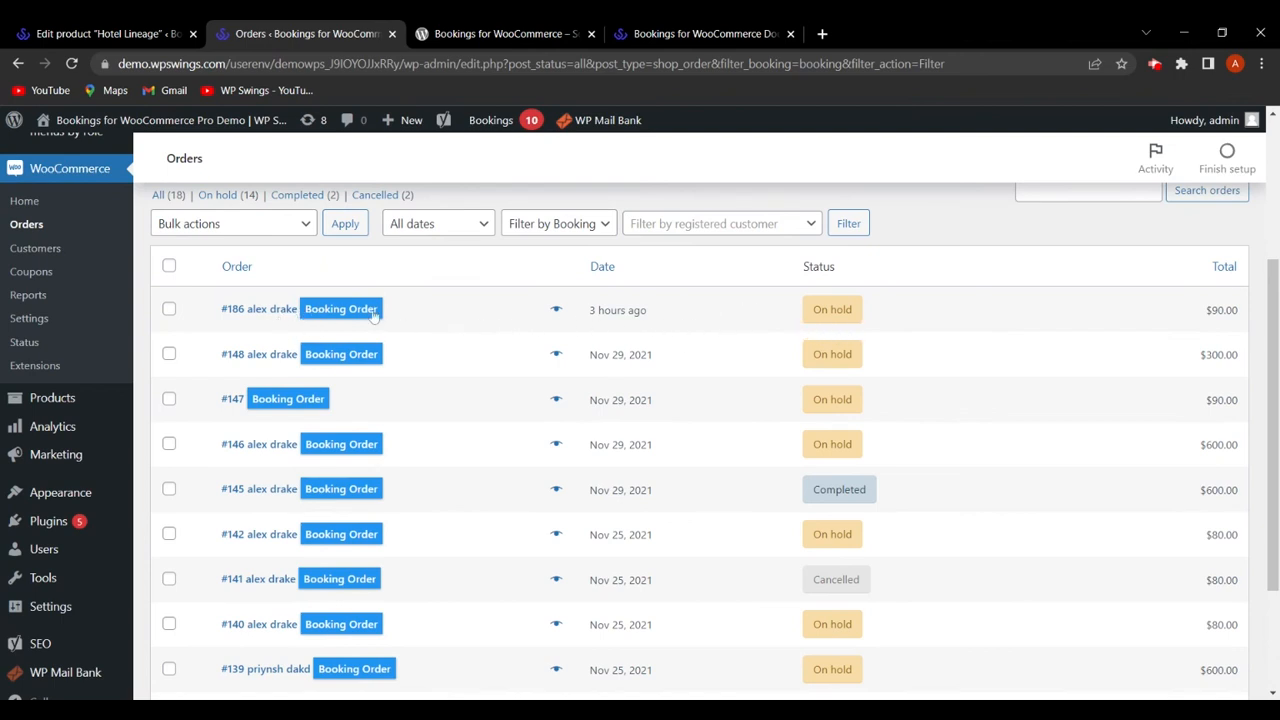
{"action": "scroll", "coordinate": [816, 316], "scroll_direction": "up", "scroll_amount": 1}
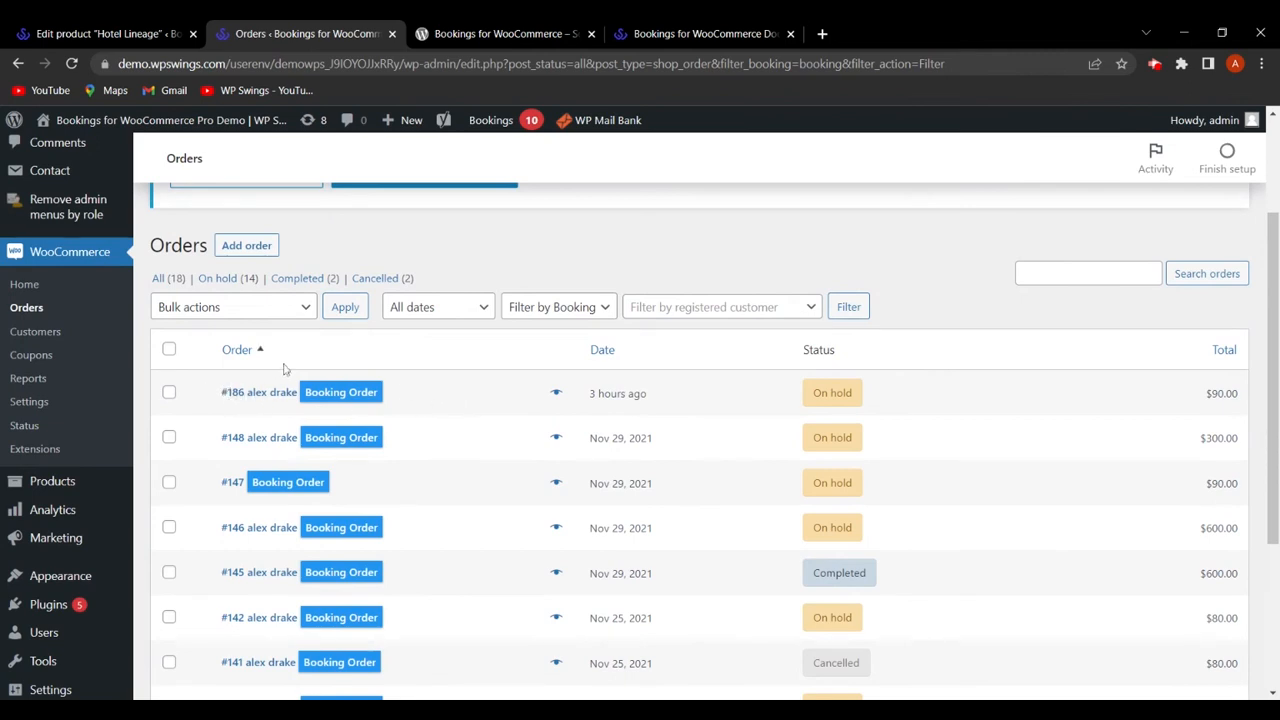
Step: Review the bulk actions available for the two newest booking orders, leaving both orders unselected
{"action": "left_click", "coordinate": [169, 392]}
{"action": "left_click", "coordinate": [169, 437]}
{"action": "left_click", "coordinate": [275, 316]}
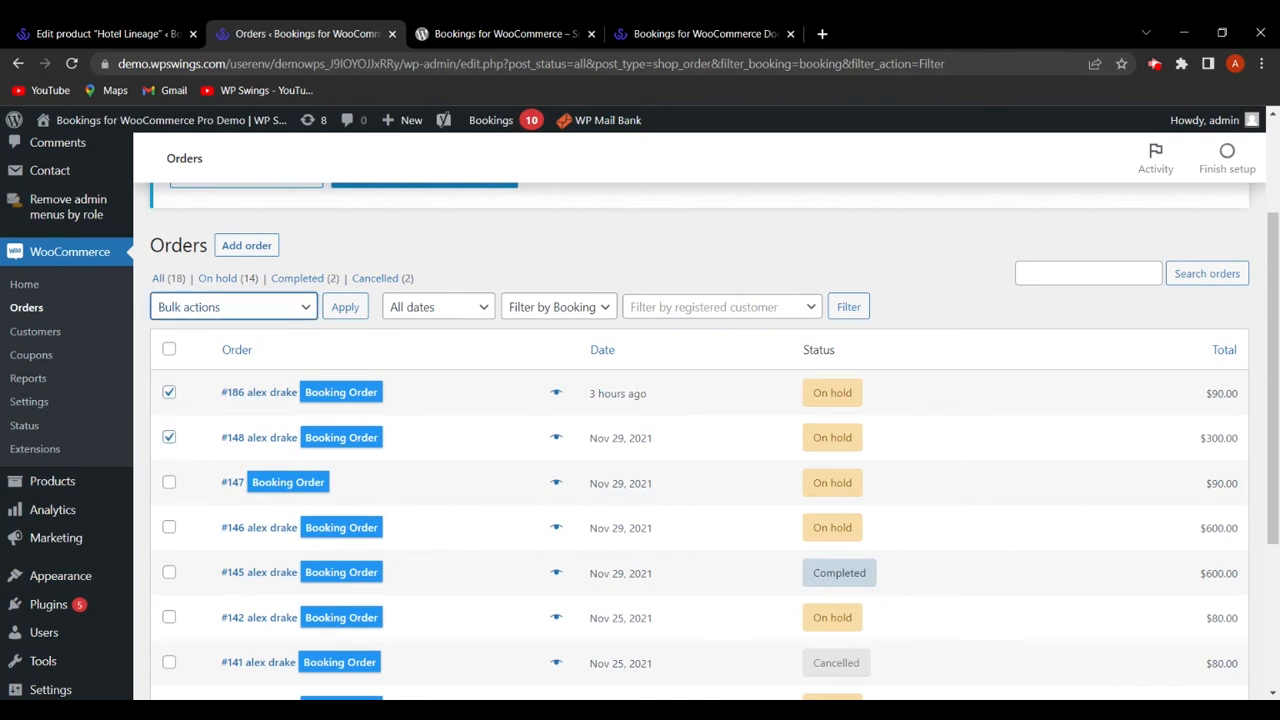
{"action": "left_click", "coordinate": [596, 313]}
{"action": "left_click", "coordinate": [169, 392]}
{"action": "left_click", "coordinate": [171, 438]}
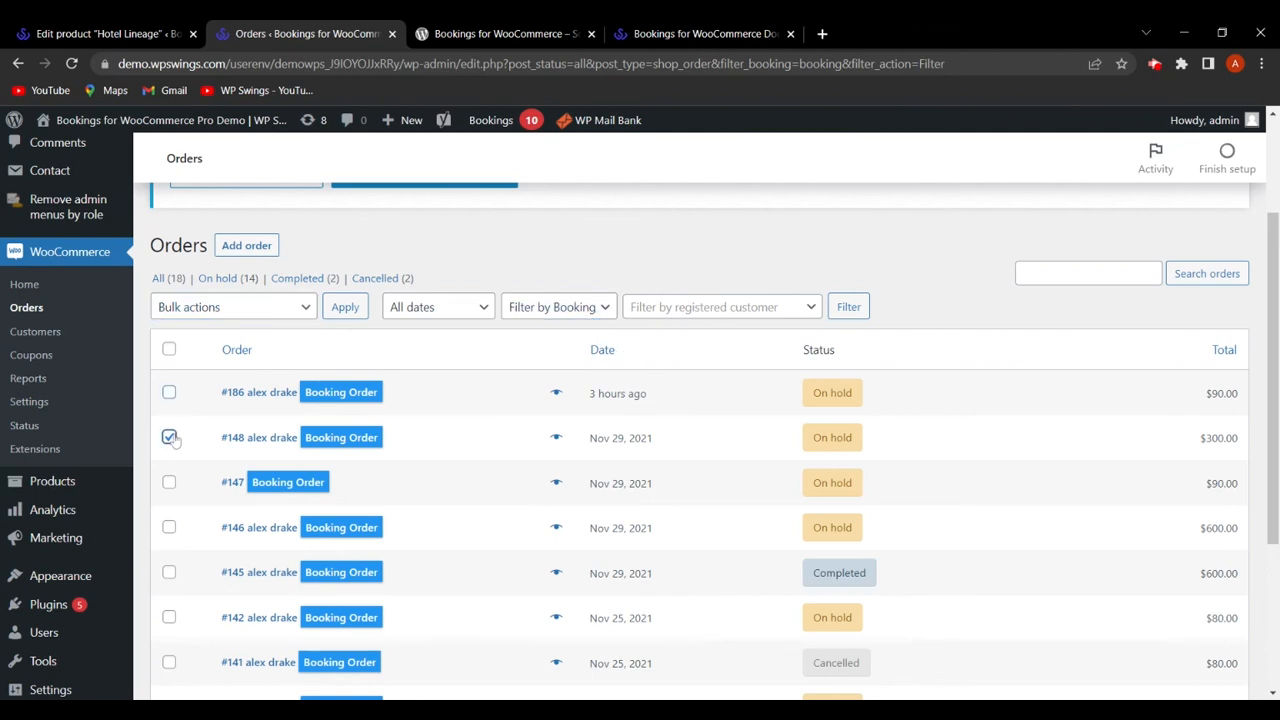
{"action": "left_click", "coordinate": [682, 236]}
Step: Open the storefront's Shop page in a new browser tab and look over its products
{"action": "mouse_move", "coordinate": [150, 120]}
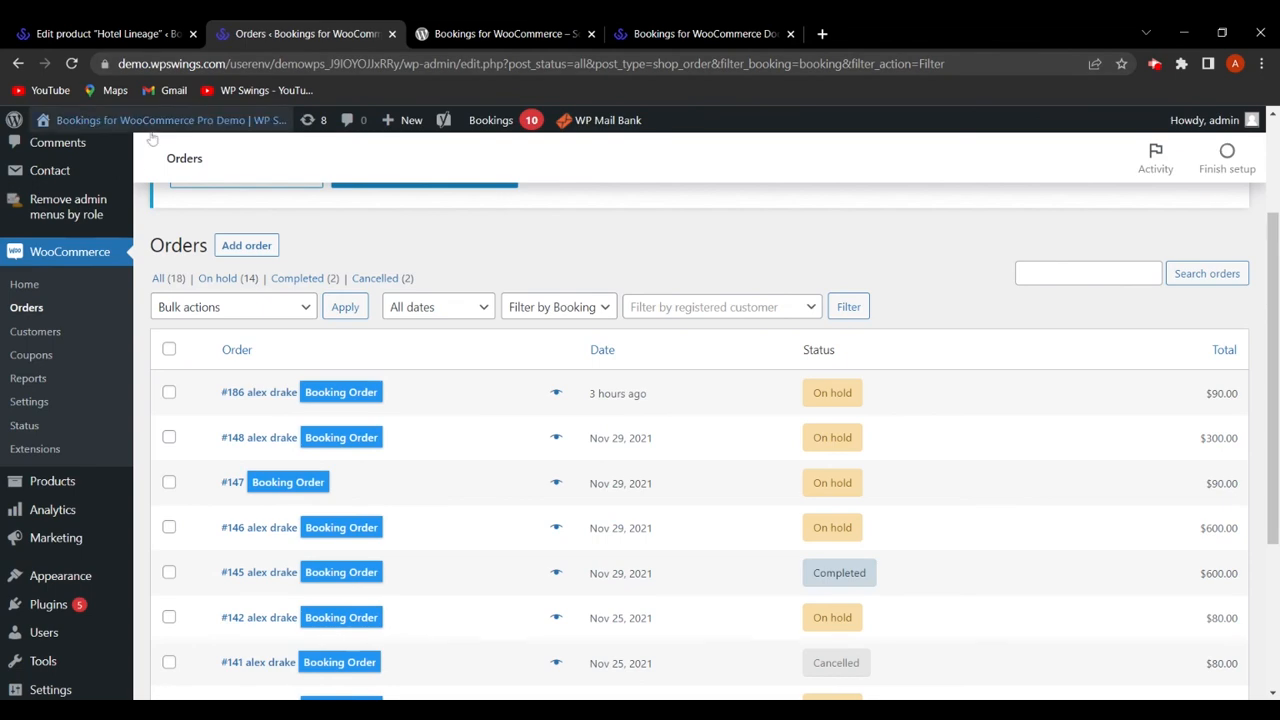
{"action": "left_click", "coordinate": [142, 175]}
{"action": "scroll", "coordinate": [546, 370], "scroll_direction": "down", "scroll_amount": 5}
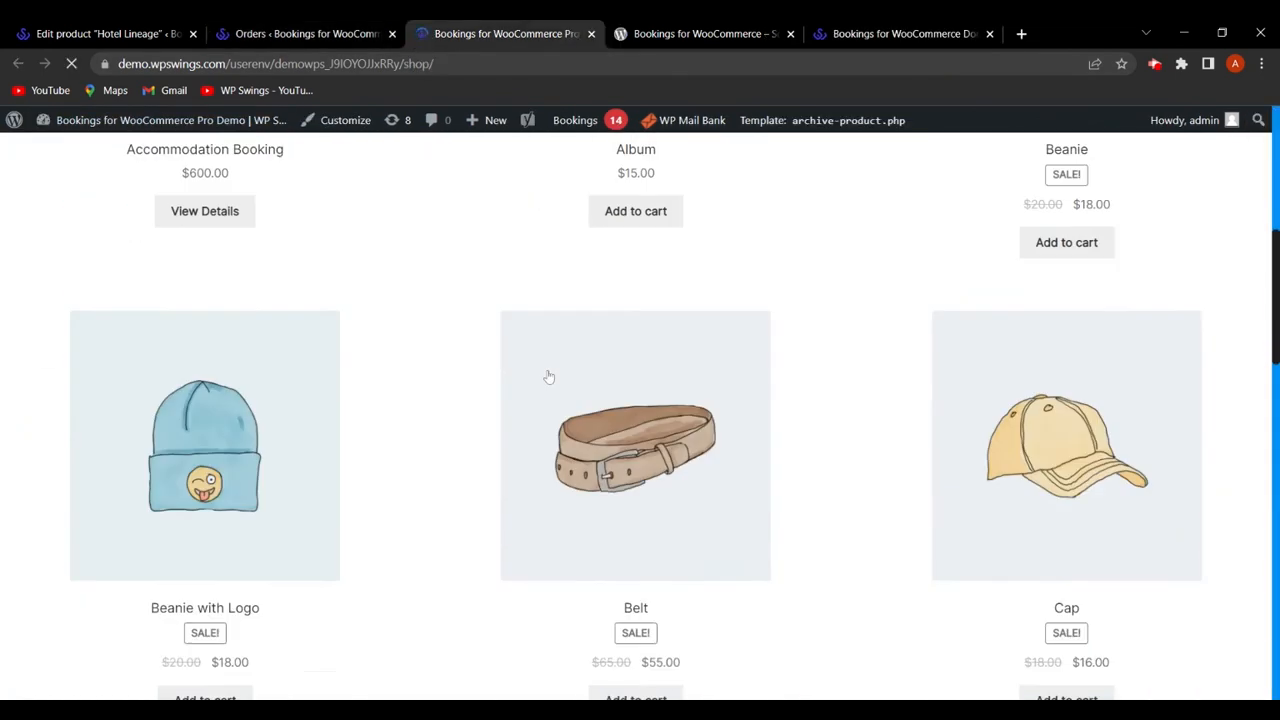
{"action": "scroll", "coordinate": [257, 357], "scroll_direction": "up", "scroll_amount": 1}
{"action": "scroll", "coordinate": [397, 334], "scroll_direction": "up", "scroll_amount": 5}
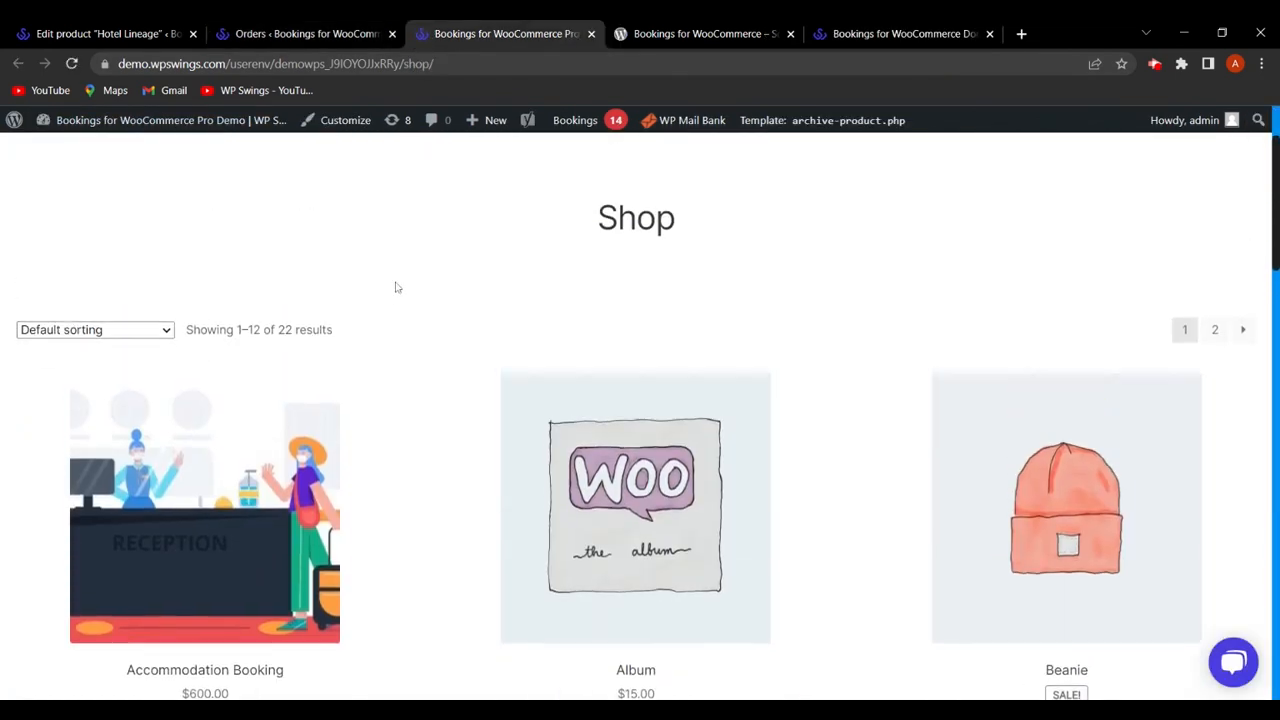
Step: Open the order list in the storefront's My Account area
{"action": "left_click", "coordinate": [420, 176]}
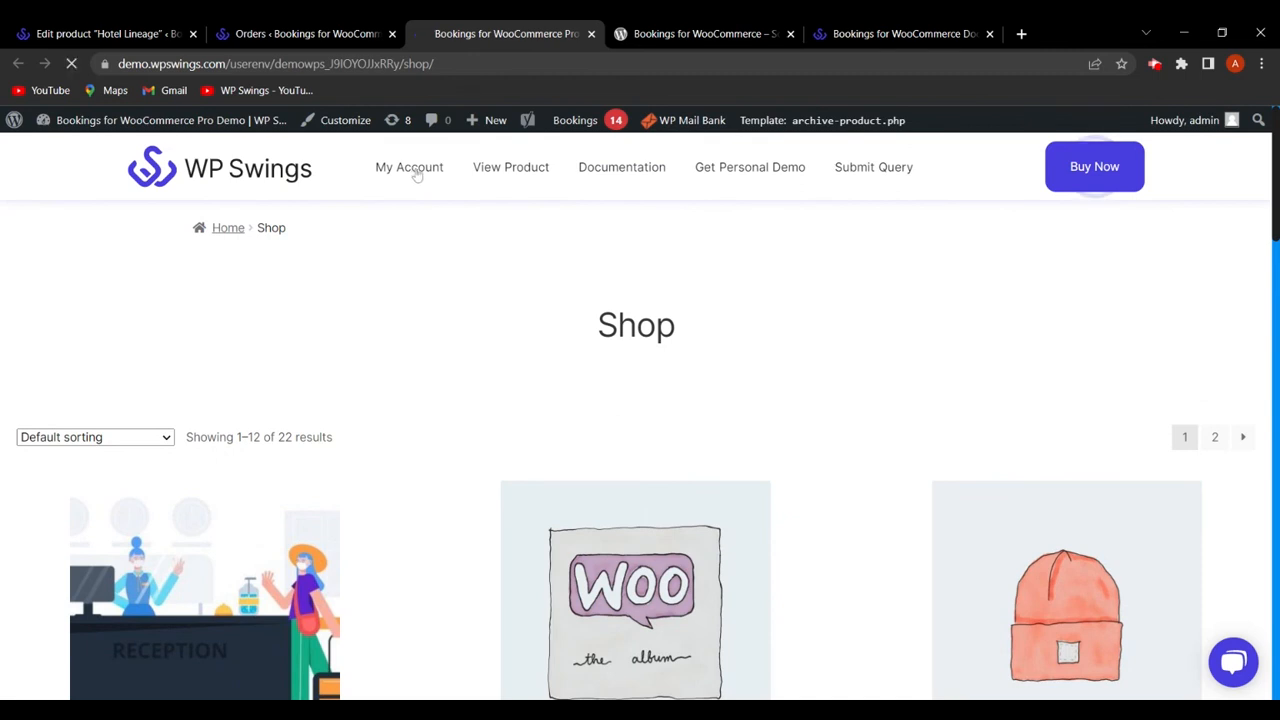
{"action": "scroll", "coordinate": [529, 323], "scroll_direction": "down", "scroll_amount": 2}
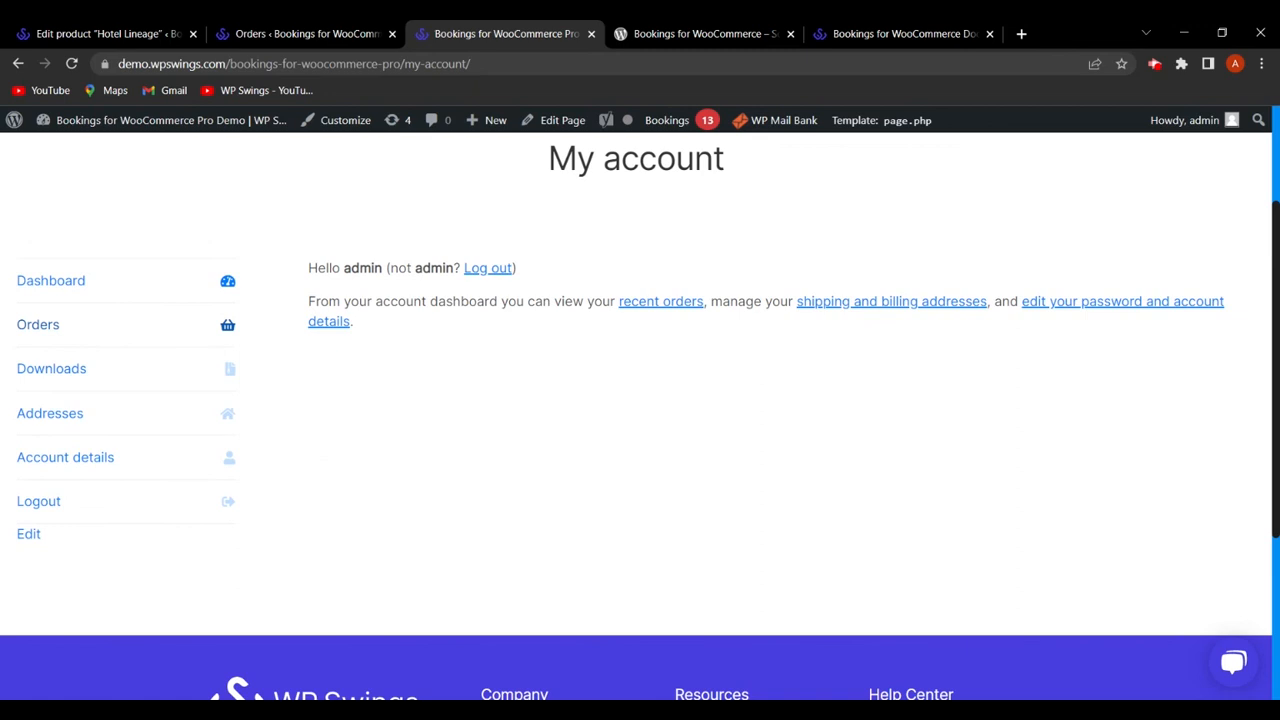
{"action": "left_click", "coordinate": [137, 331]}
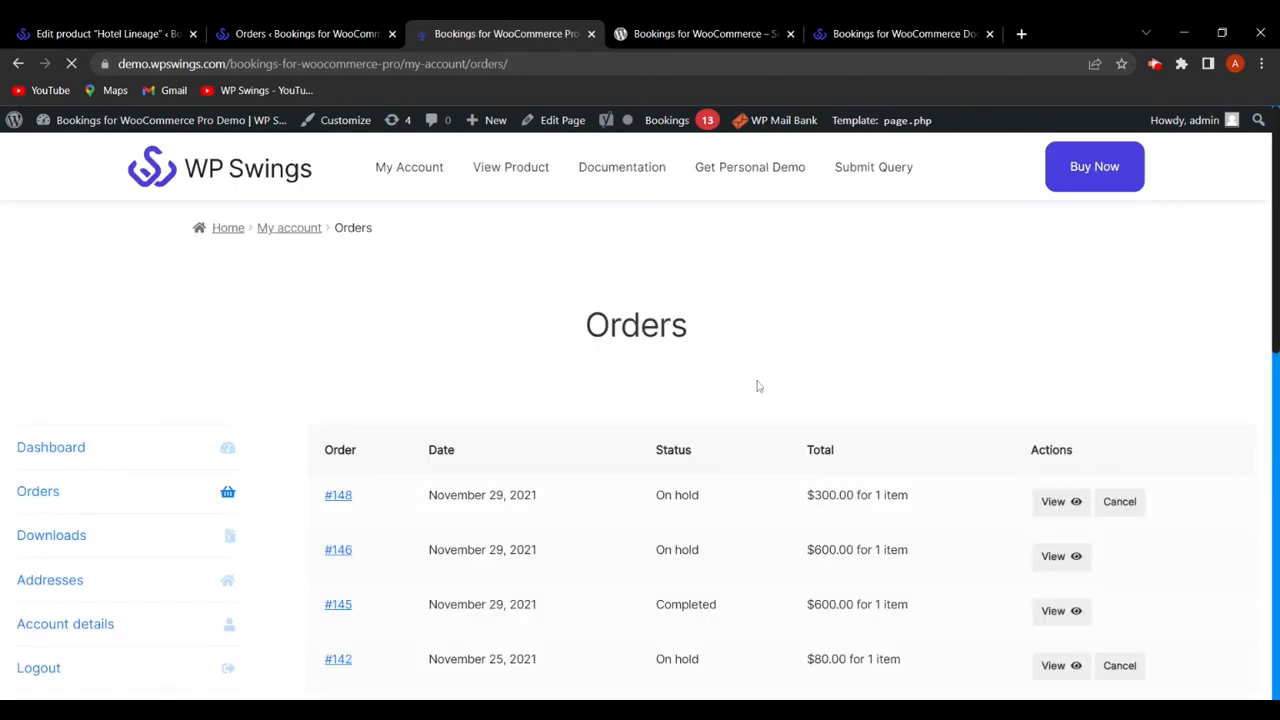
Step: Review the actions available for the account's orders and cancel the on-hold $300.00 order dated November 29, 2021
{"action": "scroll", "coordinate": [737, 383], "scroll_direction": "down", "scroll_amount": 3}
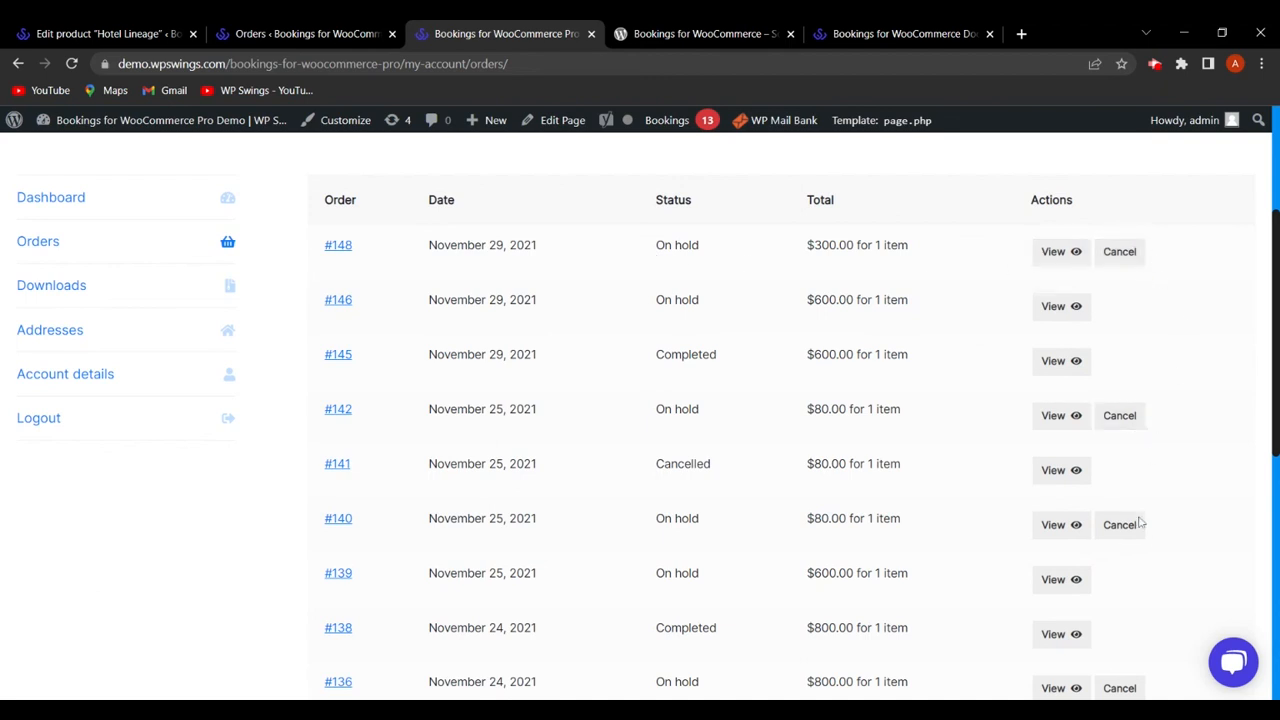
{"action": "scroll", "coordinate": [1176, 380], "scroll_direction": "up", "scroll_amount": 3}
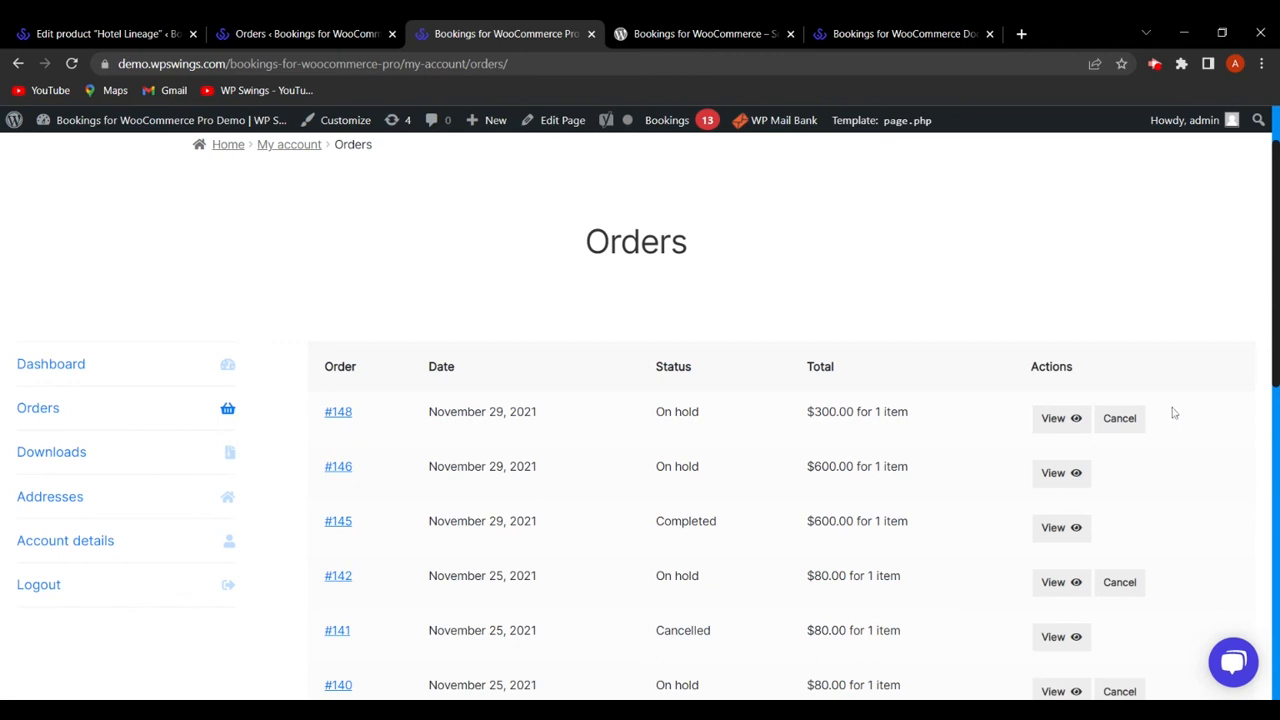
{"action": "scroll", "coordinate": [1181, 415], "scroll_direction": "down", "scroll_amount": 1}
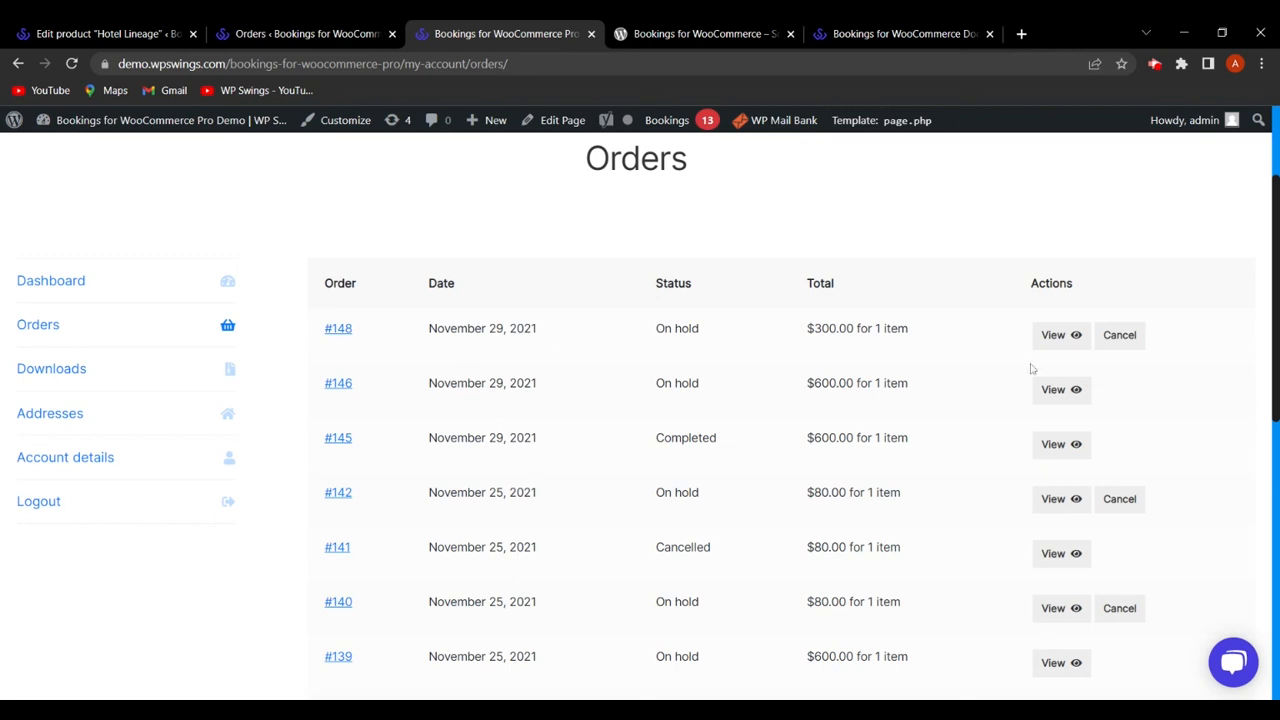
{"action": "left_click", "coordinate": [1134, 340]}
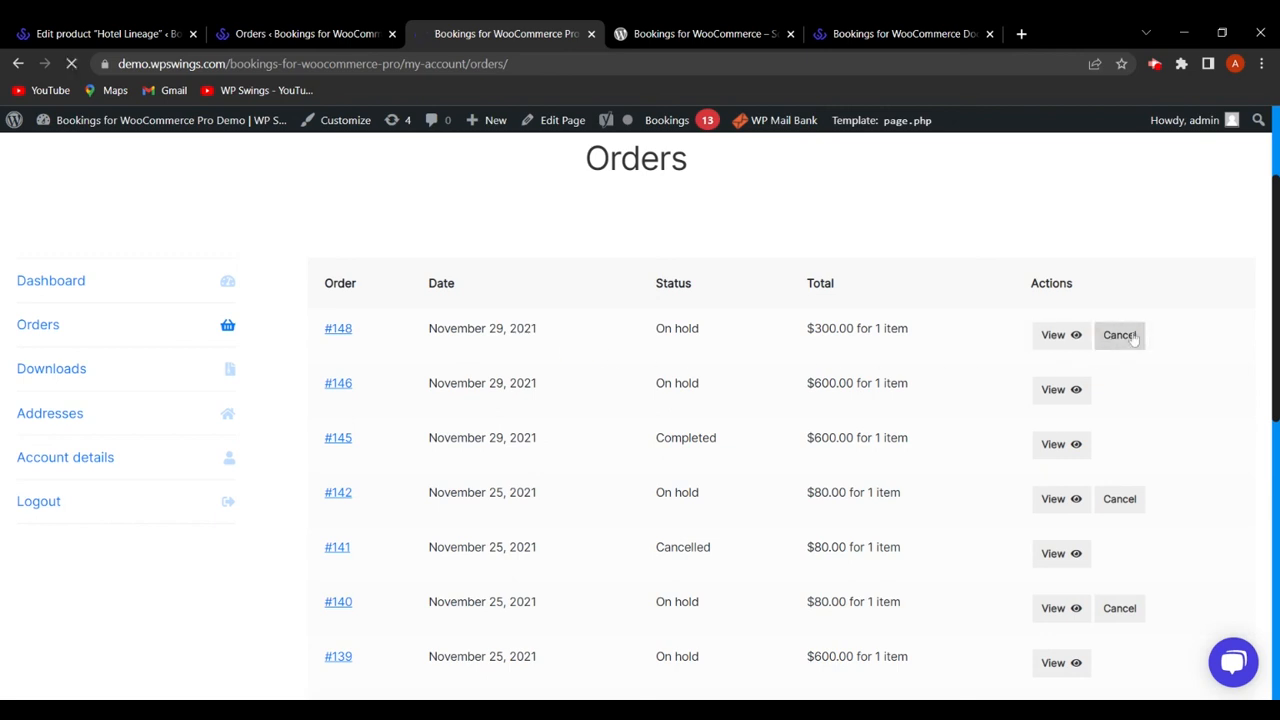